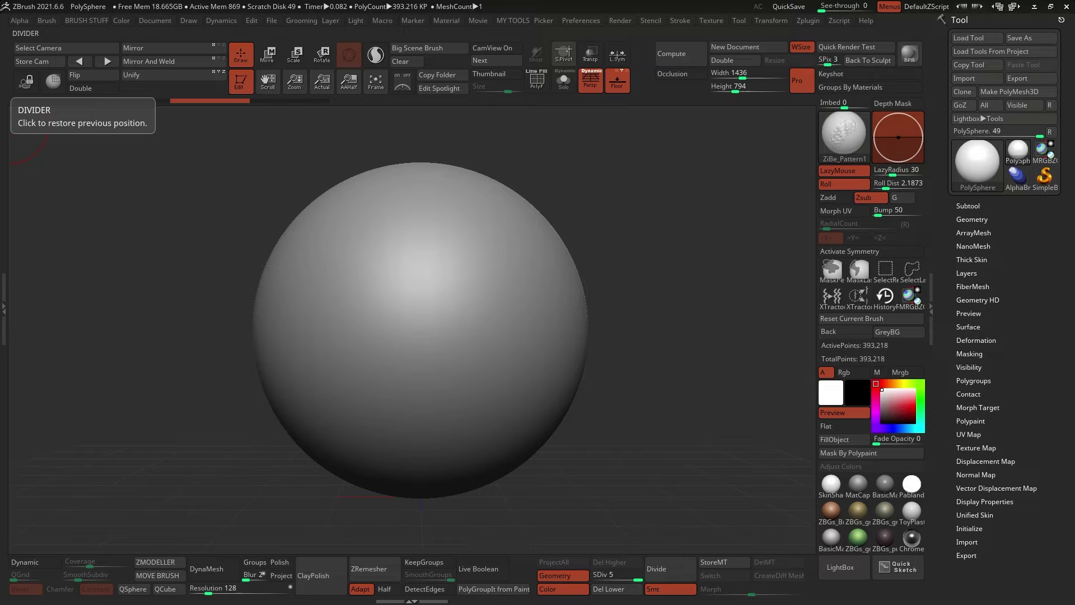
pyautogui.moveTo(0, 168); pyautogui.dragTo(485, 36)
pyautogui.doubleClick(483, 37)
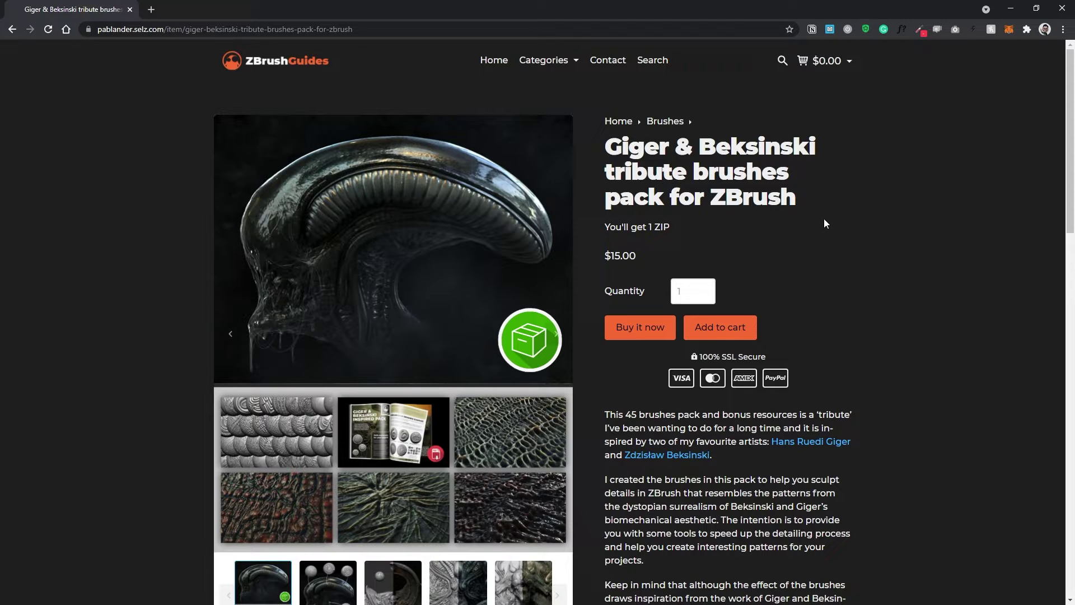
# Step: Look through the product page and preview images of the Giger & Beksinski tribute brushes pack
pyautogui.scroll(-1, 535, 159)
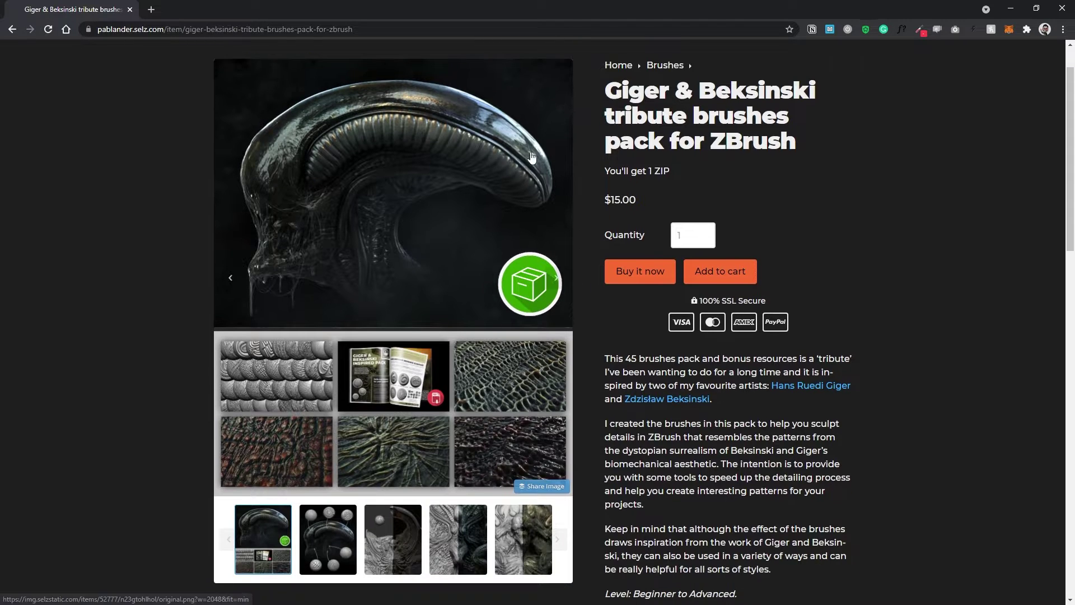
pyautogui.scroll(1, 440, 365)
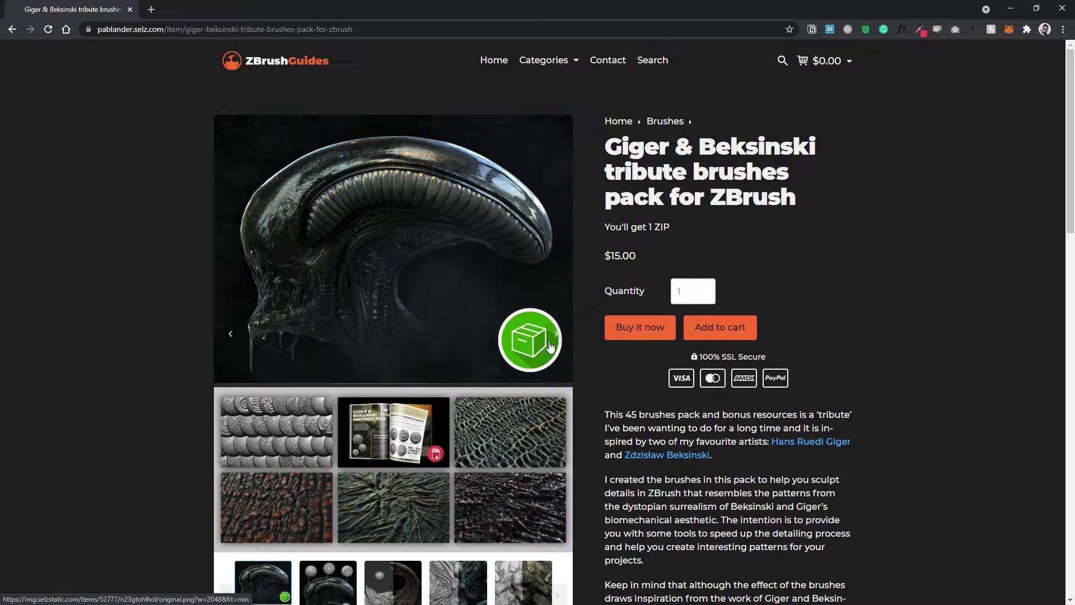
pyautogui.click(556, 277)
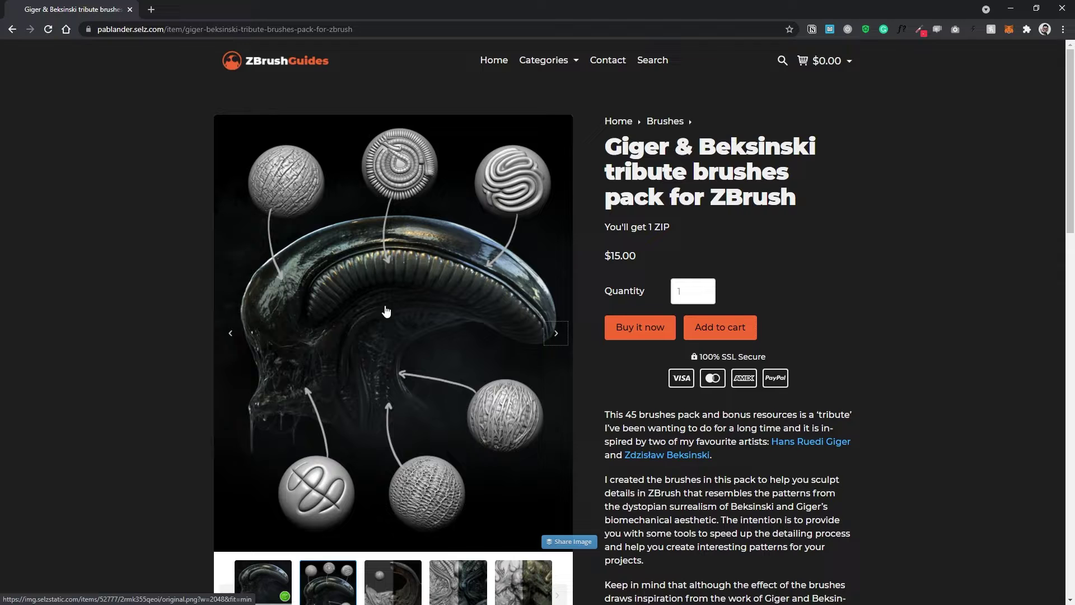
pyautogui.click(556, 333)
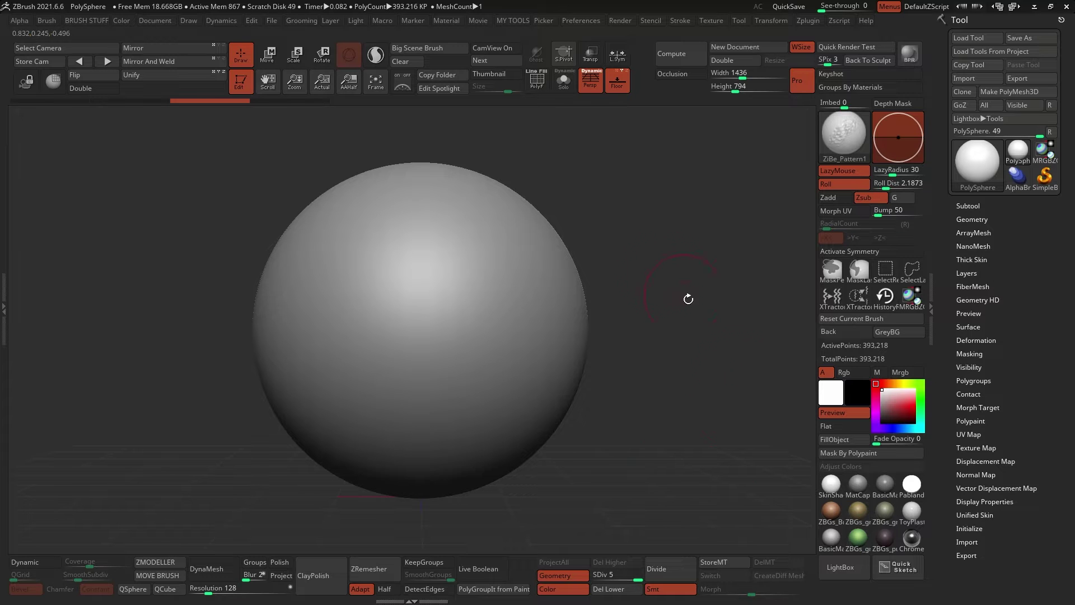
# Step: Load the ZiBe_Membrane brush with long diagonal strands from the expanded LightBox brush library
pyautogui.click(840, 567)
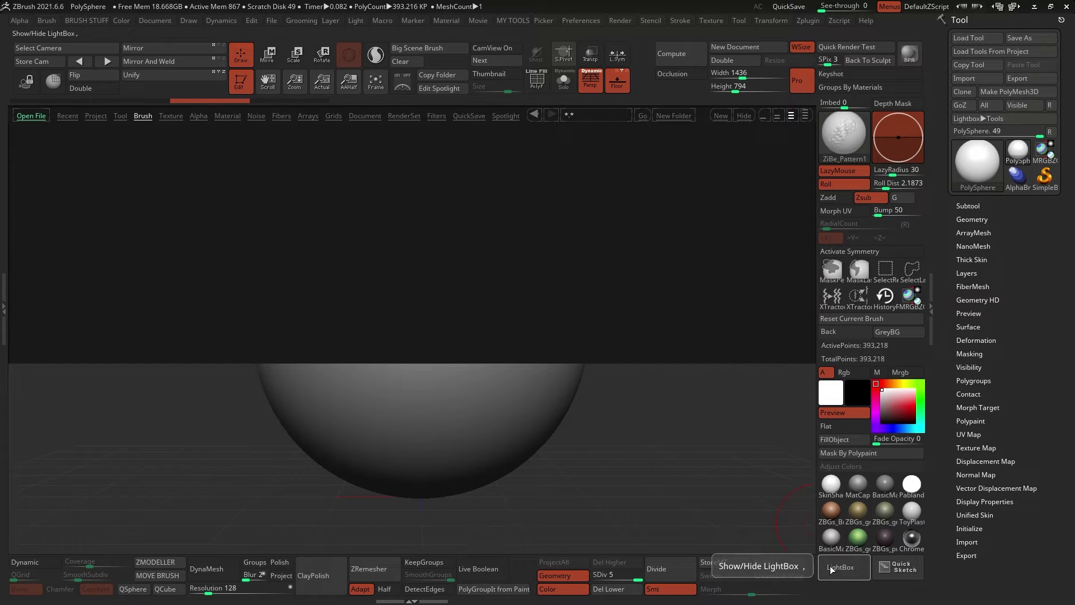
pyautogui.click(806, 116)
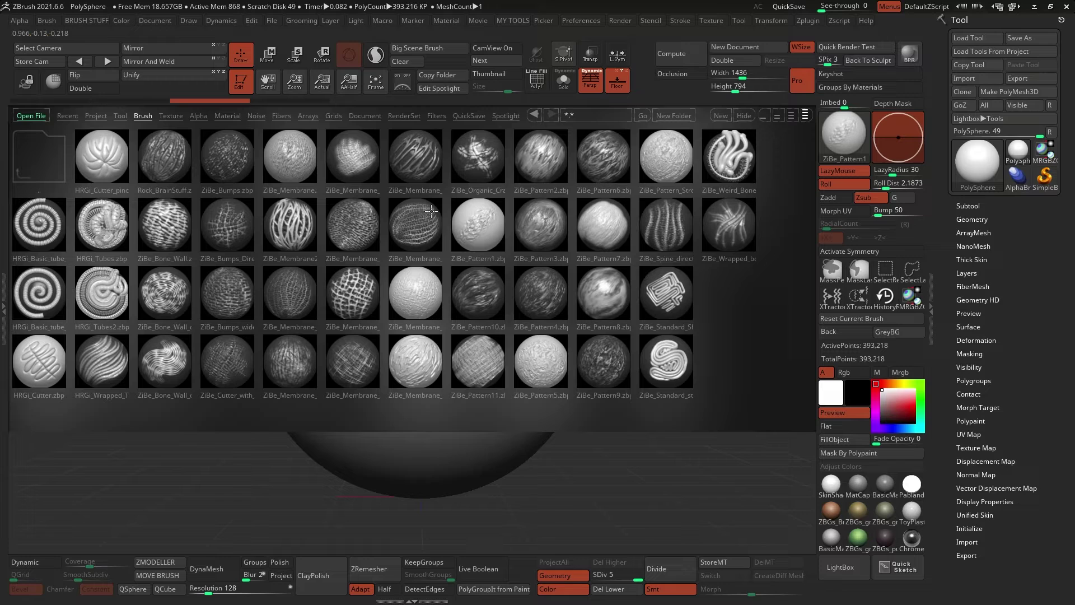
pyautogui.doubleClick(414, 156)
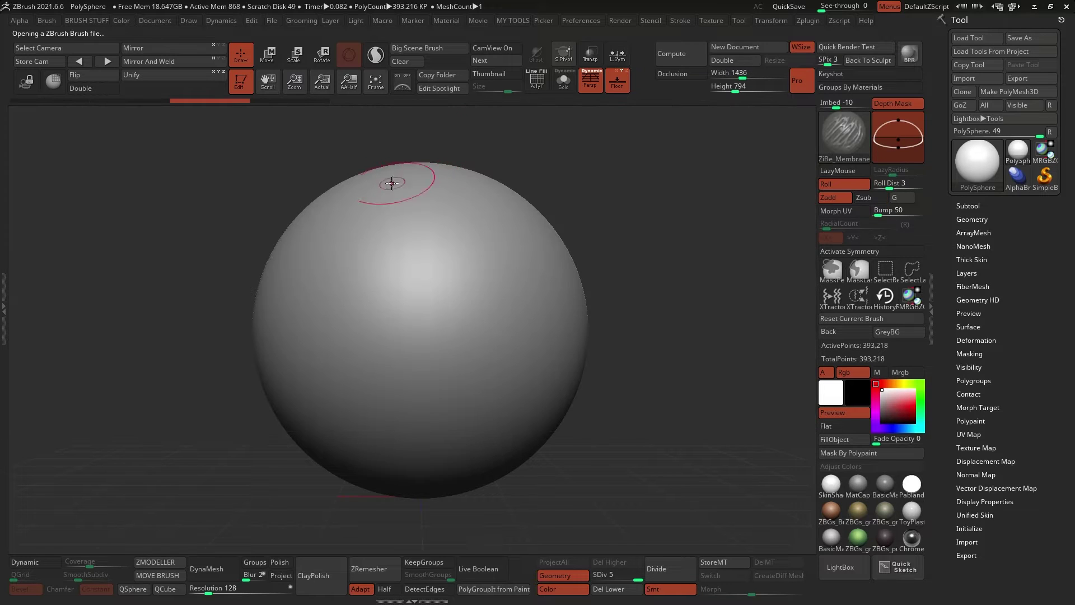
# Step: Try membrane strokes on the sphere, undo them and subdivide the mesh to SDiv 6
pyautogui.moveTo(446, 192)
pyautogui.mouseDown()
pyautogui.moveTo(377, 304)
pyautogui.moveTo(396, 288)
pyautogui.moveTo(436, 350)
pyautogui.moveTo(575, 306)
pyautogui.mouseUp()
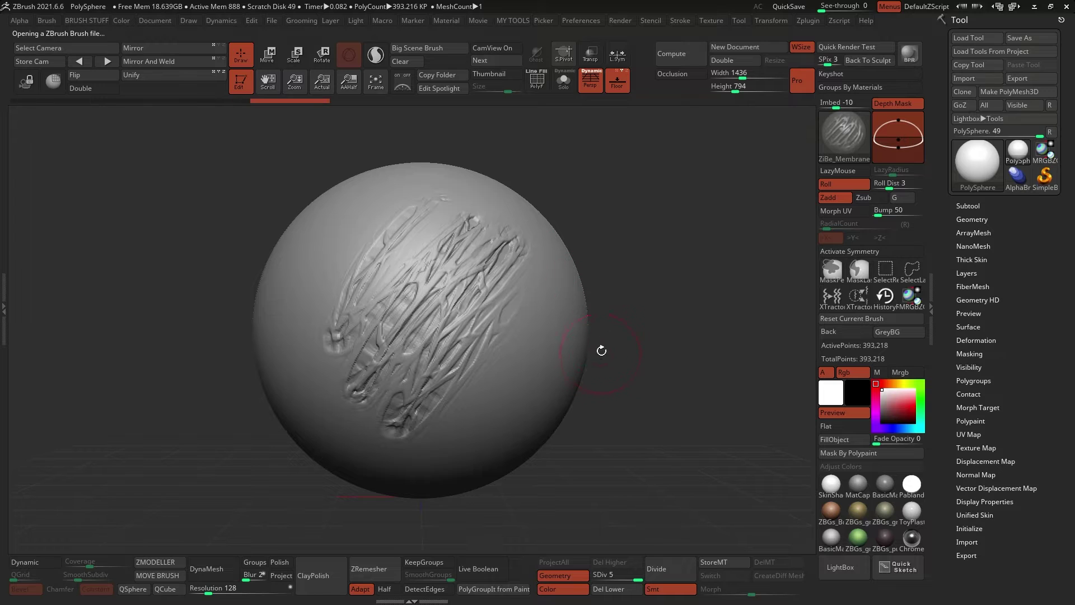
pyautogui.hotkey('ctrl', 'z')
pyautogui.click(667, 569)
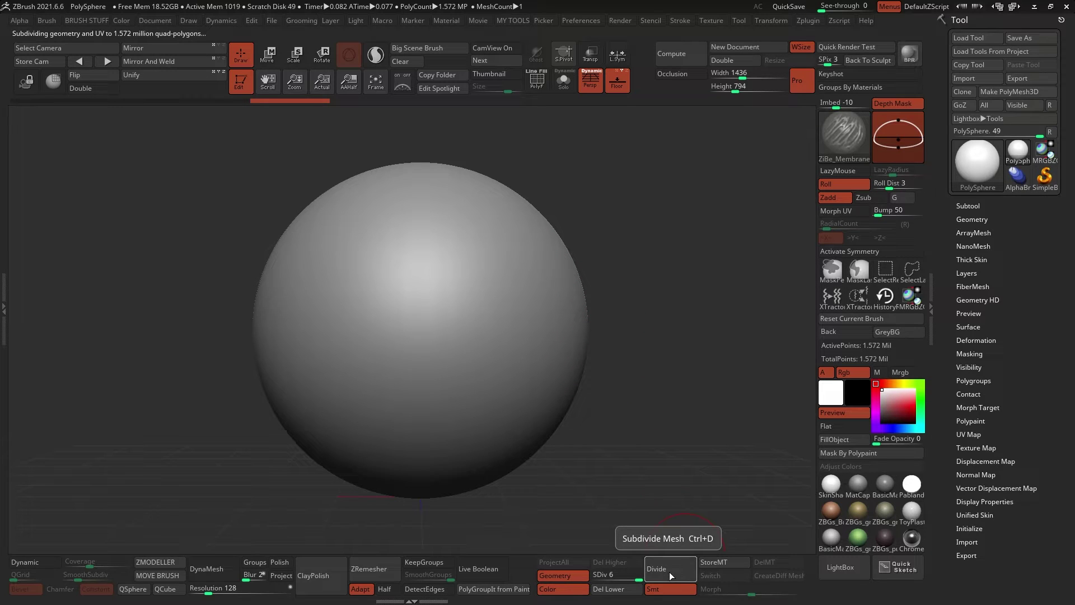
# Step: Sculpt membrane strokes across the front of the subdivided sphere with a larger brush and smooth over them
pyautogui.press('space')
pyautogui.moveTo(577, 185); pyautogui.dragTo(591, 186)
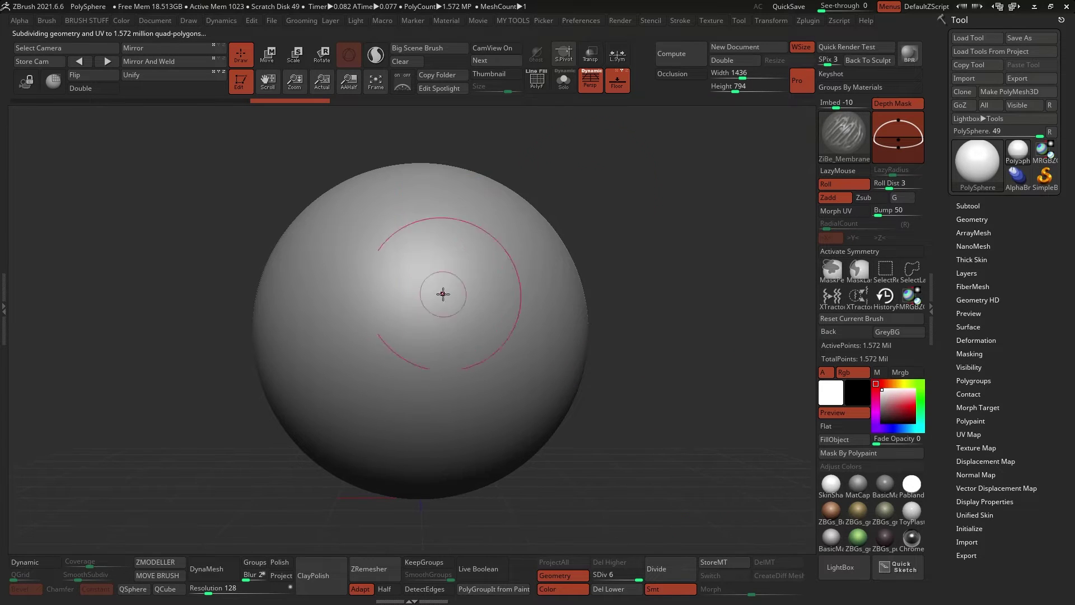
pyautogui.moveTo(413, 211)
pyautogui.mouseDown()
pyautogui.moveTo(319, 319)
pyautogui.moveTo(347, 336)
pyautogui.moveTo(361, 413)
pyautogui.moveTo(453, 387)
pyautogui.moveTo(518, 278)
pyautogui.moveTo(465, 241)
pyautogui.moveTo(381, 264)
pyautogui.moveTo(440, 417)
pyautogui.mouseUp()
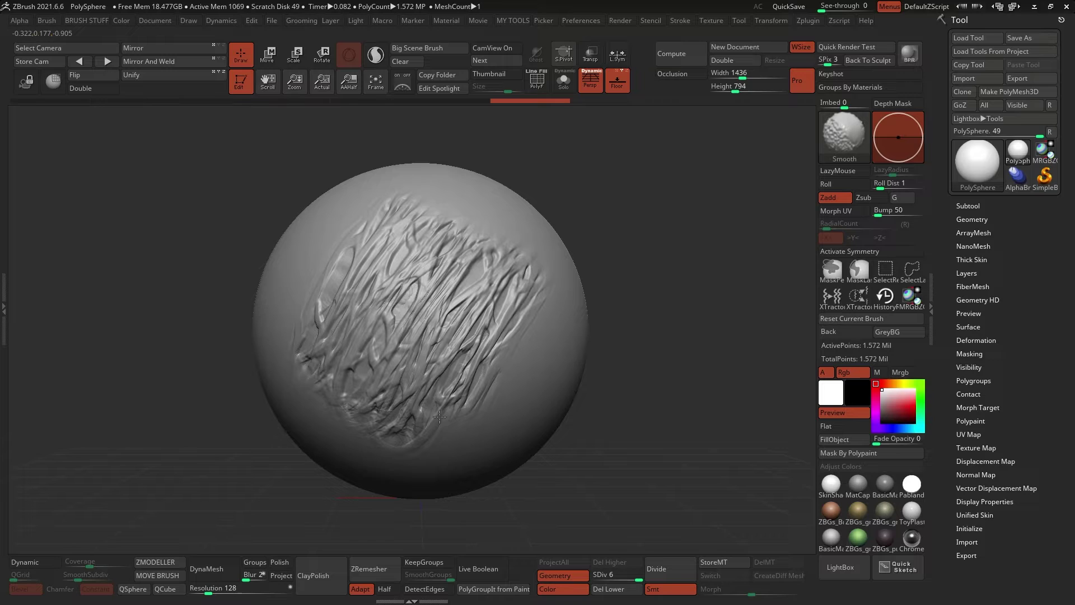
pyautogui.moveTo(329, 419)
pyautogui.keyDown('shift'); pyautogui.mouseDown()
pyautogui.moveTo(414, 292)
pyautogui.moveTo(476, 252)
pyautogui.mouseUp(); pyautogui.keyUp('shift')
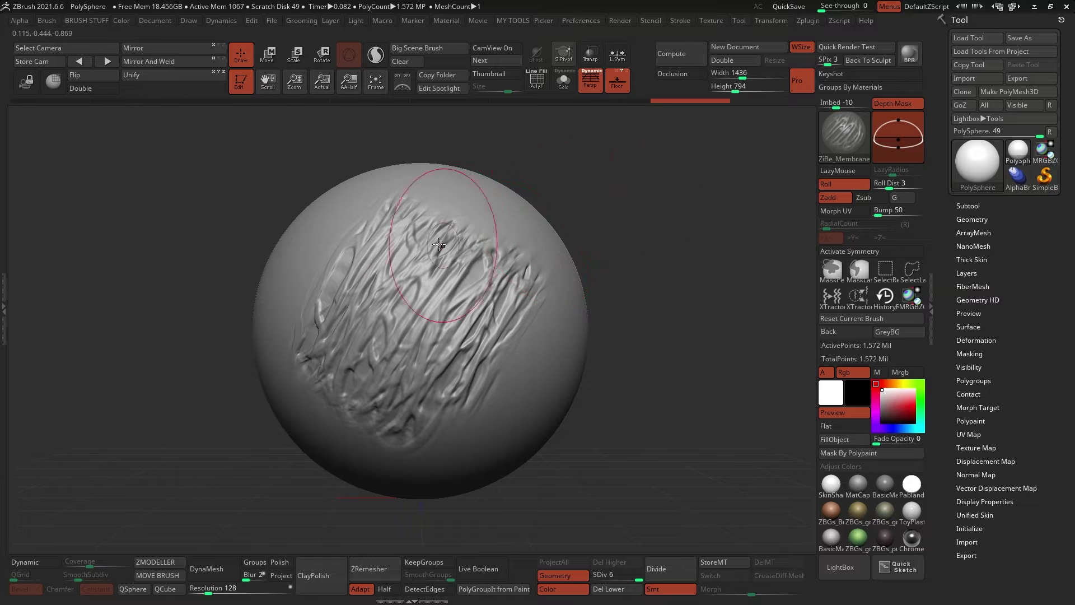
# Step: Undo the smoothing and all membrane strokes on the sphere
pyautogui.hotkey('ctrl', 'z')
pyautogui.hotkey('ctrl', 'z')
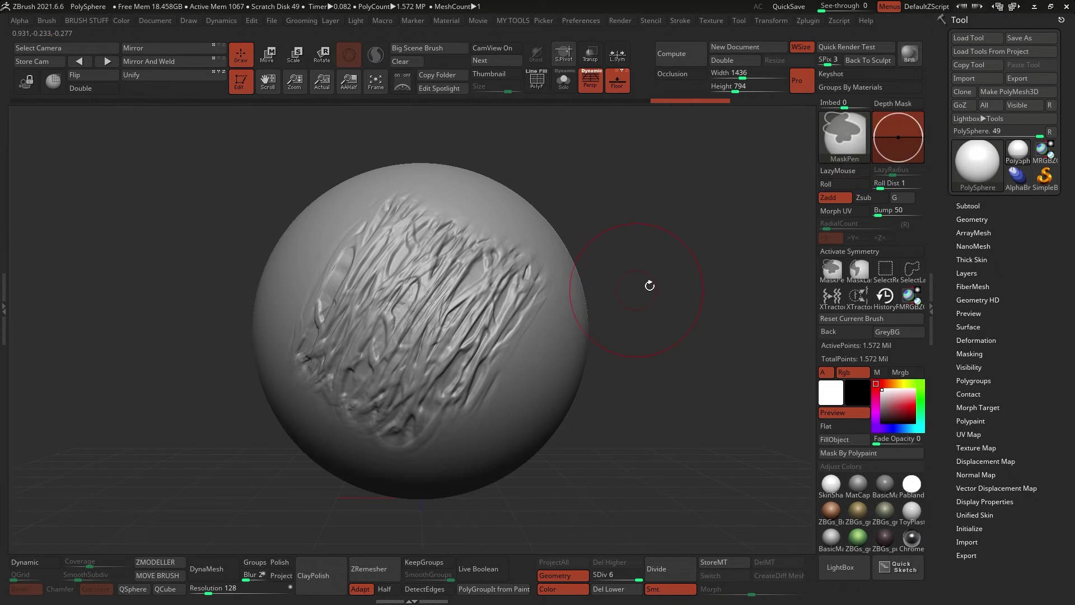
pyautogui.hotkey('ctrl', 'z')
pyautogui.hotkey('ctrl', 'z')
pyautogui.hotkey('ctrl', 'z')
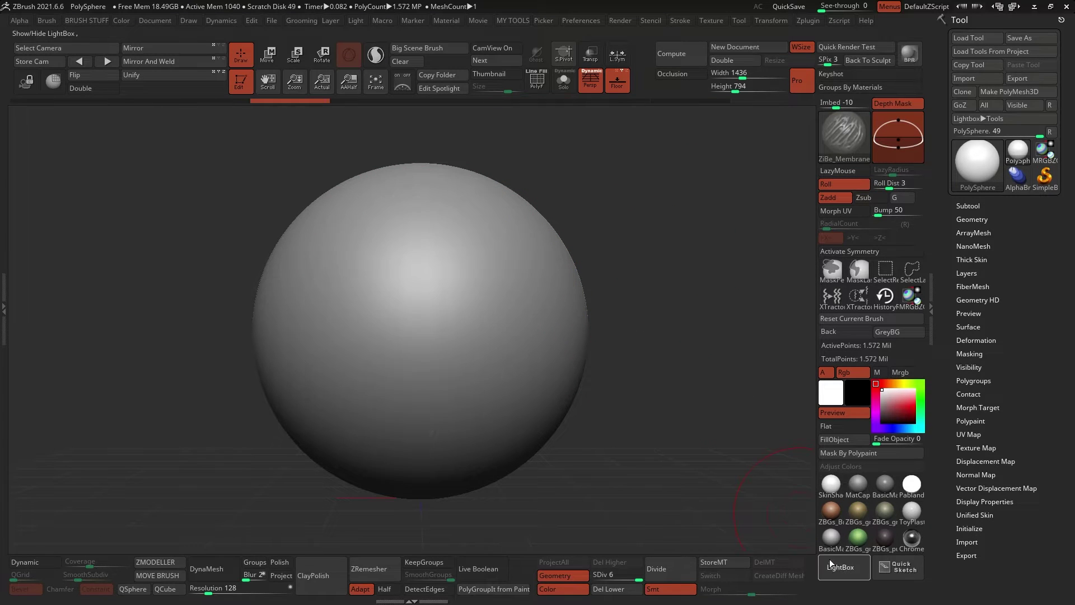
# Step: Load the ZiBe_Bumps brush from LightBox and sculpt bumpy strokes across the front of the sphere
pyautogui.click(840, 567)
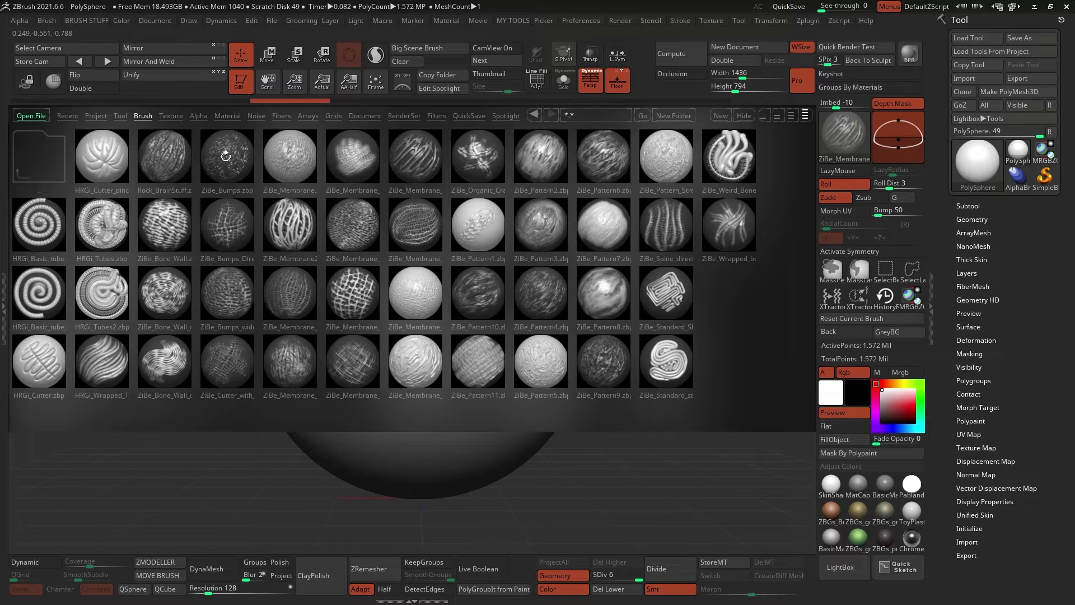
pyautogui.doubleClick(226, 156)
pyautogui.moveTo(469, 228)
pyautogui.mouseDown()
pyautogui.moveTo(336, 381)
pyautogui.moveTo(482, 328)
pyautogui.moveTo(347, 235)
pyautogui.moveTo(487, 437)
pyautogui.mouseUp()
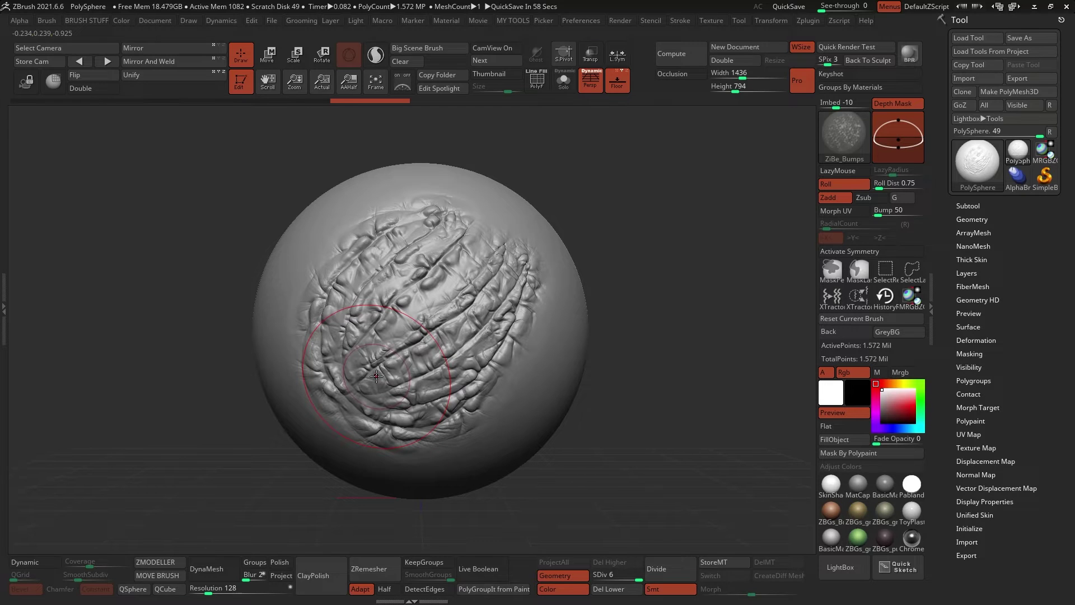
# Step: Switch the active tool to a Plane3D converted to a PolyMesh3D, with the floor grid turned off
pyautogui.click(980, 163)
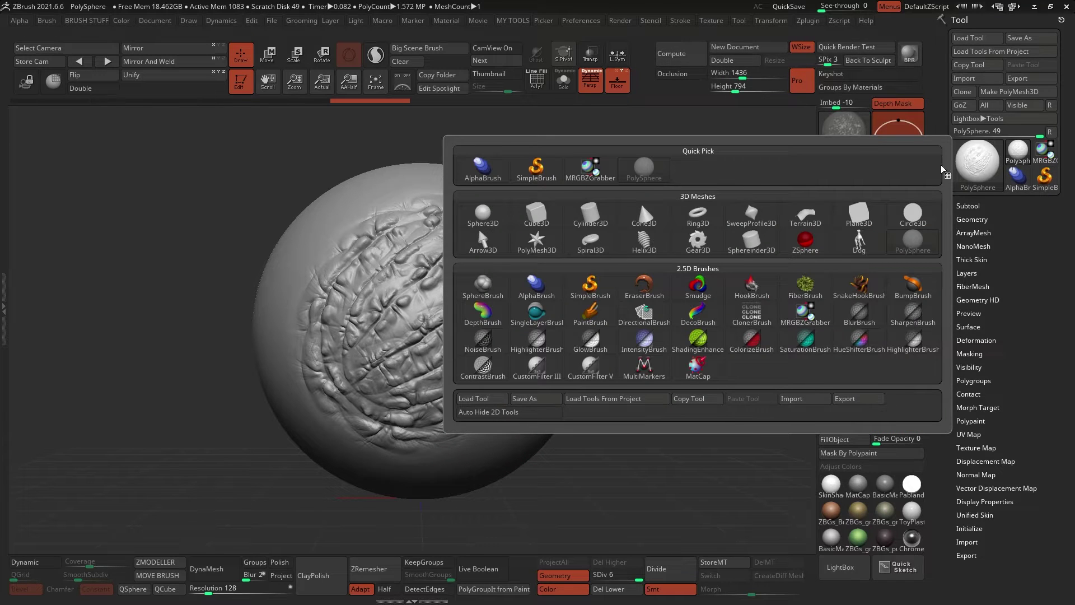
pyautogui.click(861, 218)
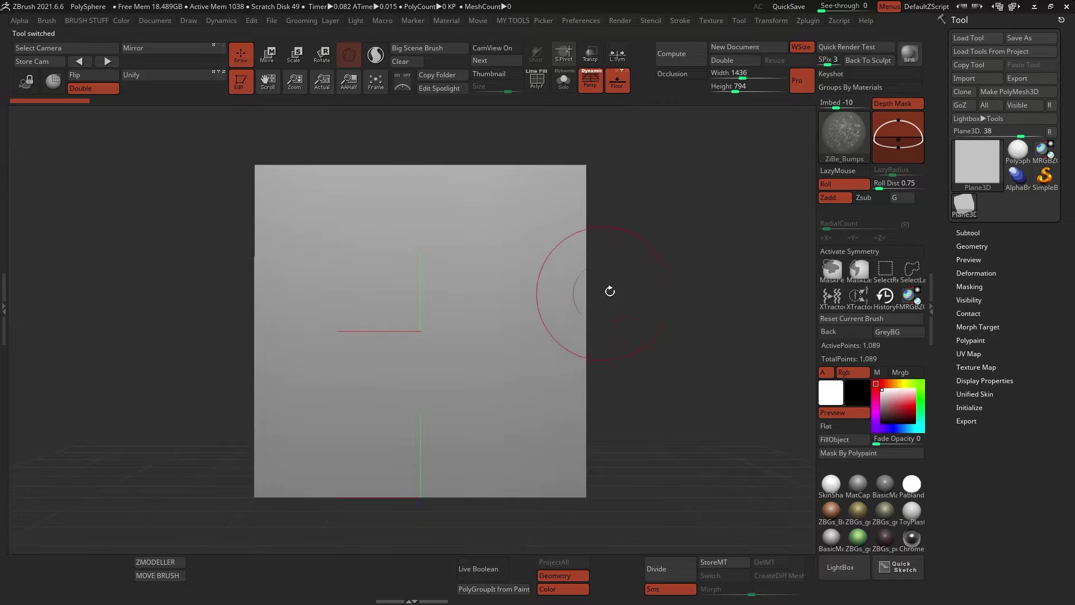
pyautogui.click(616, 84)
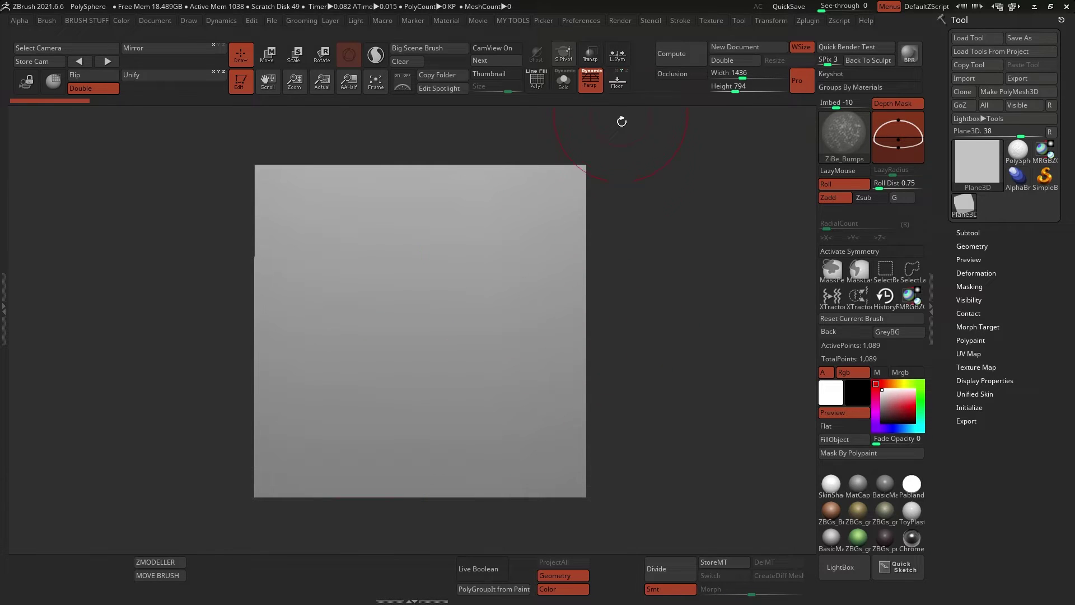
pyautogui.click(1024, 93)
# Step: Try a ZiBe_Bumps stroke on the low-resolution plane and undo it
pyautogui.moveTo(555, 326)
pyautogui.mouseDown()
pyautogui.moveTo(428, 269)
pyautogui.moveTo(459, 277)
pyautogui.moveTo(435, 230)
pyautogui.moveTo(447, 395)
pyautogui.moveTo(484, 372)
pyautogui.mouseUp()
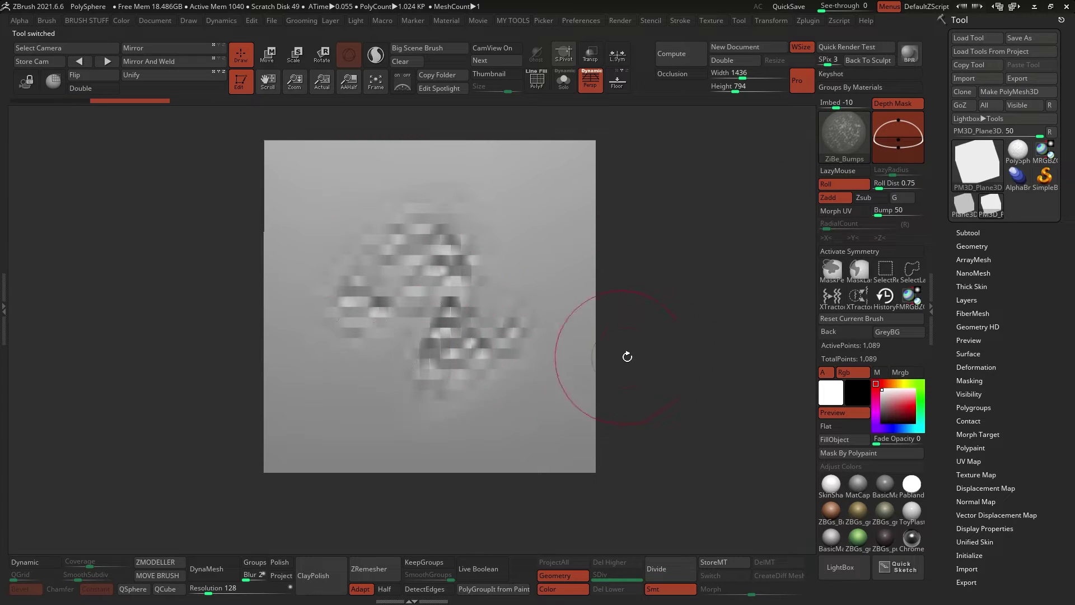
pyautogui.hotkey('ctrl', 'z')
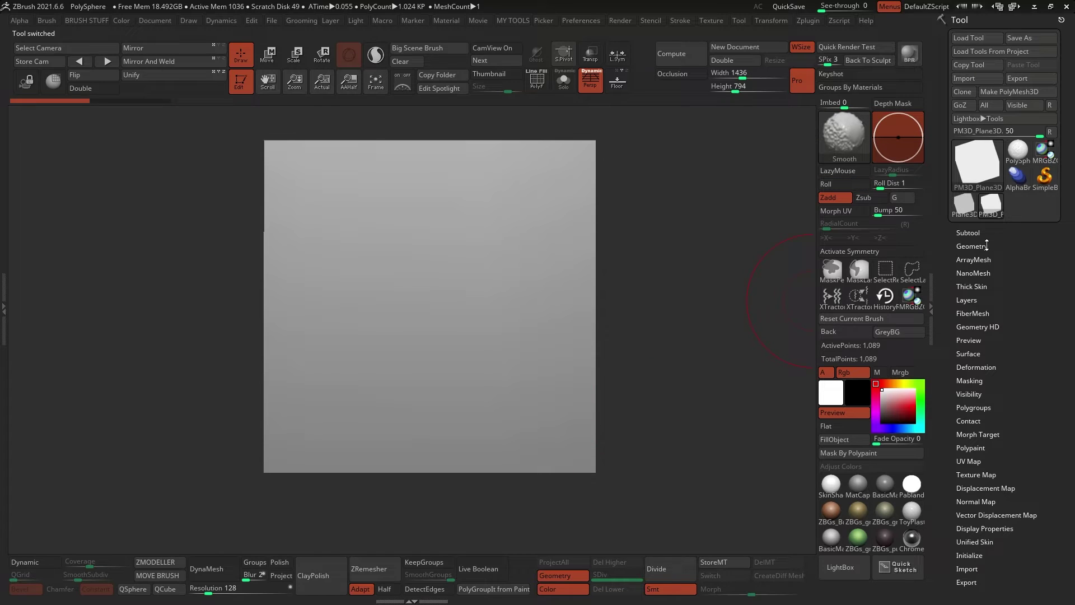
# Step: Try subdividing the plane once with Smt on, inspect its corner up close and undo the subdivision
pyautogui.click(985, 245)
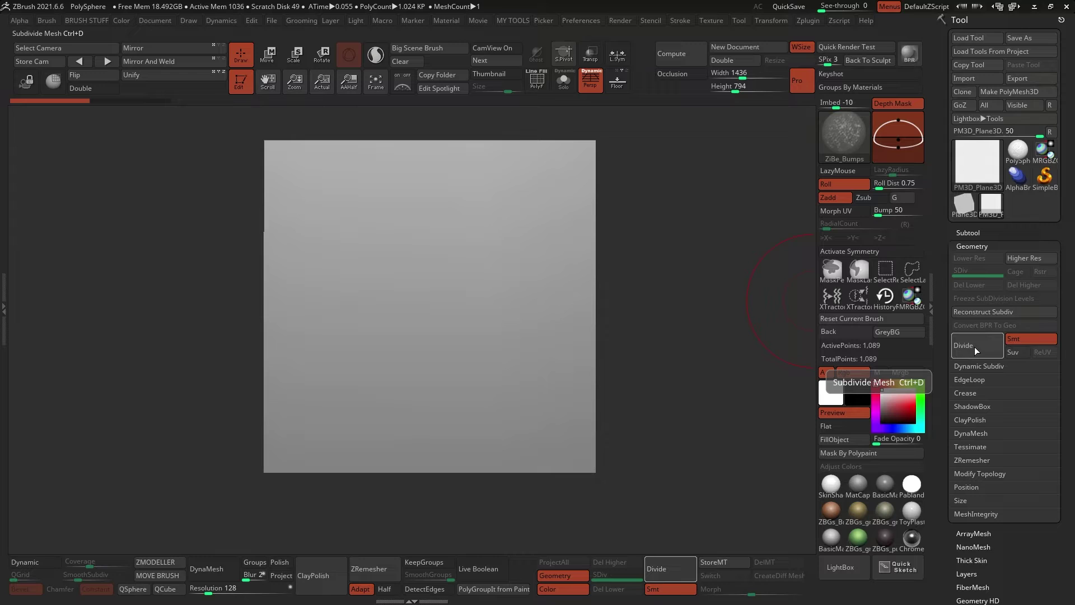
pyautogui.click(1027, 339)
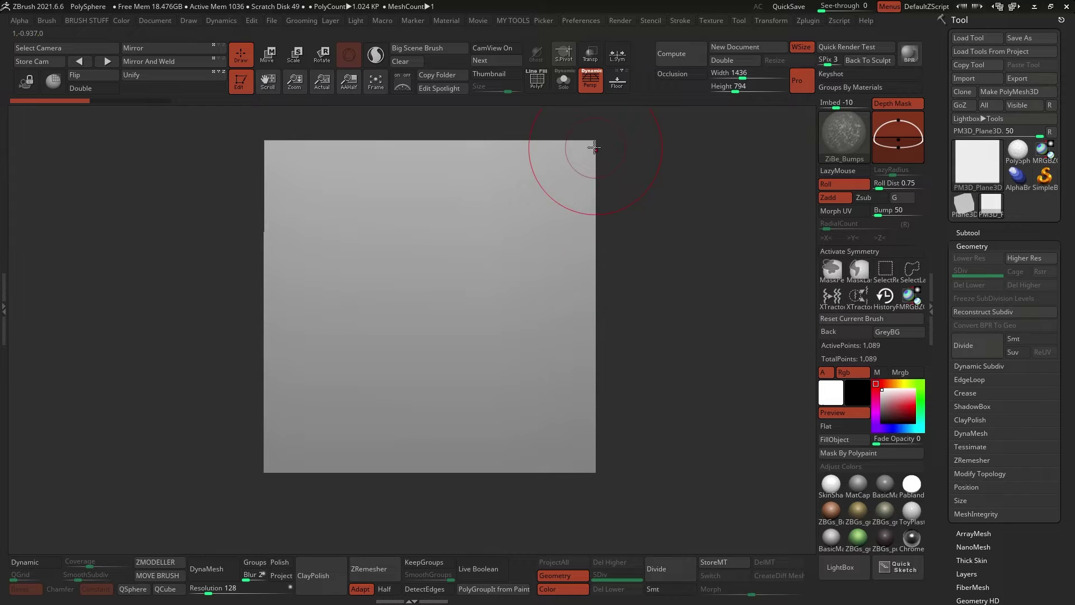
pyautogui.click(1019, 339)
pyautogui.click(973, 349)
pyautogui.moveTo(626, 202)
pyautogui.keyDown('alt'); pyautogui.mouseDown()
pyautogui.moveTo(701, 155)
pyautogui.moveTo(582, 300)
pyautogui.mouseUp(); pyautogui.keyUp('alt')
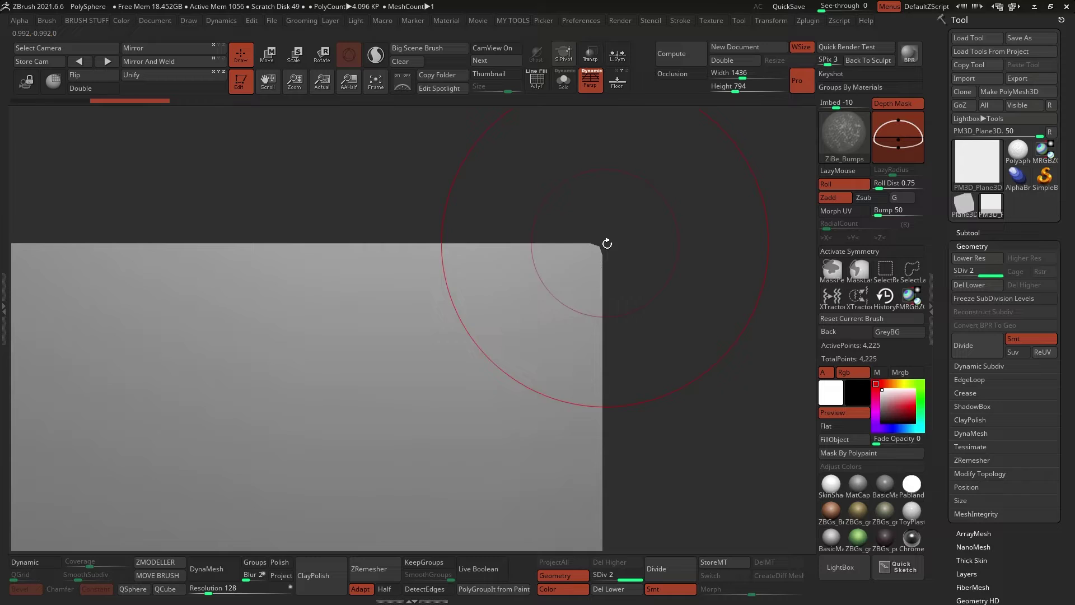
pyautogui.hotkey('ctrl', 'z')
# Step: Turn off Smt and subdivide the plane repeatedly, settling on SDiv 6
pyautogui.click(1031, 339)
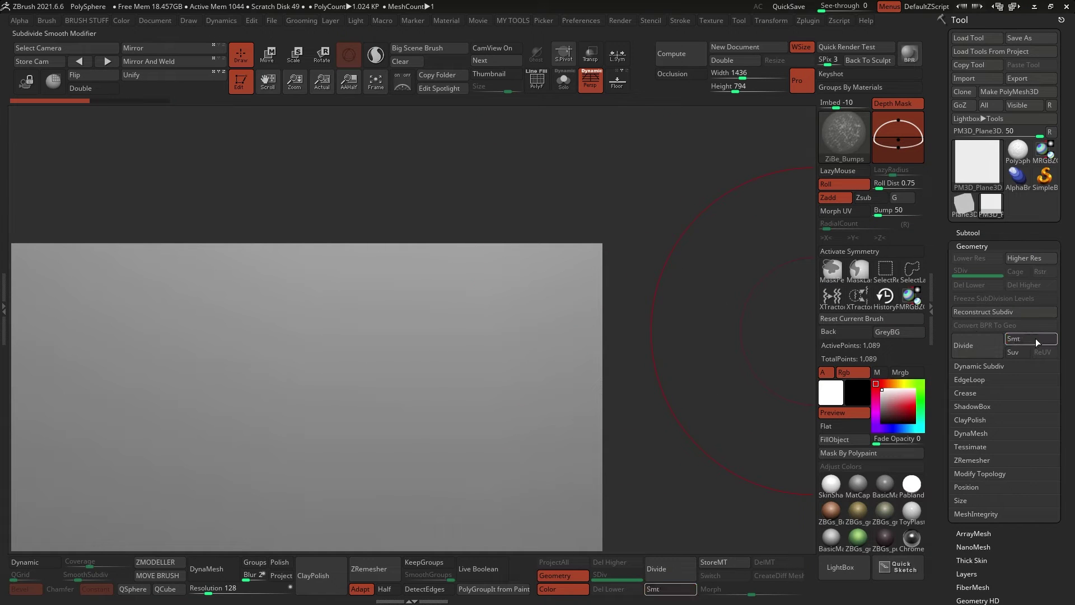
pyautogui.click(981, 345)
pyautogui.click(983, 345)
pyautogui.click(983, 345)
pyautogui.click(983, 345)
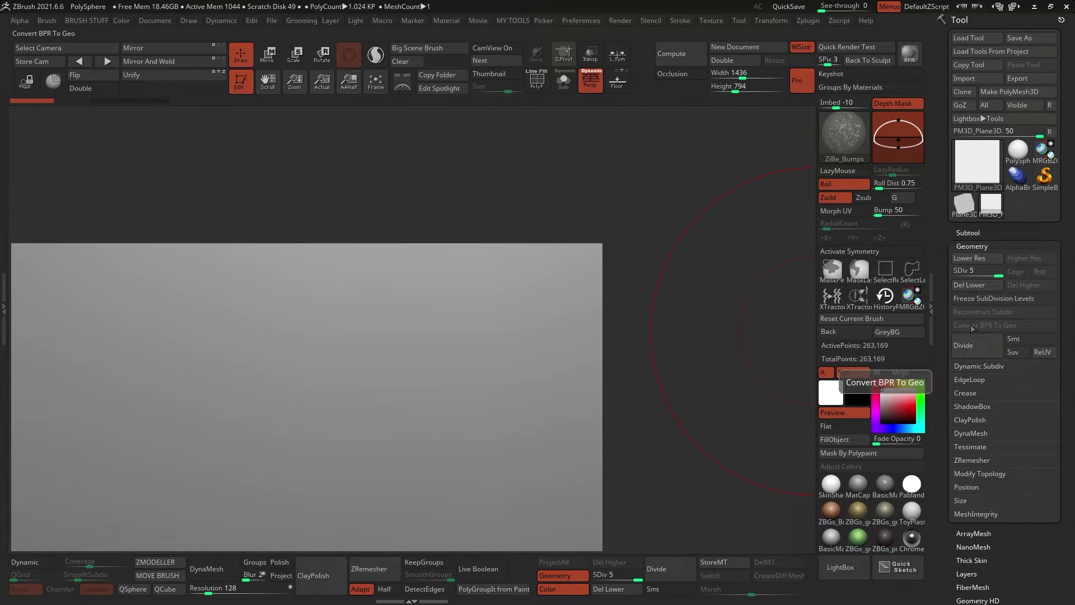
pyautogui.hotkey('ctrl', 'd')
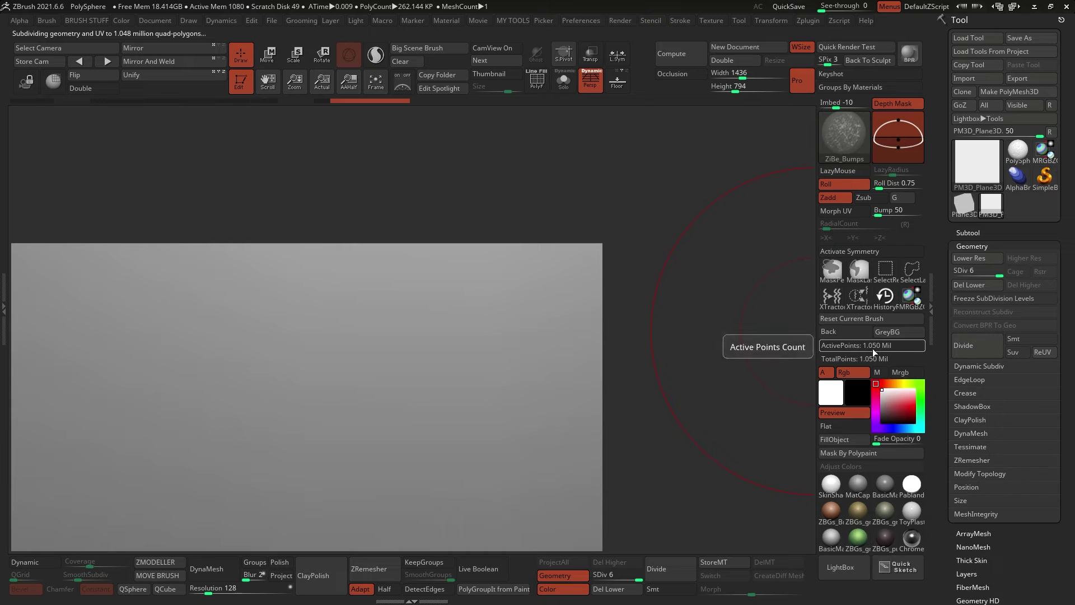
pyautogui.hotkey('ctrl', 'd')
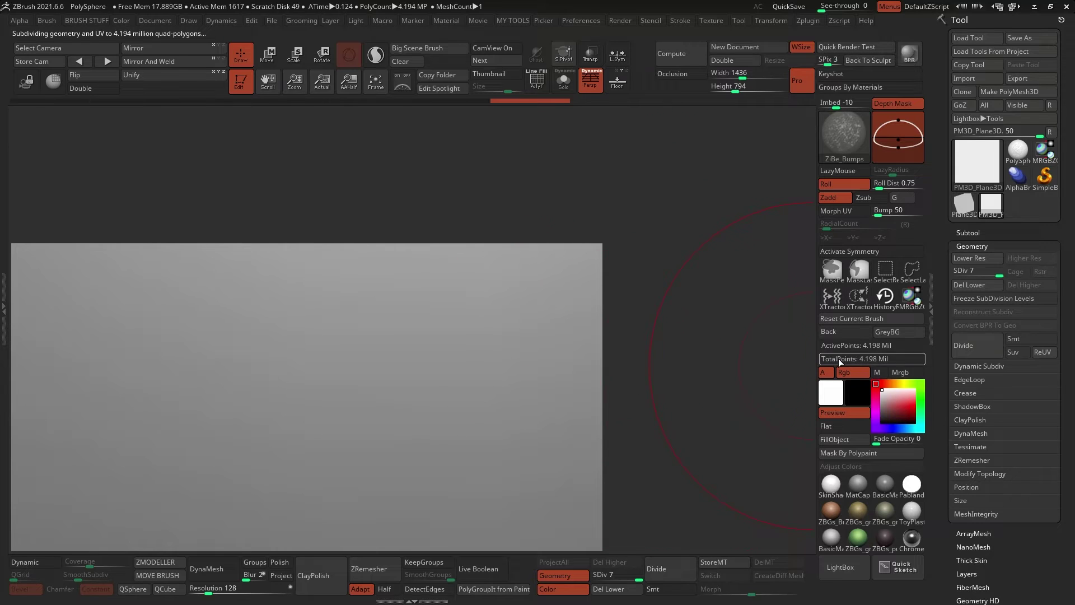
pyautogui.hotkey('ctrl', 'z')
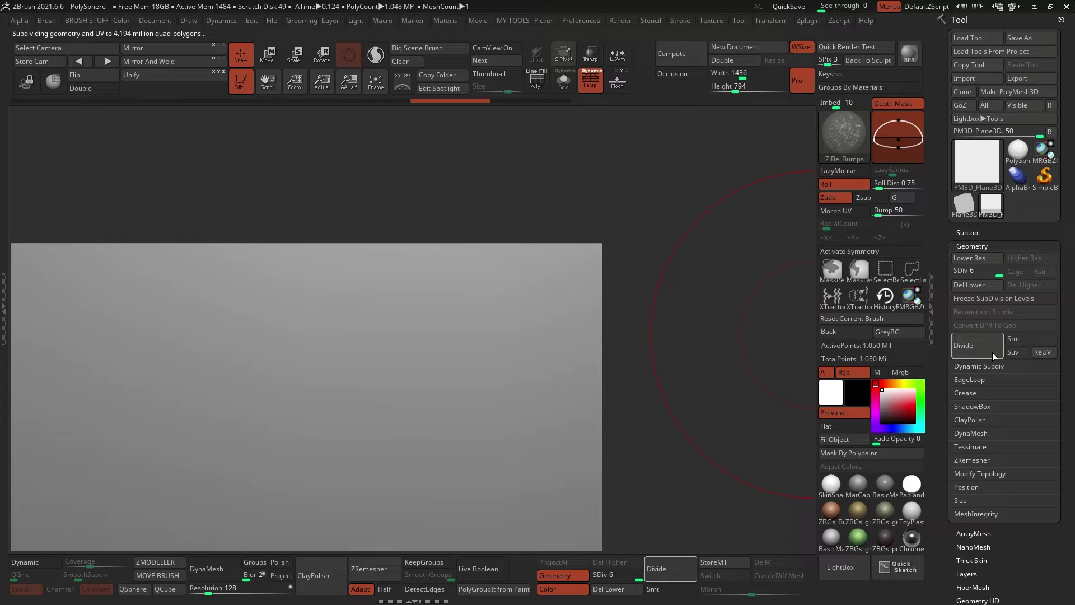
# Step: Sculpt fanned-out ZiBe_Bumps strokes across the middle of the whole plane
pyautogui.moveTo(768, 356)
pyautogui.keyDown('alt'); pyautogui.mouseDown()
pyautogui.moveTo(701, 324)
pyautogui.moveTo(637, 258)
pyautogui.mouseUp(); pyautogui.keyUp('alt')
pyautogui.keyDown('alt'); pyautogui.moveTo(565, 394); pyautogui.dragTo(562, 353, button='right'); pyautogui.keyUp('alt')
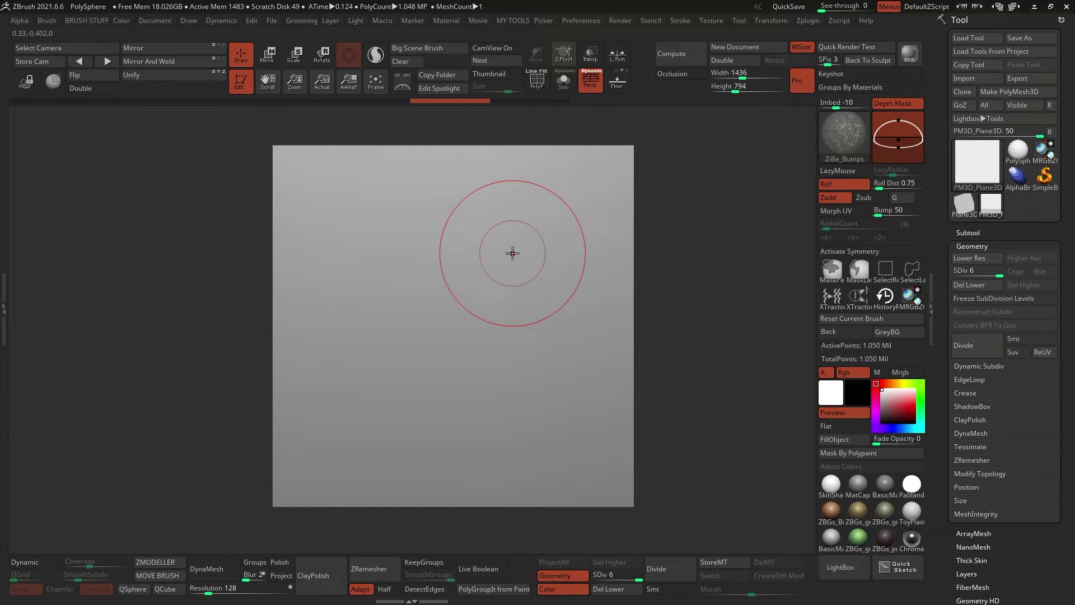
pyautogui.moveTo(539, 220)
pyautogui.mouseDown()
pyautogui.moveTo(428, 305)
pyautogui.moveTo(416, 346)
pyautogui.moveTo(342, 442)
pyautogui.moveTo(570, 310)
pyautogui.mouseUp()
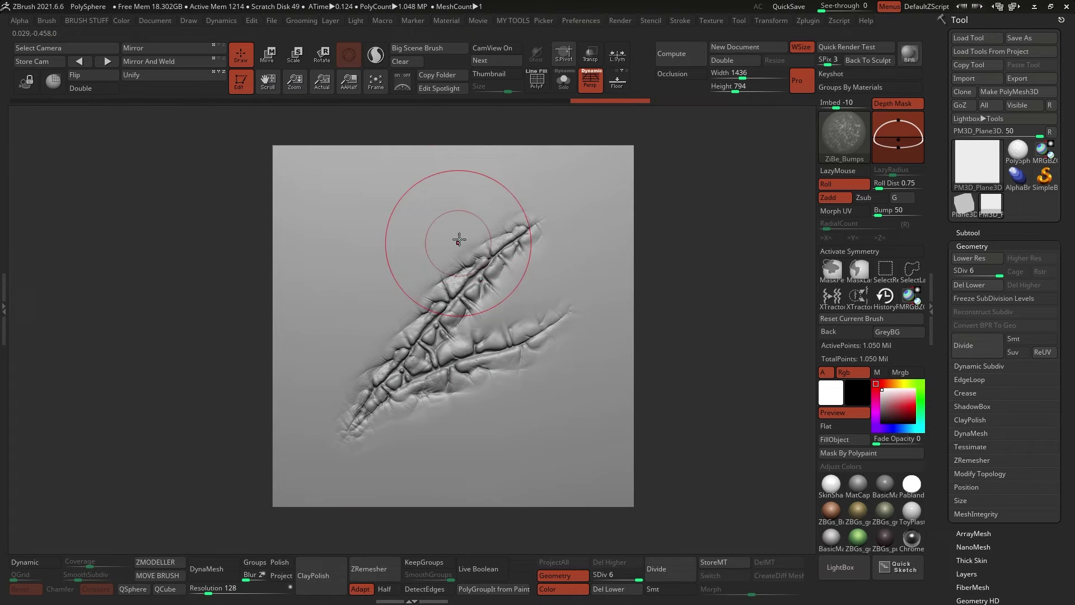
pyautogui.moveTo(454, 196)
pyautogui.mouseDown()
pyautogui.moveTo(363, 395)
pyautogui.moveTo(399, 215)
pyautogui.mouseUp()
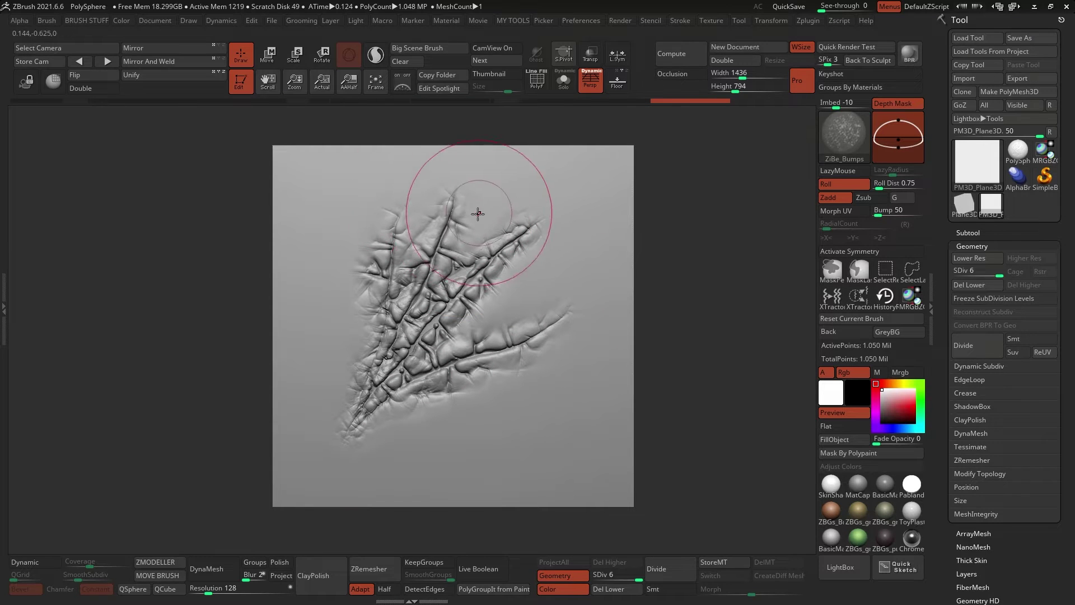
pyautogui.moveTo(477, 214); pyautogui.dragTo(448, 252)
pyautogui.moveTo(550, 238); pyautogui.dragTo(428, 353)
pyautogui.moveTo(376, 423)
pyautogui.mouseDown()
pyautogui.moveTo(496, 386)
pyautogui.moveTo(426, 434)
pyautogui.moveTo(567, 370)
pyautogui.mouseUp()
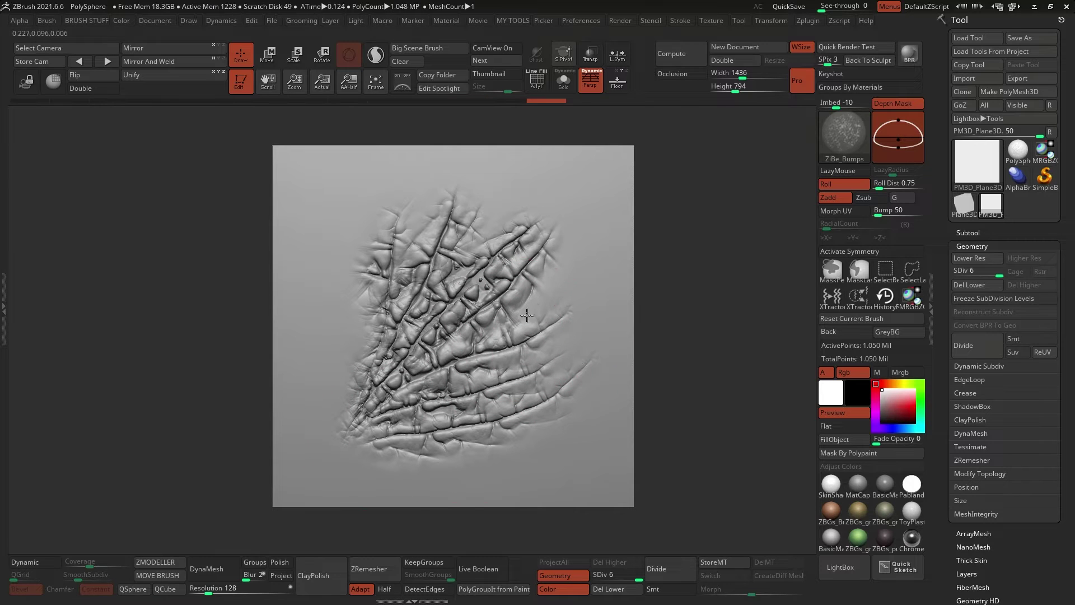
pyautogui.moveTo(527, 315)
pyautogui.mouseDown()
pyautogui.moveTo(580, 221)
pyautogui.moveTo(465, 258)
pyautogui.mouseUp()
pyautogui.moveTo(533, 255); pyautogui.dragTo(568, 214)
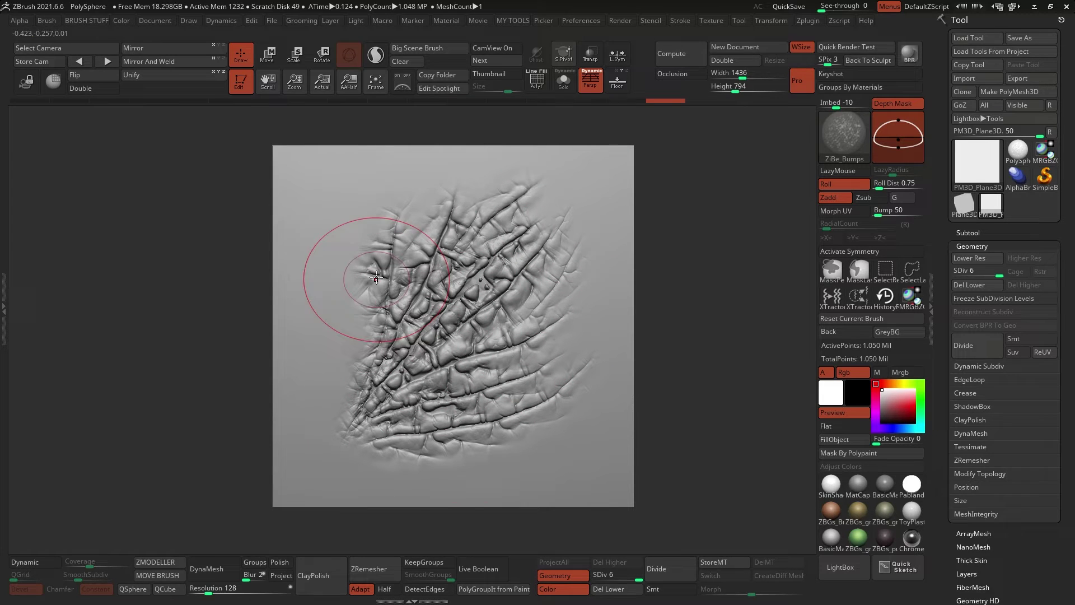
# Step: Sculpt vertical ZiBe_Bumps strokes down the left part of the wrinkle pattern on the plane
pyautogui.moveTo(377, 279); pyautogui.dragTo(357, 406)
pyautogui.moveTo(368, 240); pyautogui.dragTo(365, 400)
pyautogui.moveTo(420, 222); pyautogui.dragTo(419, 248)
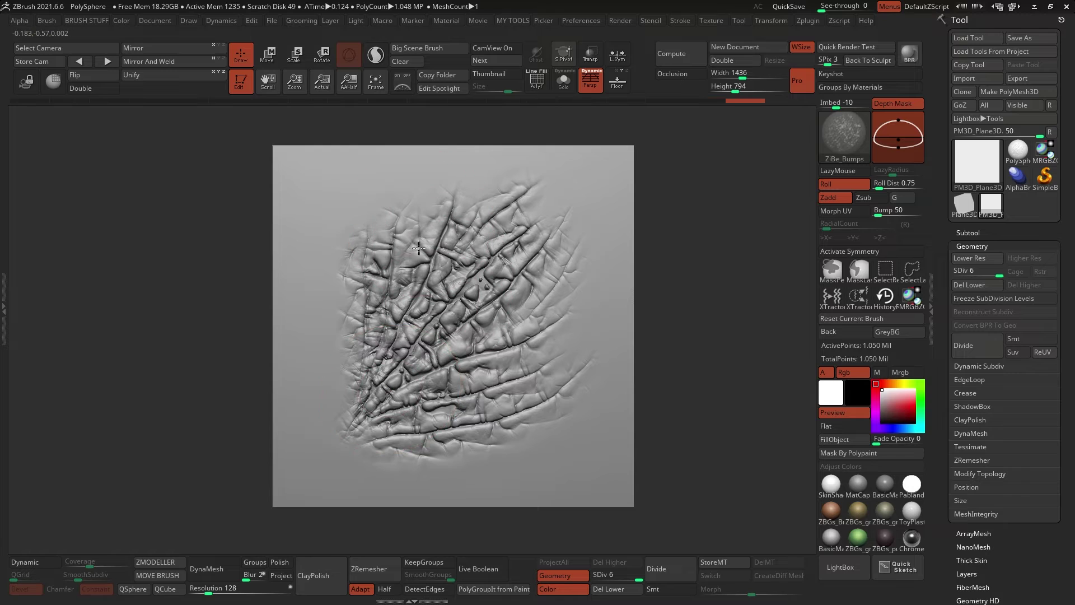
pyautogui.hotkey('ctrl', 'z')
pyautogui.hotkey('ctrl', 'z')
pyautogui.hotkey('ctrl', 'z')
pyautogui.hotkey('ctrl', 'z')
pyautogui.hotkey('ctrl', 'z')
pyautogui.hotkey('ctrl', 'z')
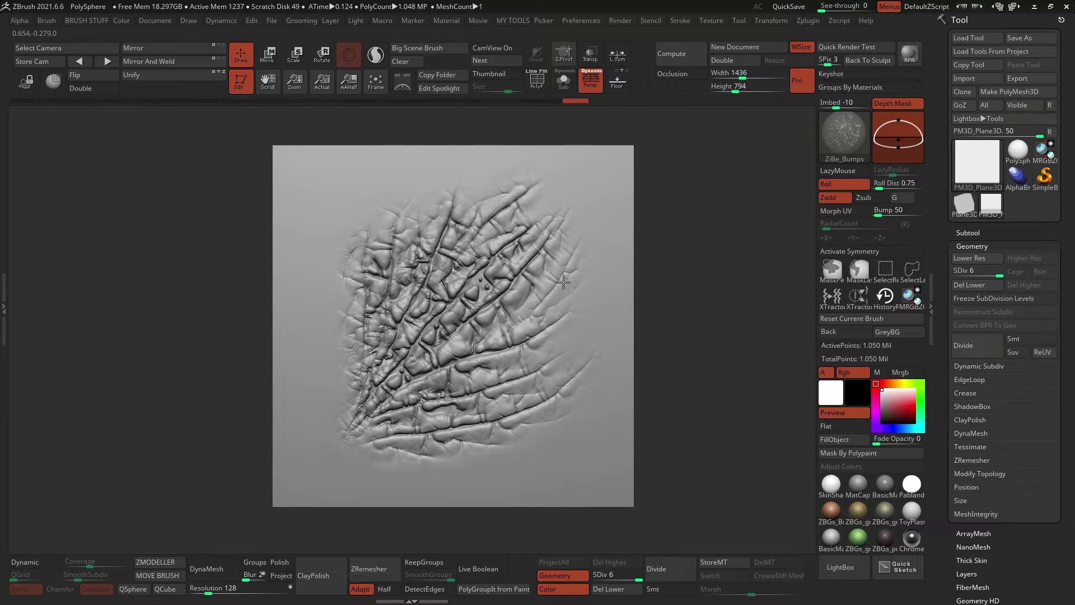
# Step: Add more ZiBe_Bumps strokes over the right side, lower edge and left edge of the plane's wrinkle pattern
pyautogui.moveTo(564, 282); pyautogui.dragTo(471, 336)
pyautogui.moveTo(559, 306); pyautogui.dragTo(426, 354)
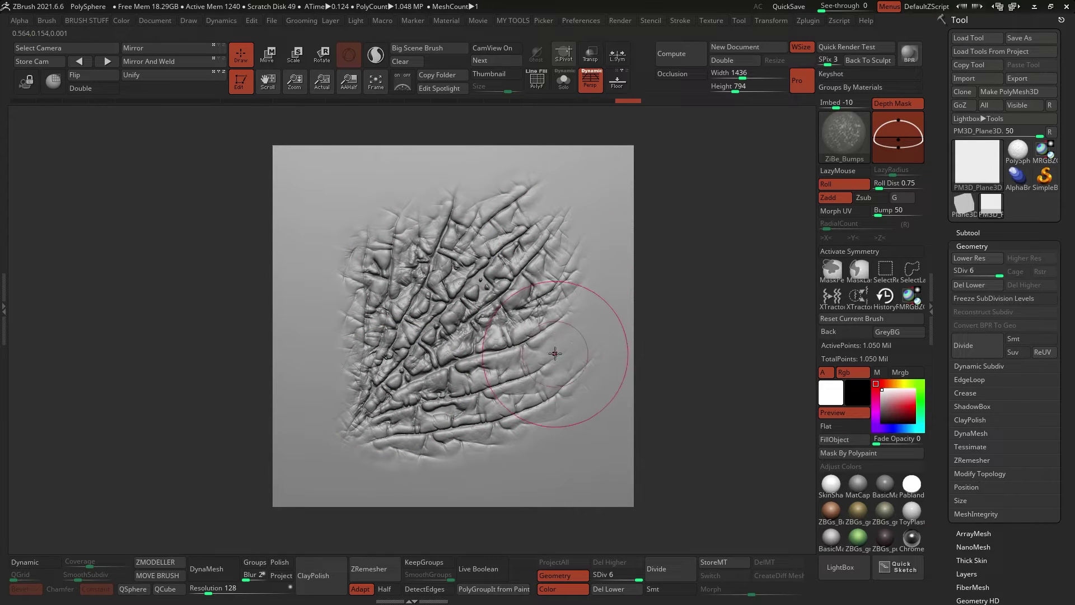
pyautogui.moveTo(555, 353); pyautogui.dragTo(475, 373)
pyautogui.moveTo(524, 415); pyautogui.dragTo(470, 441)
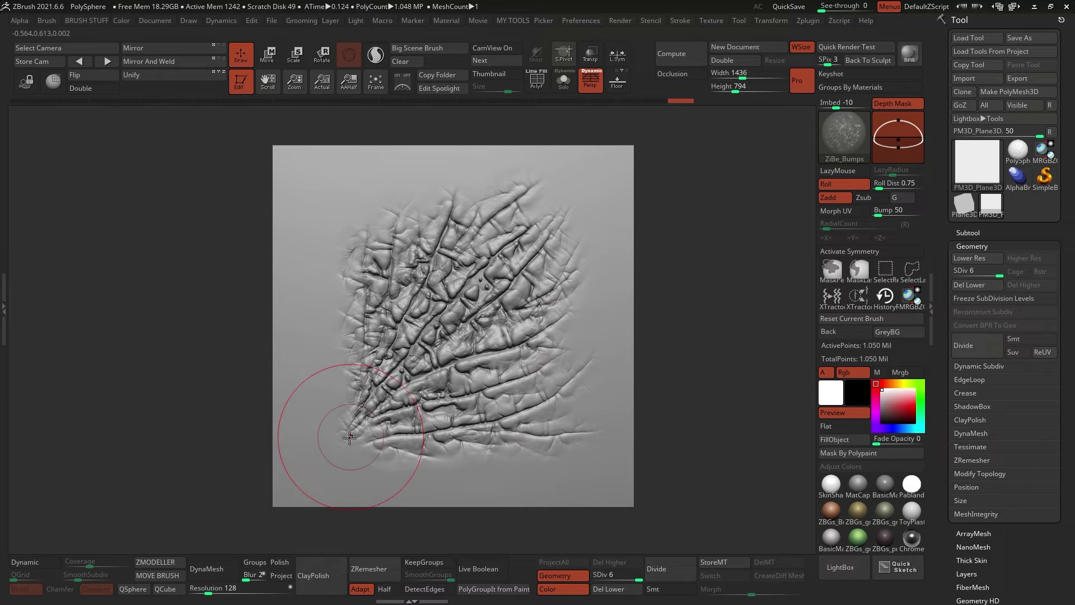
pyautogui.keyDown('shift'); pyautogui.moveTo(350, 437); pyautogui.dragTo(341, 157); pyautogui.keyUp('shift')
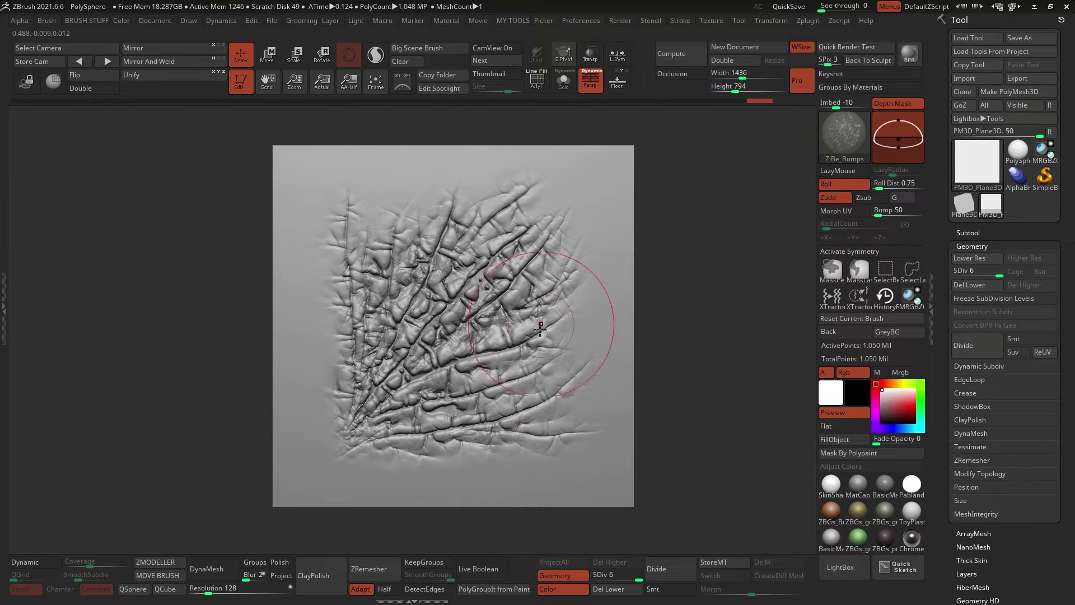
pyautogui.moveTo(420, 245)
pyautogui.mouseDown()
pyautogui.moveTo(387, 311)
pyautogui.moveTo(451, 281)
pyautogui.mouseUp()
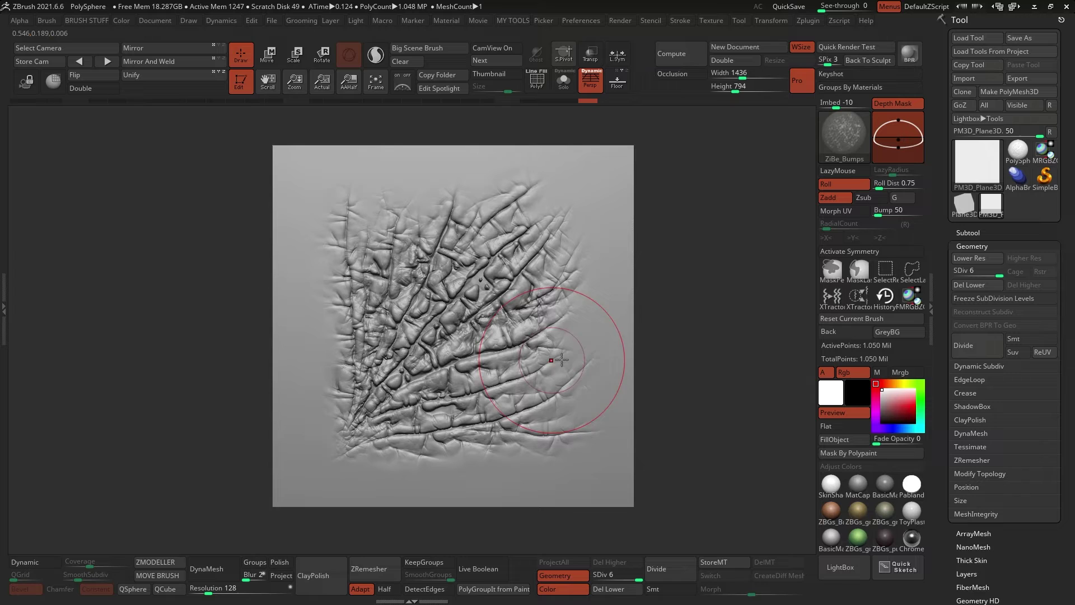
pyautogui.moveTo(586, 364); pyautogui.dragTo(507, 350)
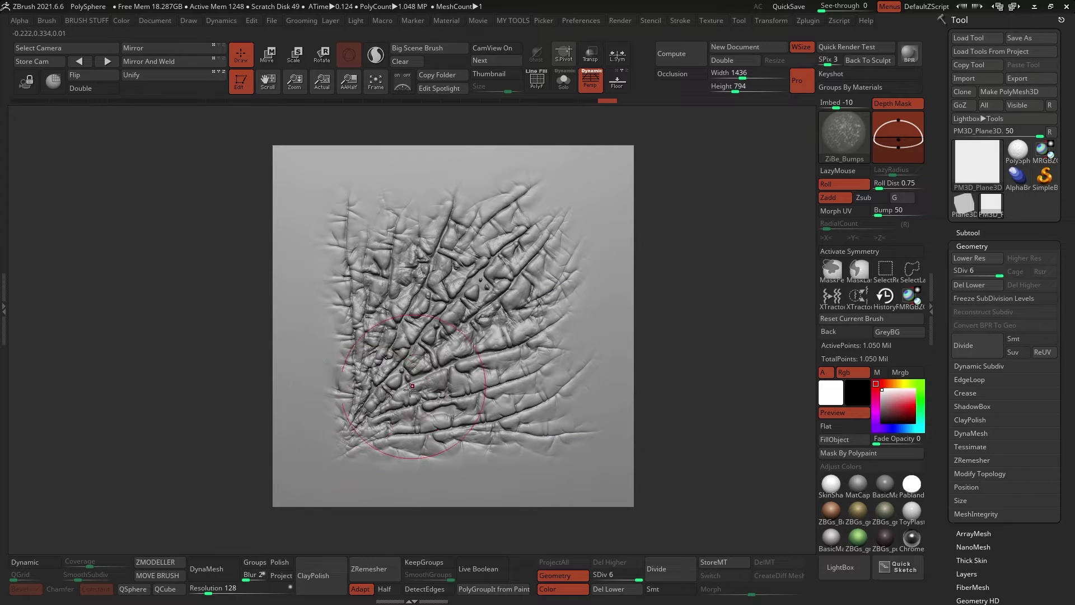
pyautogui.moveTo(410, 389)
pyautogui.mouseDown()
pyautogui.moveTo(412, 252)
pyautogui.moveTo(400, 185)
pyautogui.mouseUp()
pyautogui.moveTo(408, 224); pyautogui.dragTo(430, 199)
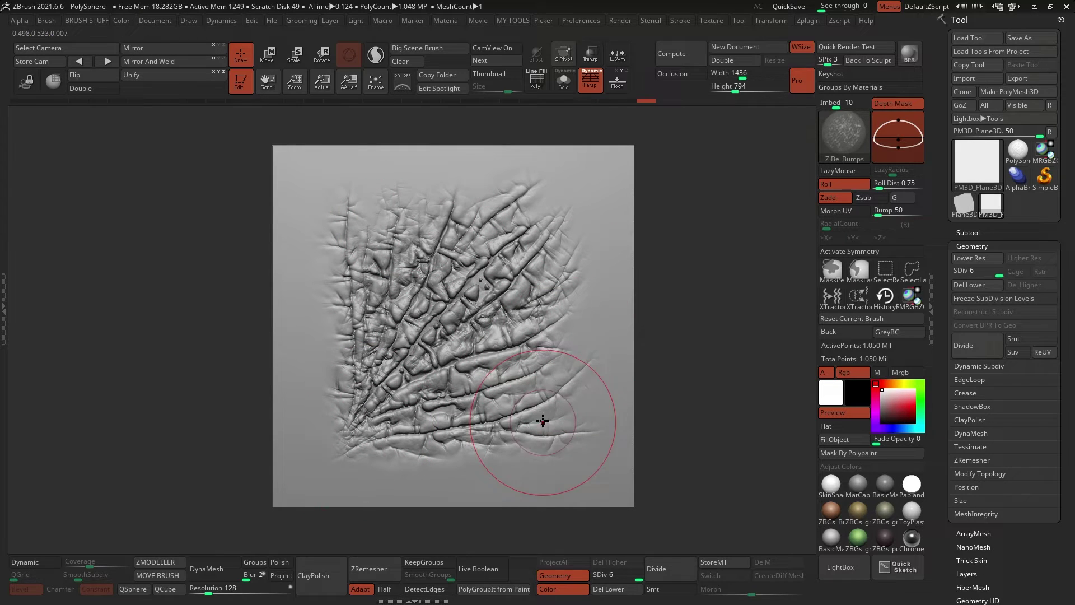
# Step: Assign SmoothPeaks as the smoothing brush and skip its note until the next restart
pyautogui.click(830, 134)
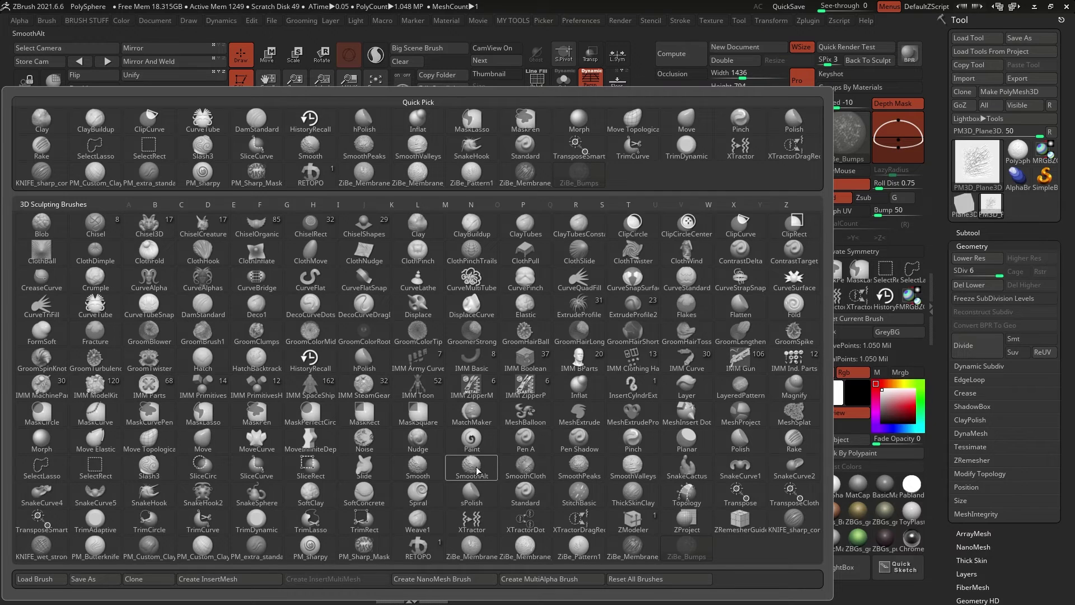
pyautogui.click(579, 475)
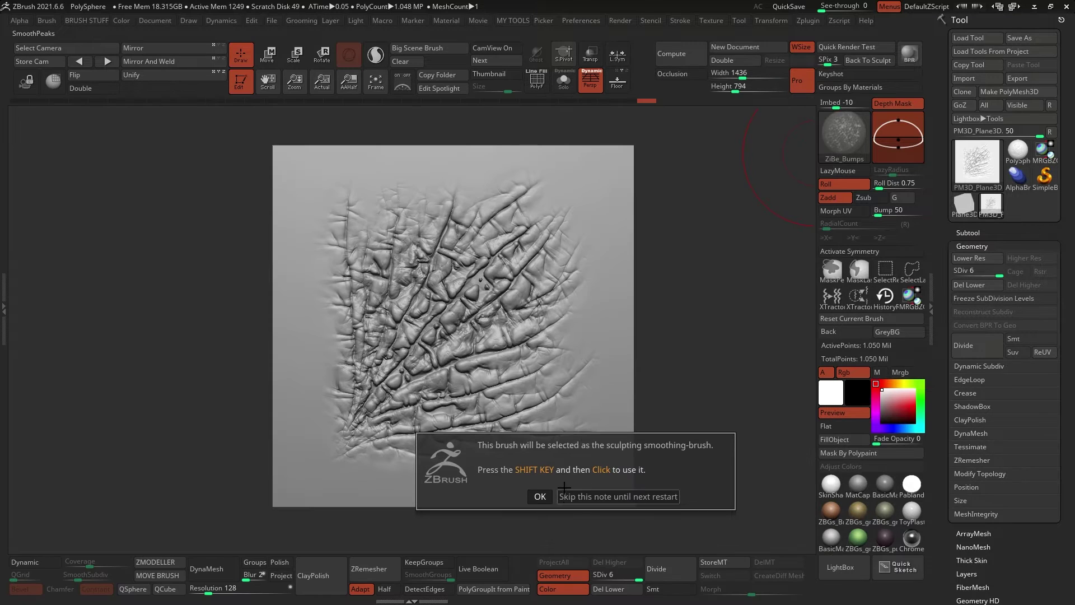
pyautogui.click(599, 497)
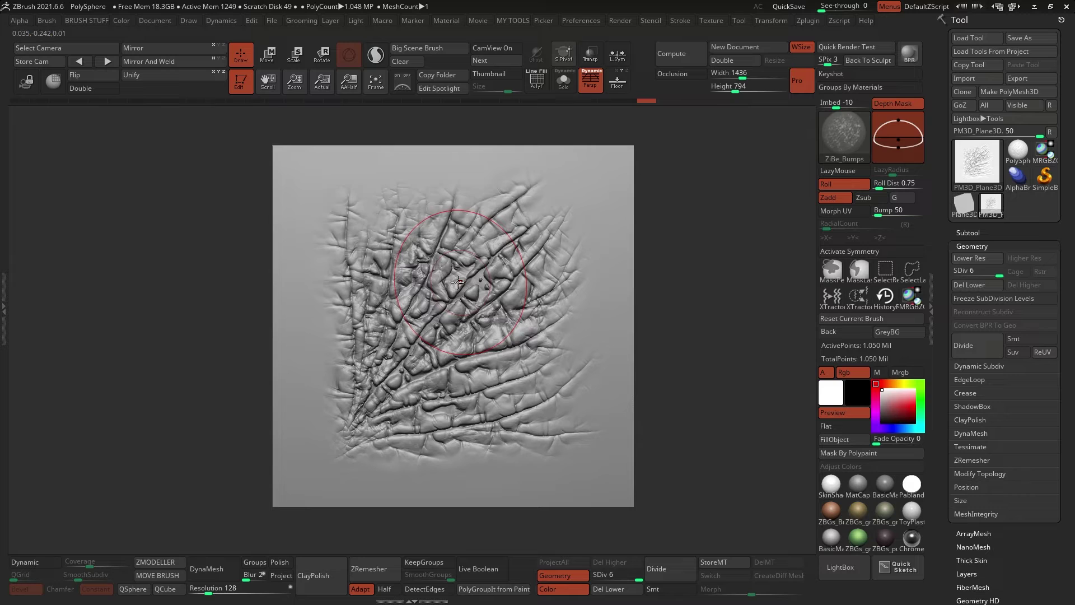
# Step: Soften the wrinkle ridges across the middle and lower part of the plane with SmoothPeaks
pyautogui.keyDown('shift'); pyautogui.moveTo(418, 254); pyautogui.dragTo(414, 260); pyautogui.keyUp('shift')
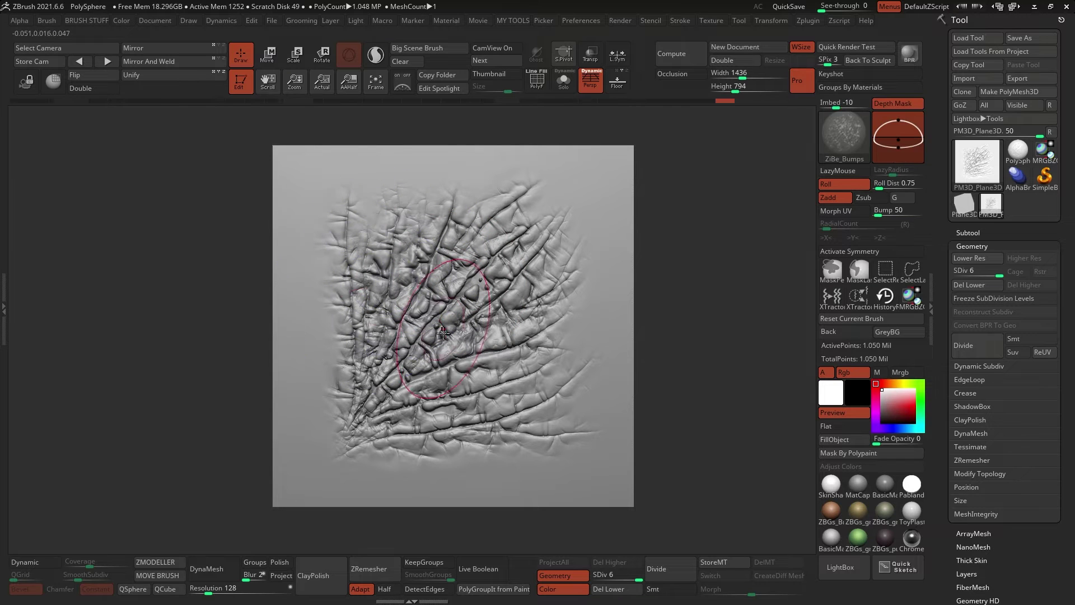
pyautogui.moveTo(391, 351)
pyautogui.keyDown('shift'); pyautogui.mouseDown()
pyautogui.moveTo(367, 349)
pyautogui.moveTo(354, 434)
pyautogui.mouseUp(); pyautogui.keyUp('shift')
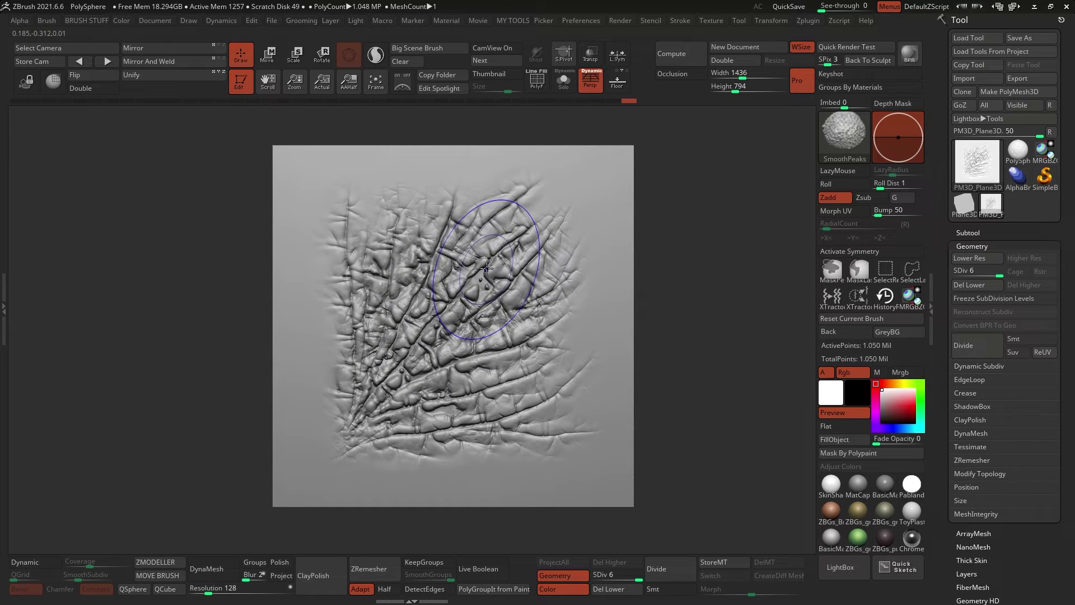
pyautogui.keyDown('shift'); pyautogui.moveTo(460, 311); pyautogui.dragTo(448, 306); pyautogui.keyUp('shift')
pyautogui.keyDown('shift'); pyautogui.moveTo(435, 367); pyautogui.dragTo(476, 331); pyautogui.keyUp('shift')
pyautogui.moveTo(496, 314)
pyautogui.keyDown('shift'); pyautogui.mouseDown()
pyautogui.moveTo(574, 297)
pyautogui.moveTo(559, 258)
pyautogui.moveTo(528, 231)
pyautogui.moveTo(520, 254)
pyautogui.mouseUp(); pyautogui.keyUp('shift')
pyautogui.moveTo(532, 410)
pyautogui.keyDown('shift'); pyautogui.mouseDown()
pyautogui.moveTo(494, 432)
pyautogui.moveTo(373, 443)
pyautogui.mouseUp(); pyautogui.keyUp('shift')
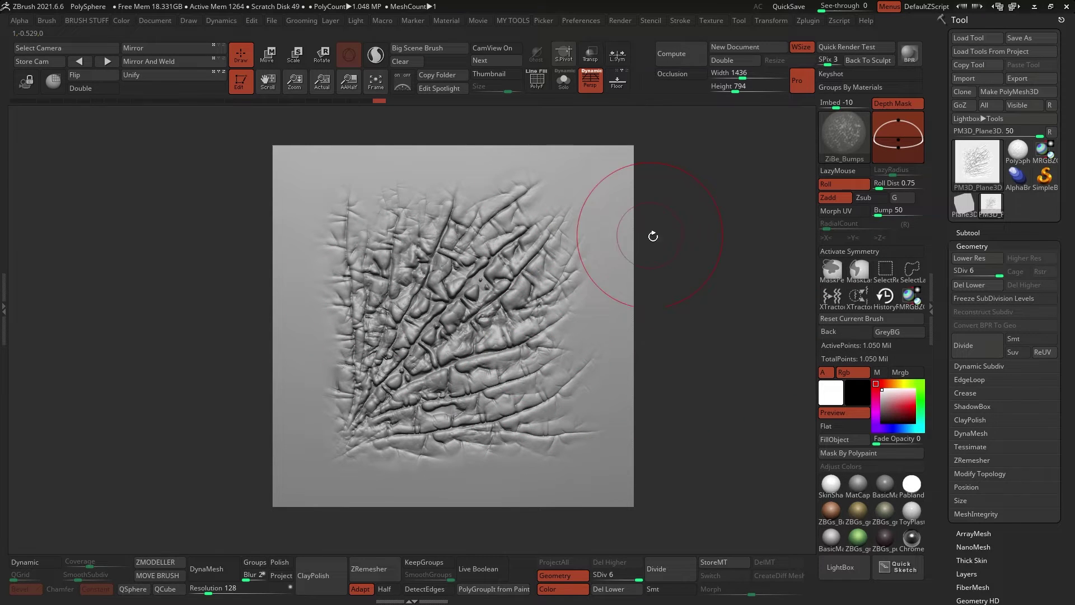
# Step: Turn off perspective, reduce the brush's Draw Size and square the plane to the view
pyautogui.moveTo(687, 283); pyautogui.dragTo(694, 308)
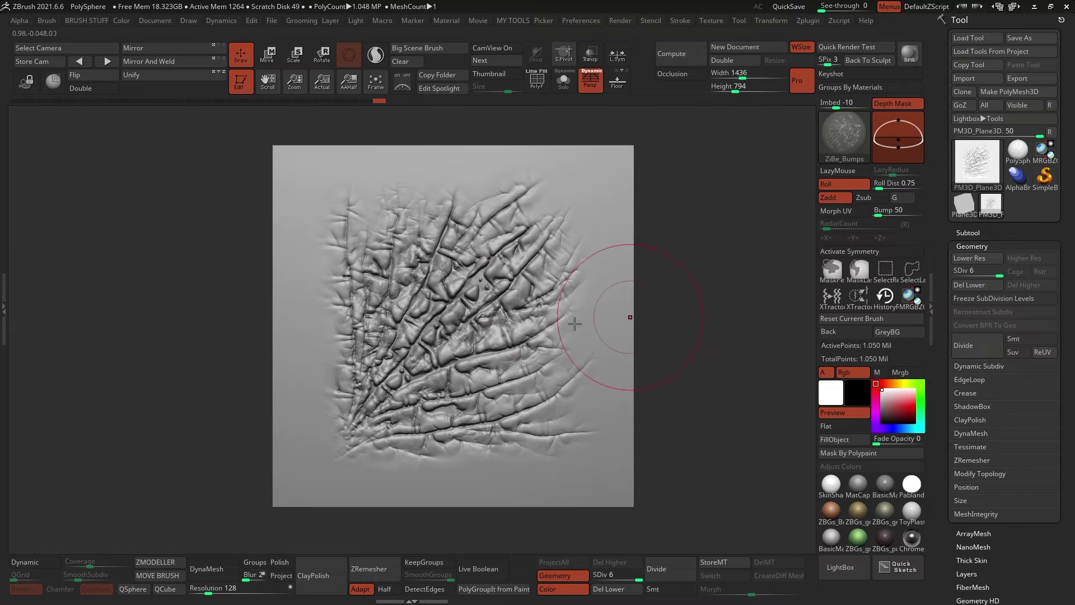
pyautogui.click(594, 85)
pyautogui.moveTo(683, 231)
pyautogui.mouseDown()
pyautogui.moveTo(682, 294)
pyautogui.moveTo(614, 290)
pyautogui.moveTo(673, 291)
pyautogui.mouseUp()
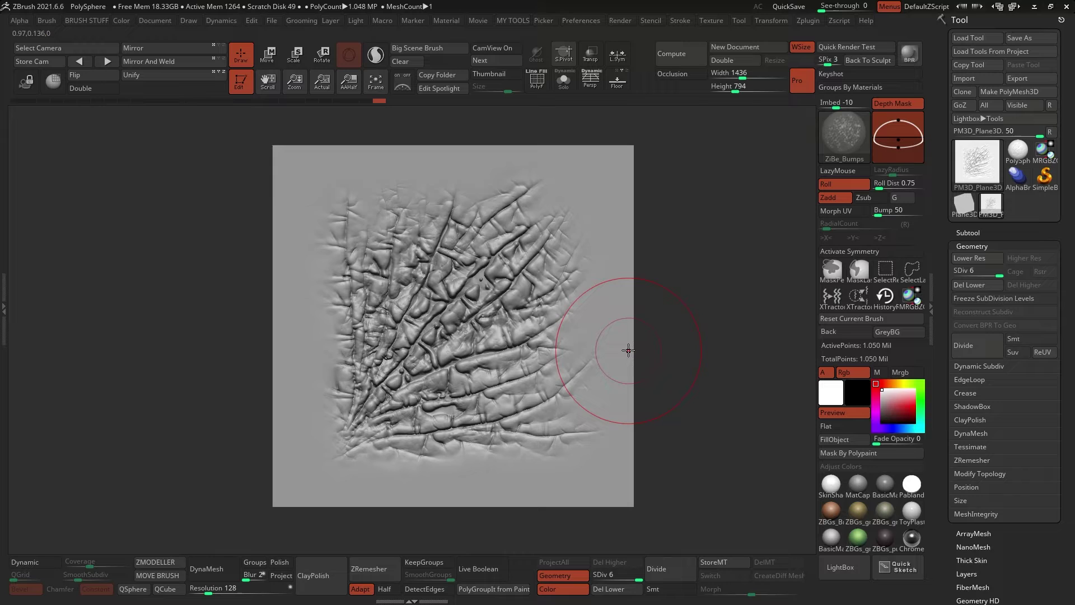
pyautogui.moveTo(661, 331); pyautogui.dragTo(681, 334)
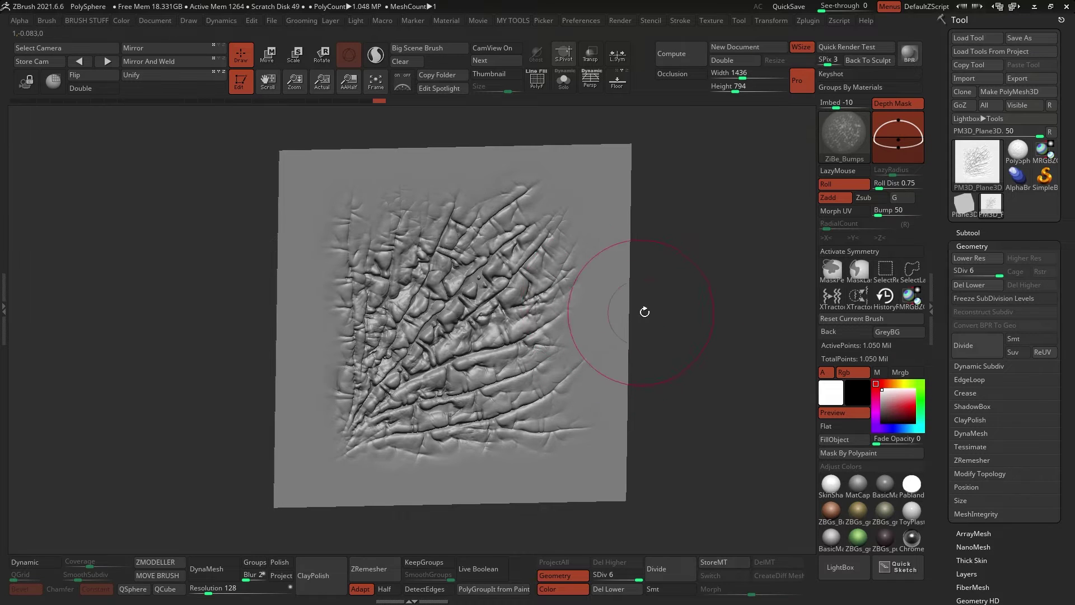
pyautogui.press('space')
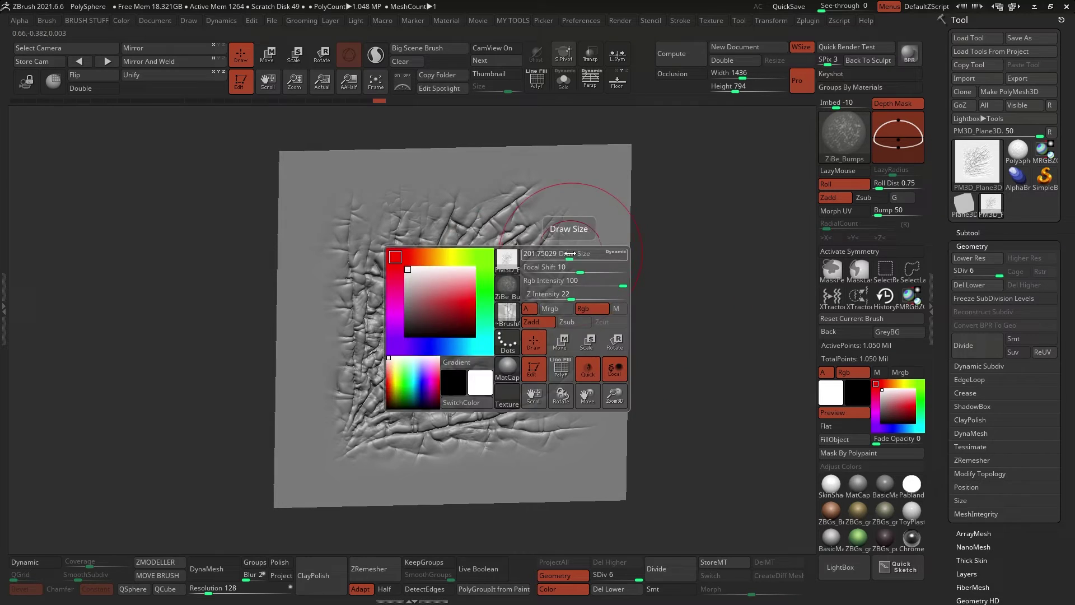
pyautogui.moveTo(568, 254); pyautogui.dragTo(550, 253)
pyautogui.moveTo(661, 341)
pyautogui.mouseDown()
pyautogui.moveTo(678, 331)
pyautogui.moveTo(687, 351)
pyautogui.moveTo(675, 343)
pyautogui.mouseUp()
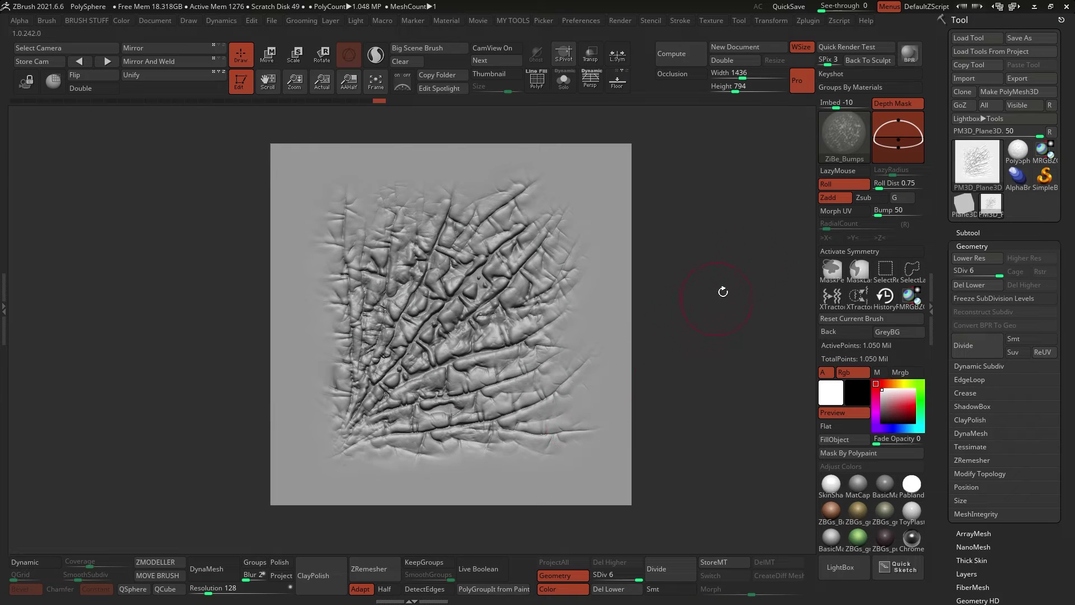
# Step: Select the Standard brush and clone it as the base for a new brush
pyautogui.click(843, 138)
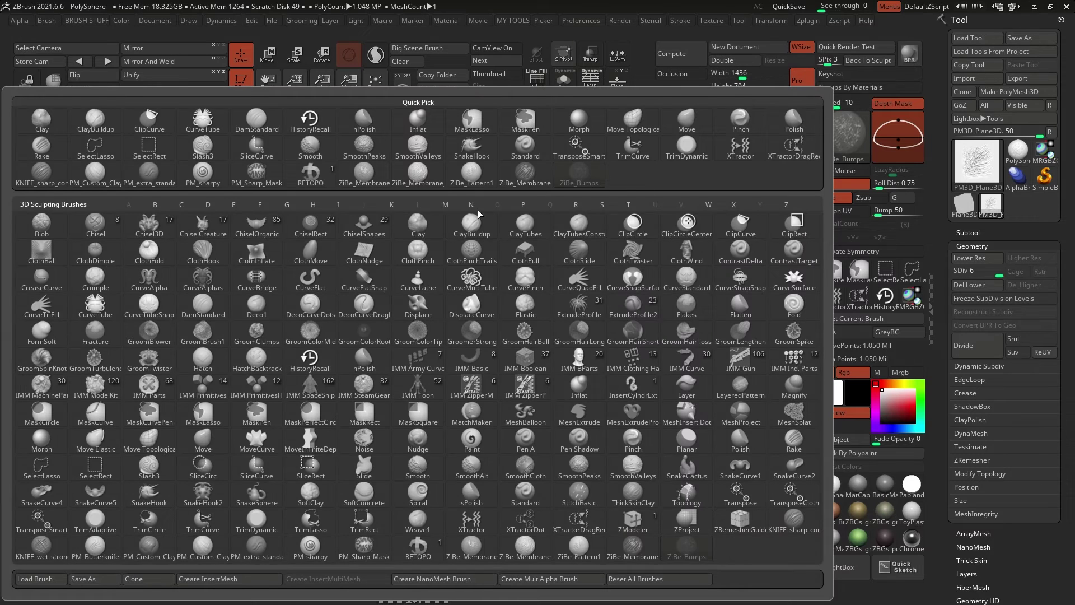
pyautogui.click(603, 206)
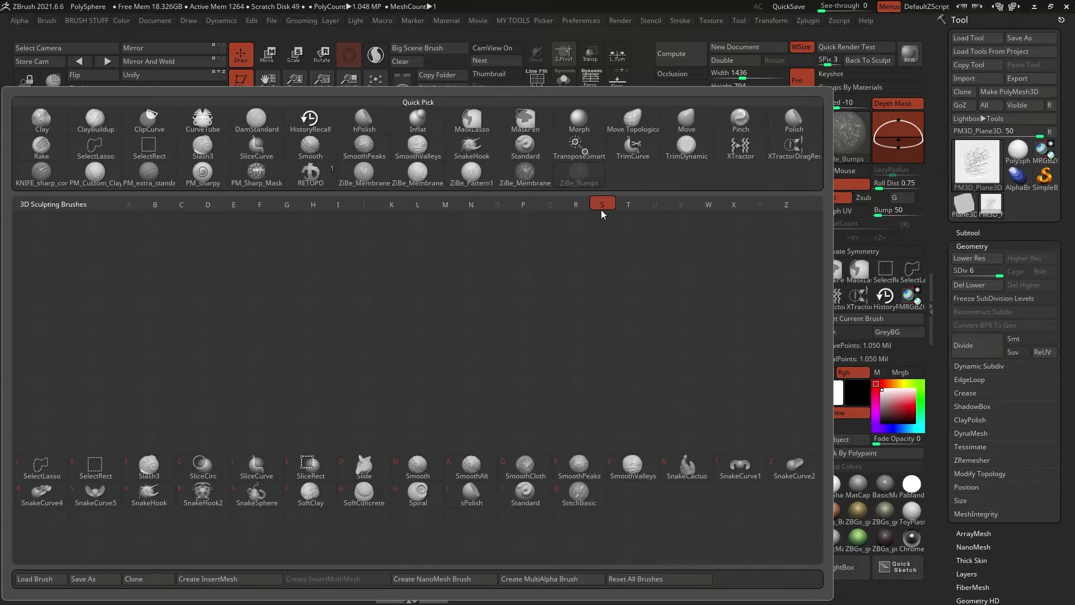
pyautogui.click(527, 493)
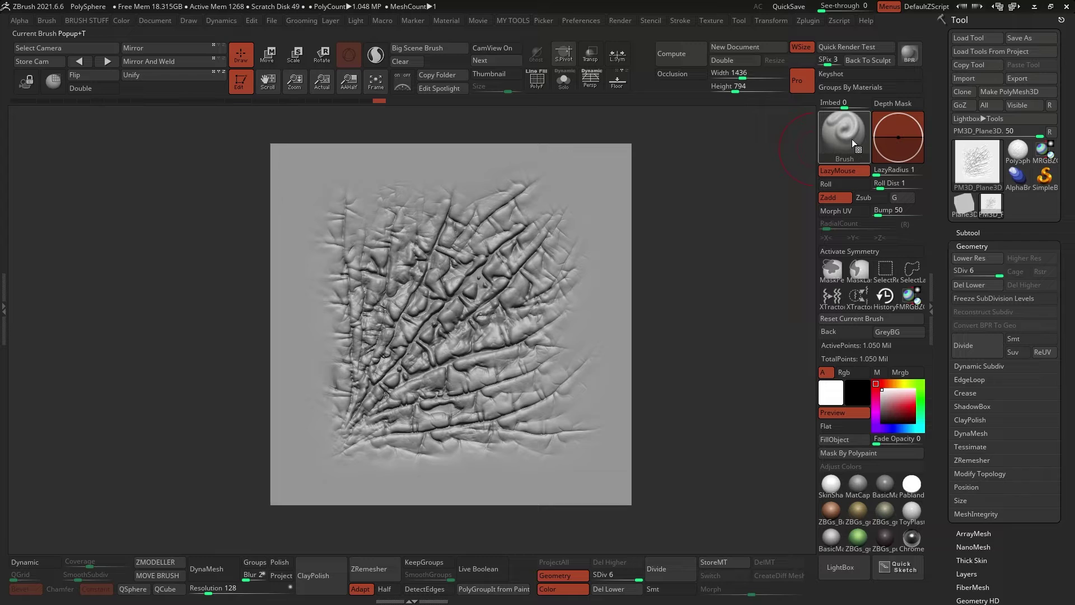
pyautogui.click(46, 21)
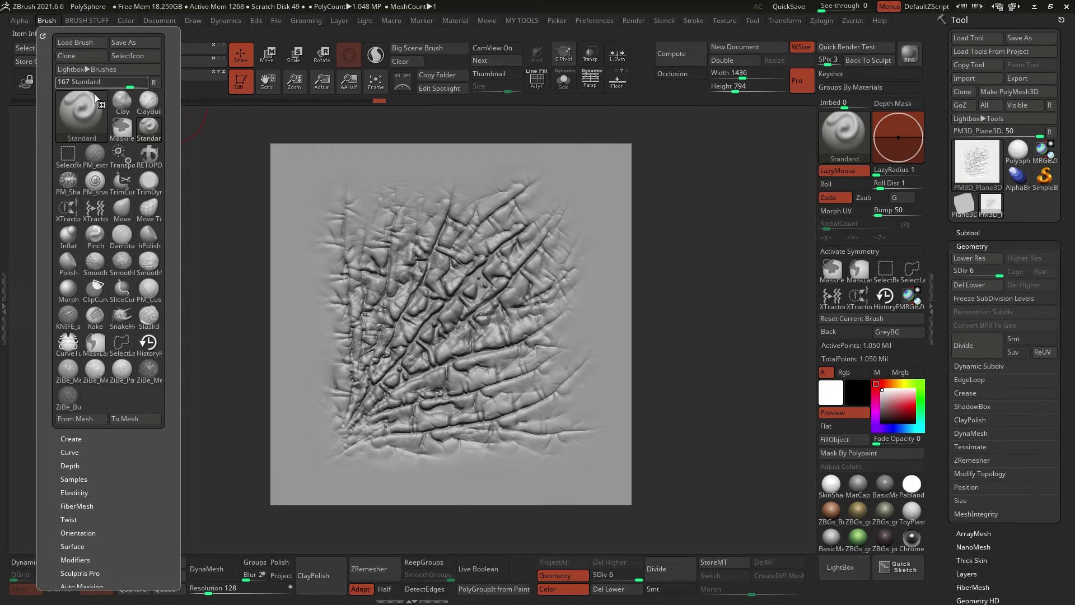
pyautogui.click(90, 57)
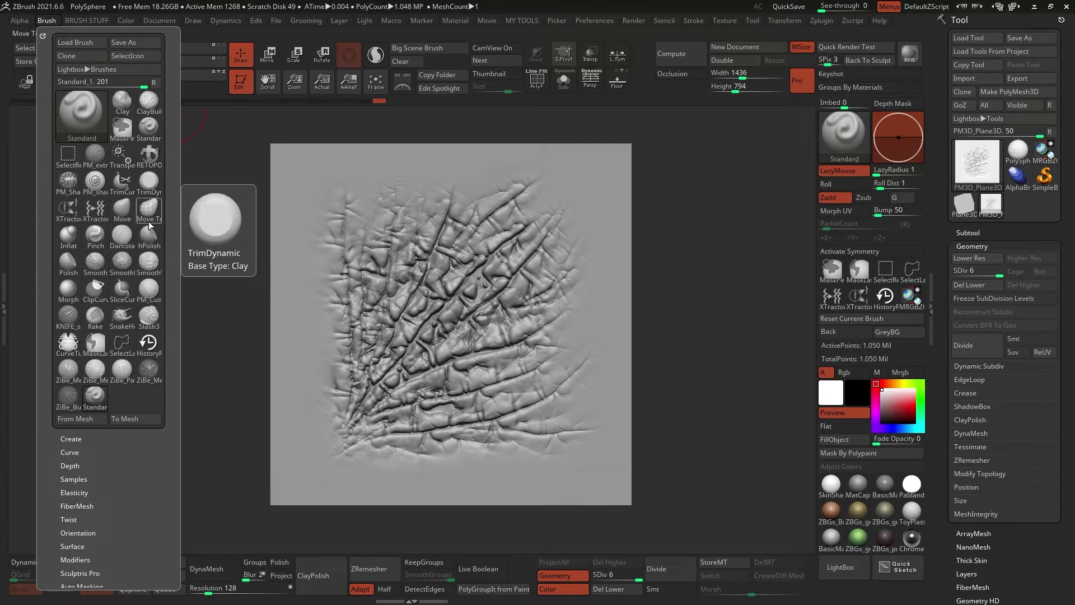
pyautogui.moveTo(105, 405)
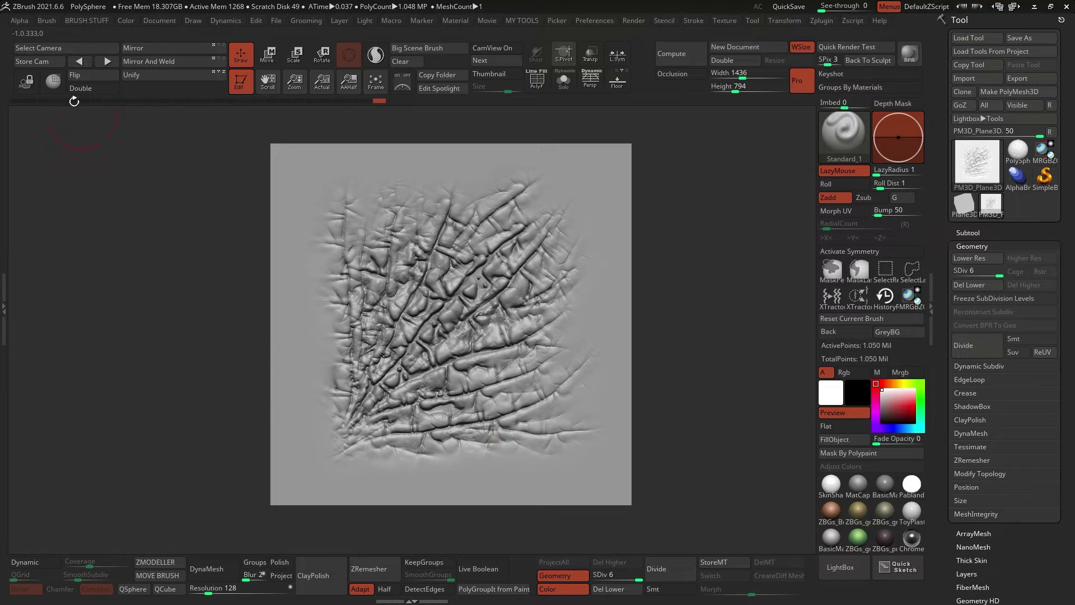
# Step: Open the empty side tray and dock the Alpha palette in it
pyautogui.click(6, 118)
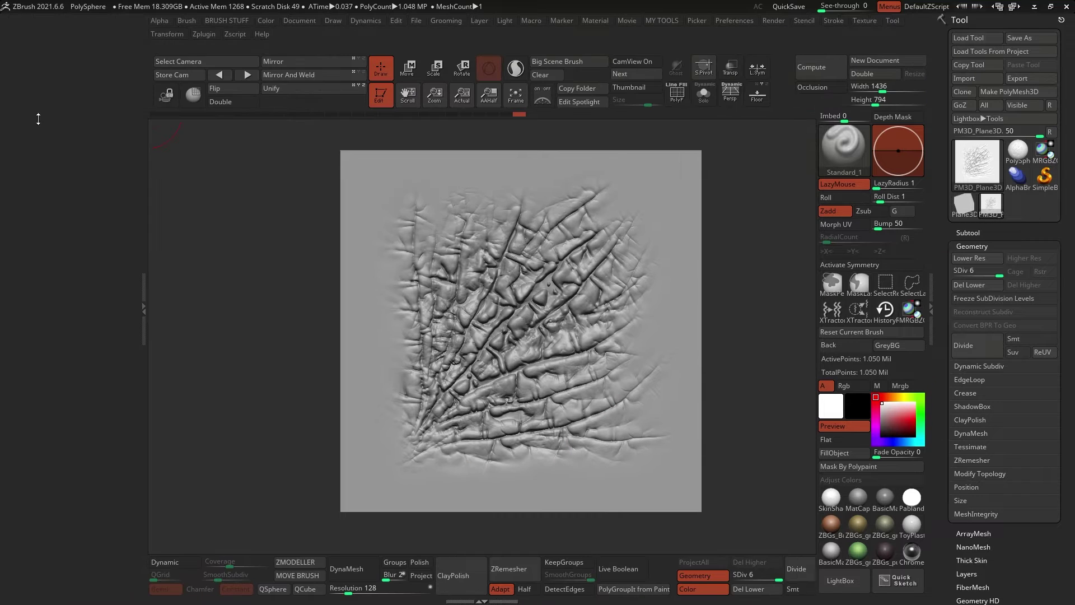
pyautogui.click(165, 22)
pyautogui.moveTo(154, 34); pyautogui.dragTo(84, 123)
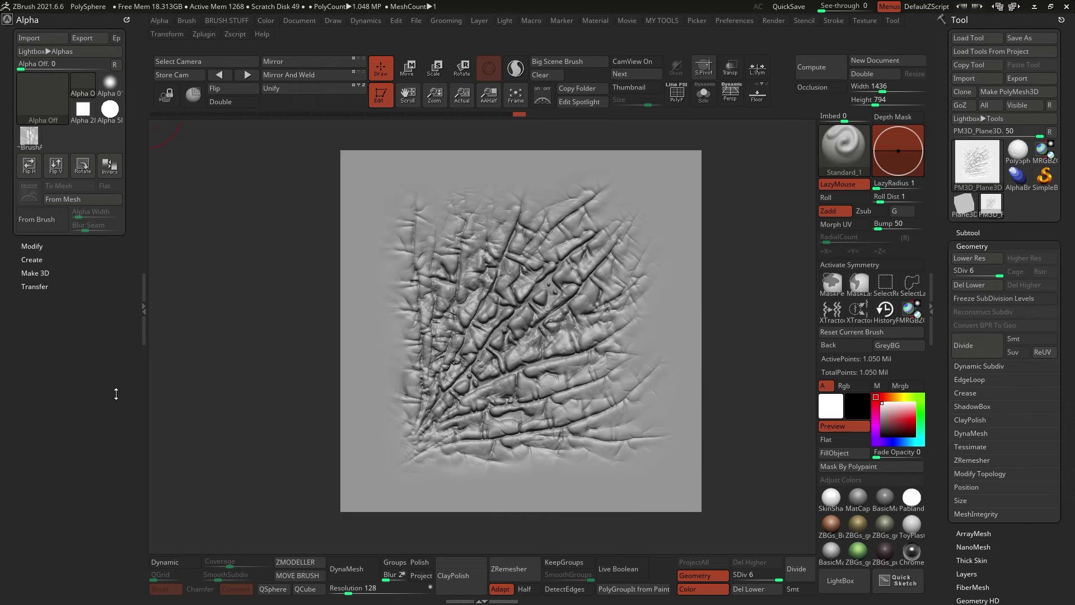
# Step: Start a new alpha from the wrinkle plane's mesh and square and centre the plane in the alpha preview
pyautogui.click(89, 204)
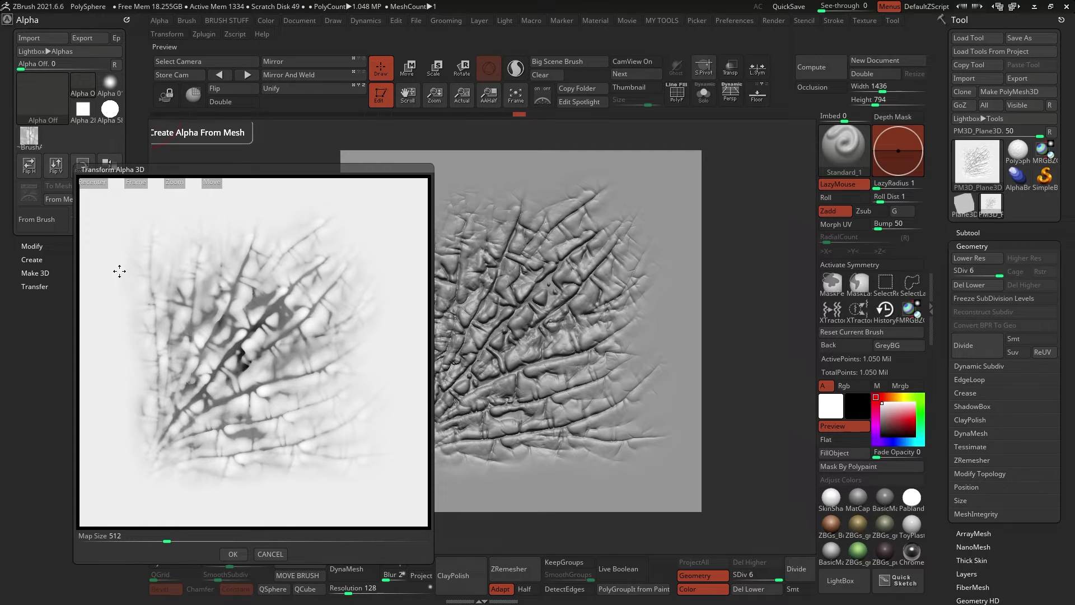
pyautogui.moveTo(285, 355); pyautogui.dragTo(373, 379)
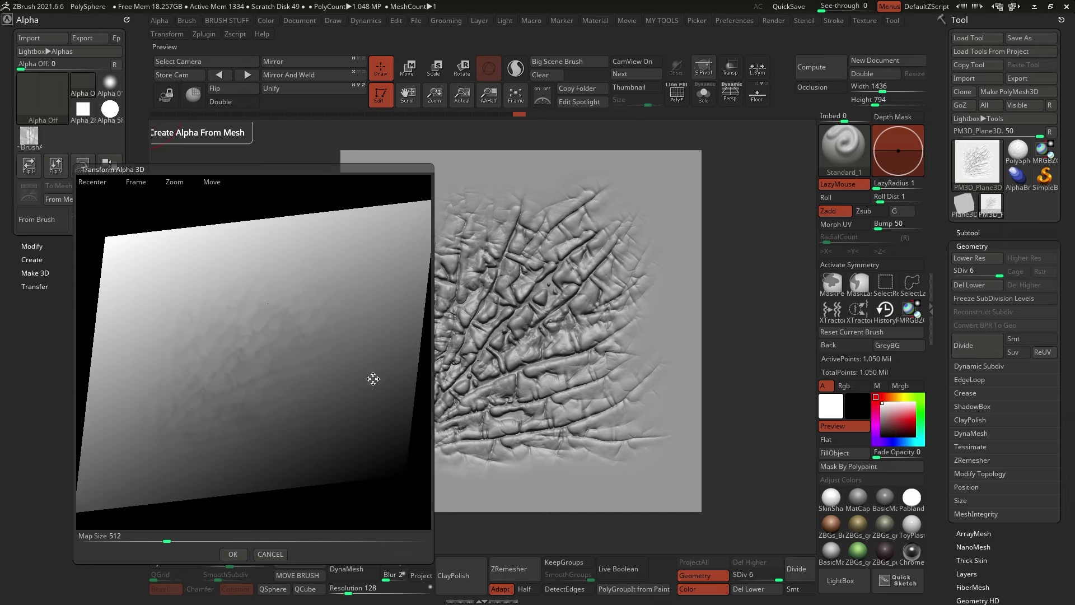
pyautogui.moveTo(318, 341); pyautogui.dragTo(308, 381)
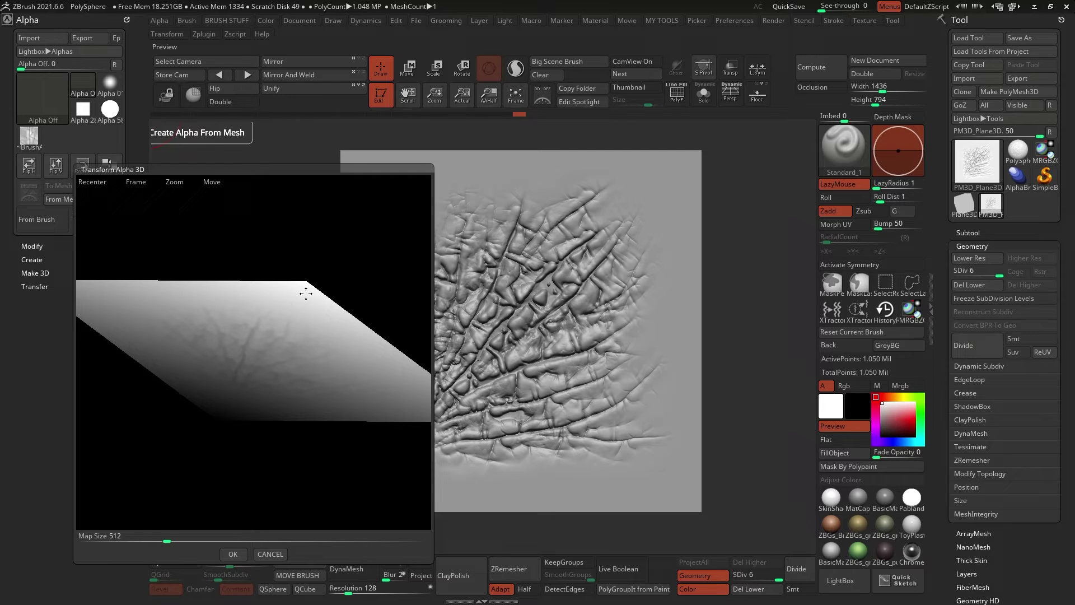
pyautogui.moveTo(247, 287); pyautogui.dragTo(257, 282)
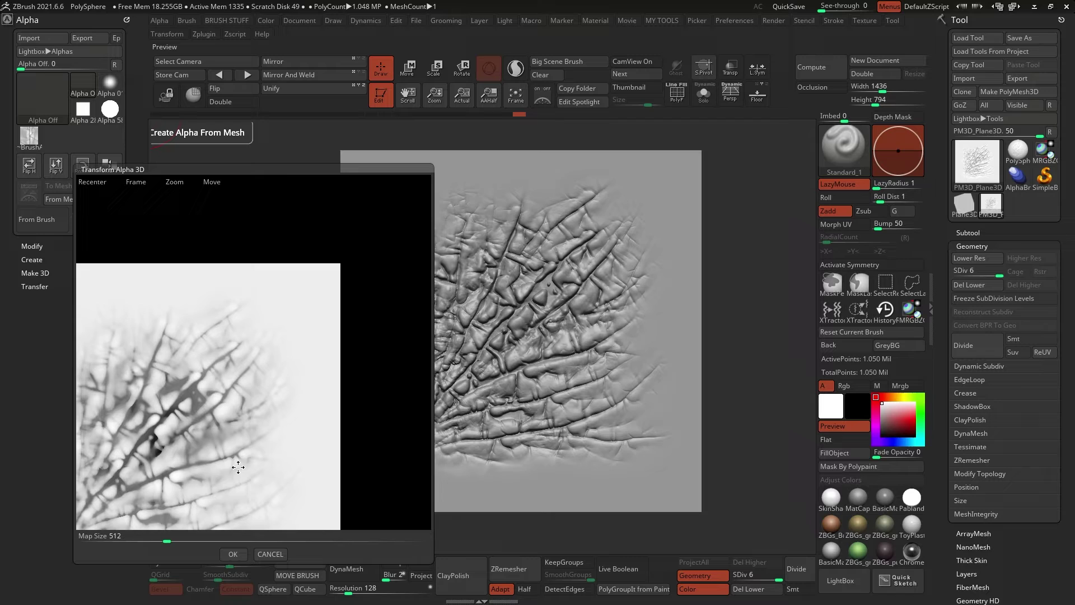
pyautogui.moveTo(237, 392)
pyautogui.keyDown('alt'); pyautogui.mouseDown()
pyautogui.moveTo(288, 342)
pyautogui.moveTo(232, 383)
pyautogui.mouseUp(); pyautogui.keyUp('alt')
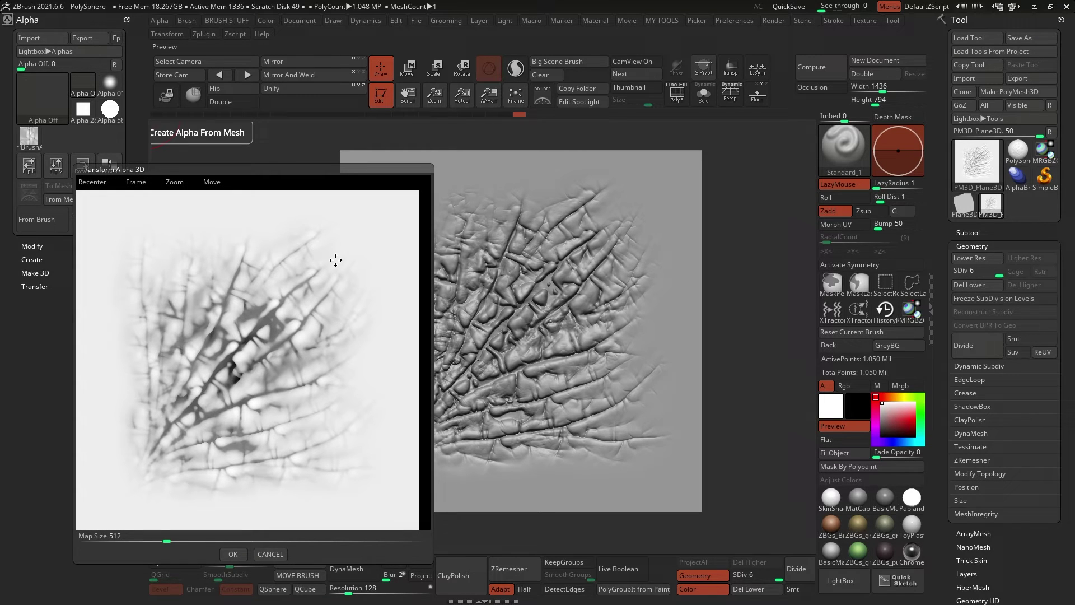
pyautogui.moveTo(335, 379); pyautogui.dragTo(321, 344)
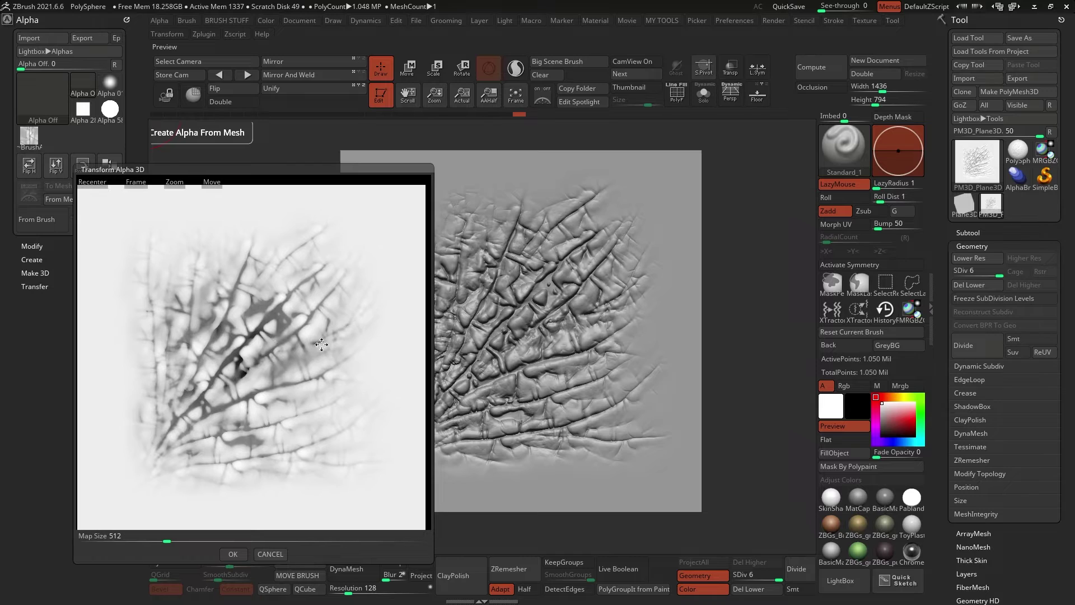
pyautogui.moveTo(415, 223); pyautogui.dragTo(413, 195)
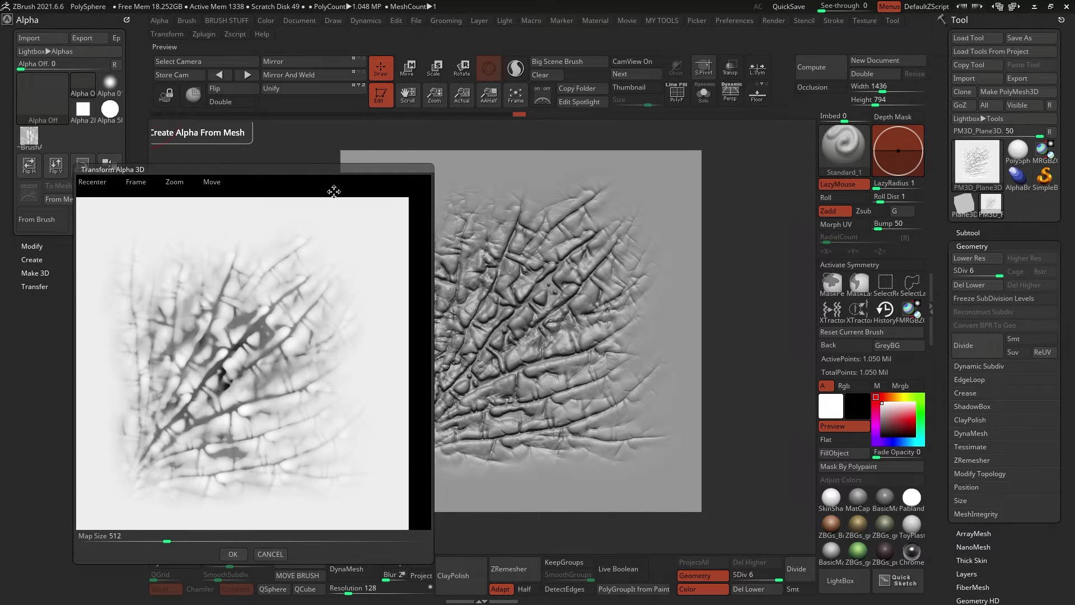
pyautogui.moveTo(377, 385)
pyautogui.mouseDown()
pyautogui.moveTo(352, 336)
pyautogui.moveTo(185, 259)
pyautogui.mouseUp()
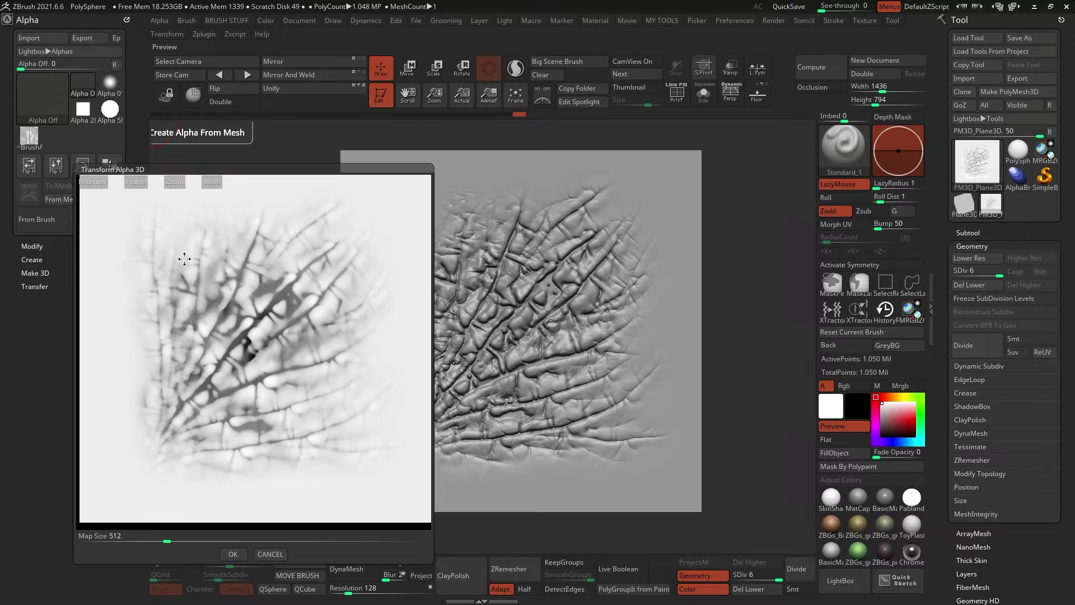
# Step: Frame the plane to fill the alpha preview, set Map Size to 2048 and create the alpha
pyautogui.click(132, 182)
pyautogui.moveTo(330, 351); pyautogui.dragTo(361, 362)
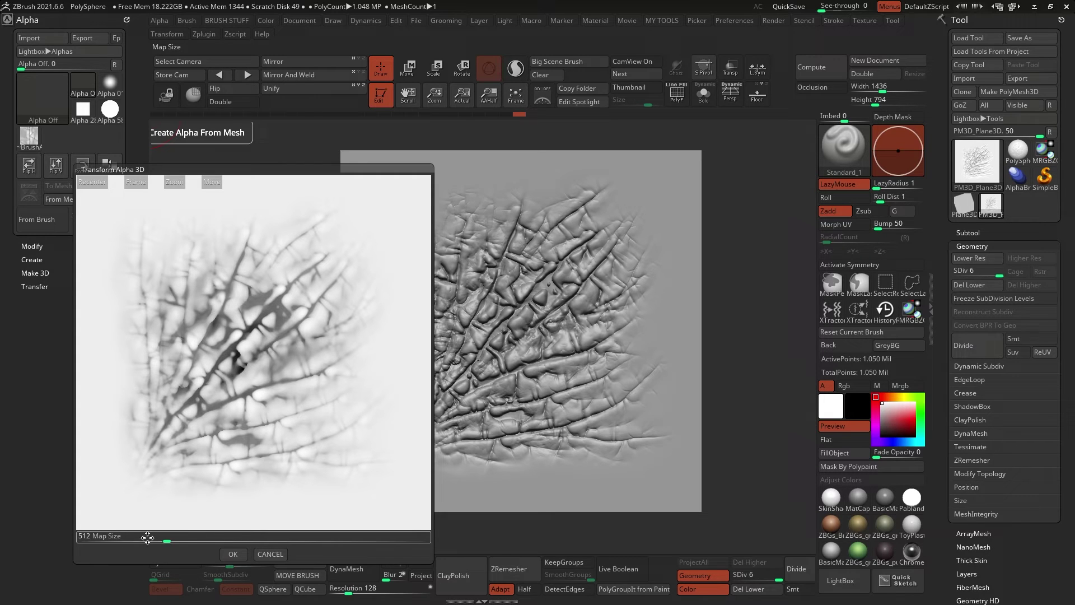
pyautogui.moveTo(147, 537); pyautogui.dragTo(200, 545)
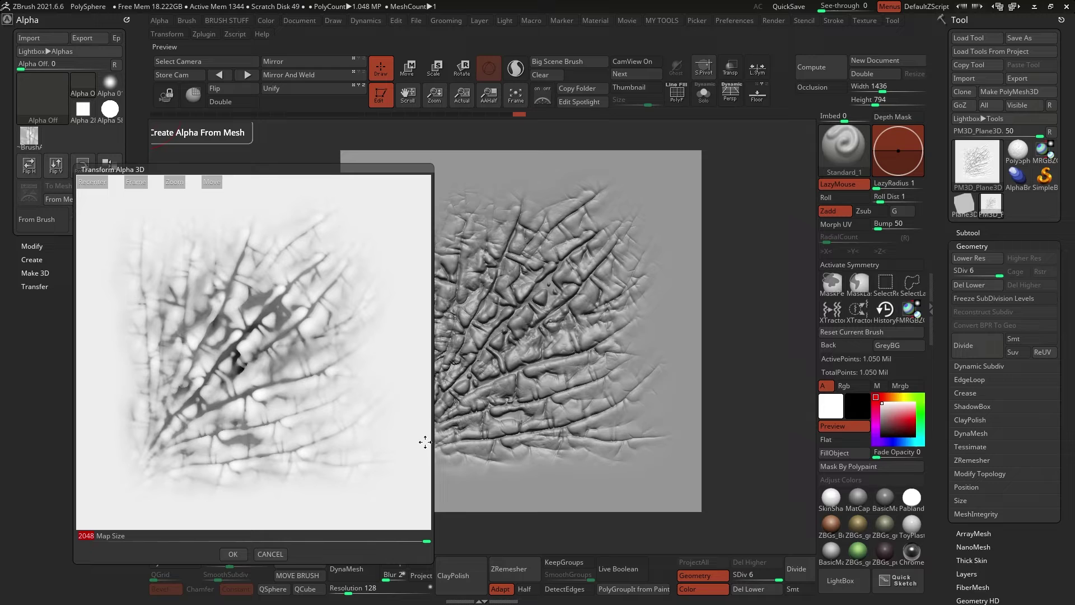
pyautogui.click(234, 555)
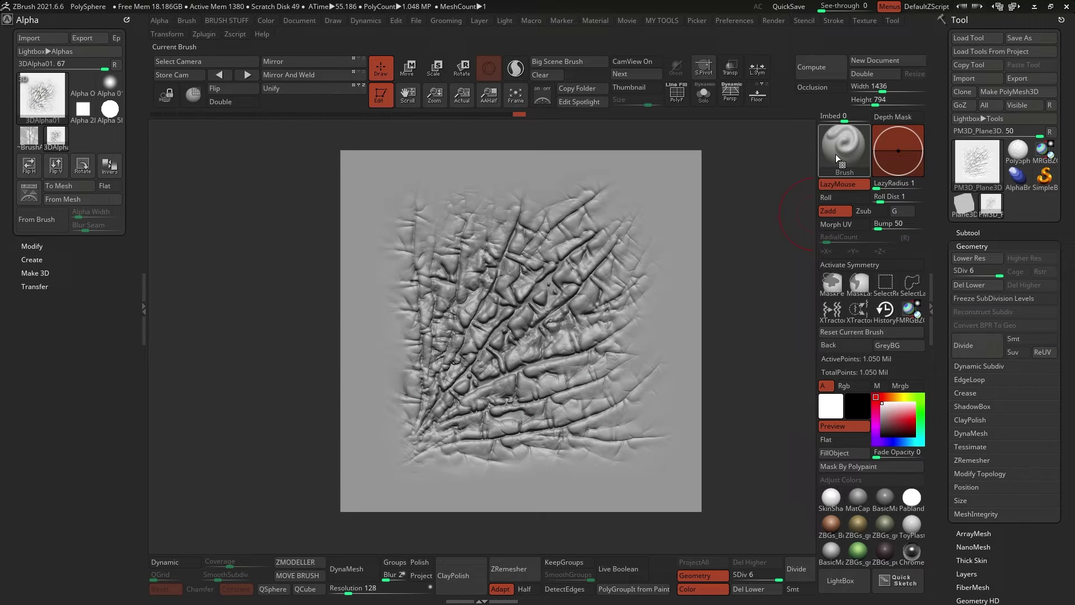
# Step: Switch to the PolySphere tool and undo the wrinkle sculpting on it
pyautogui.keyDown('alt'); pyautogui.moveTo(632, 271); pyautogui.dragTo(607, 275, button='right'); pyautogui.keyUp('alt')
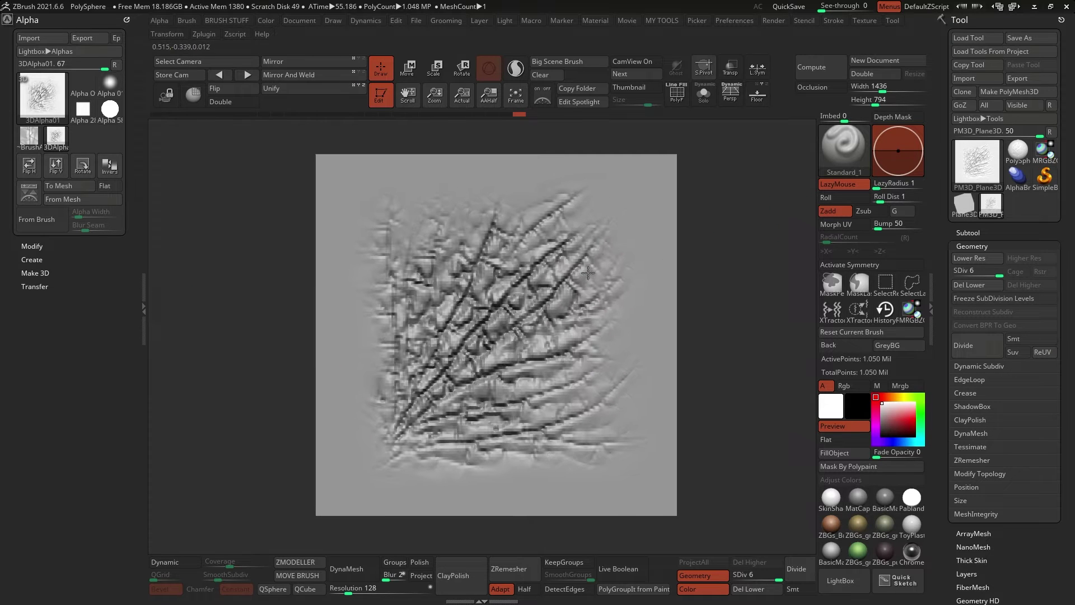
pyautogui.click(1018, 160)
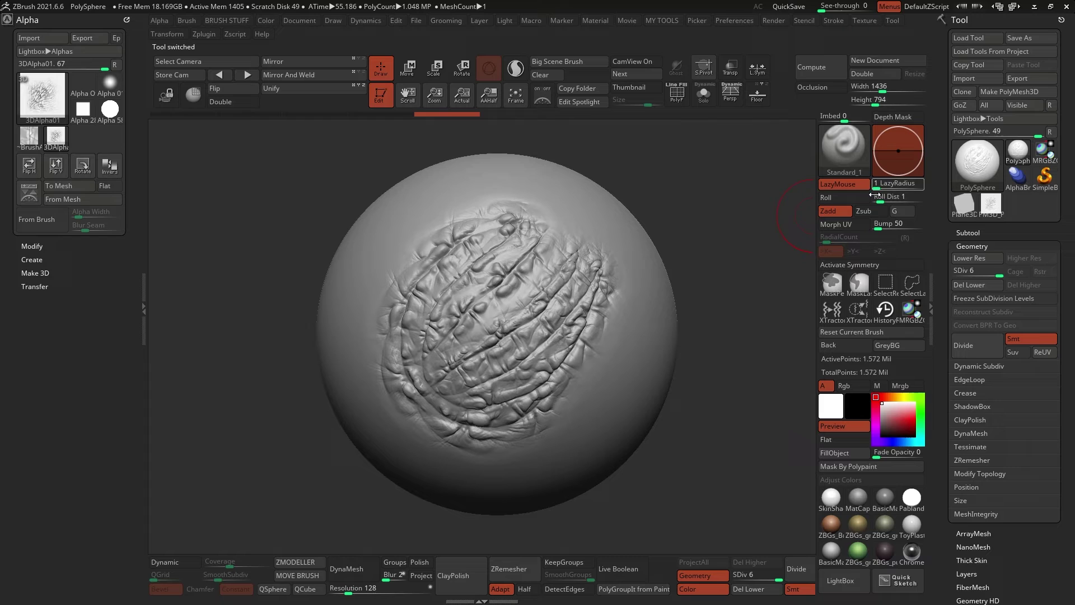
pyautogui.hotkey('ctrl', 'z')
# Step: Try painting the wrinkle alpha across the sphere with the Dots stroke, then undo the test strokes
pyautogui.keyDown('alt'); pyautogui.moveTo(574, 335); pyautogui.dragTo(542, 330, button='right'); pyautogui.keyUp('alt')
pyautogui.moveTo(514, 219)
pyautogui.mouseDown()
pyautogui.moveTo(367, 331)
pyautogui.moveTo(516, 274)
pyautogui.moveTo(591, 286)
pyautogui.moveTo(505, 312)
pyautogui.mouseUp()
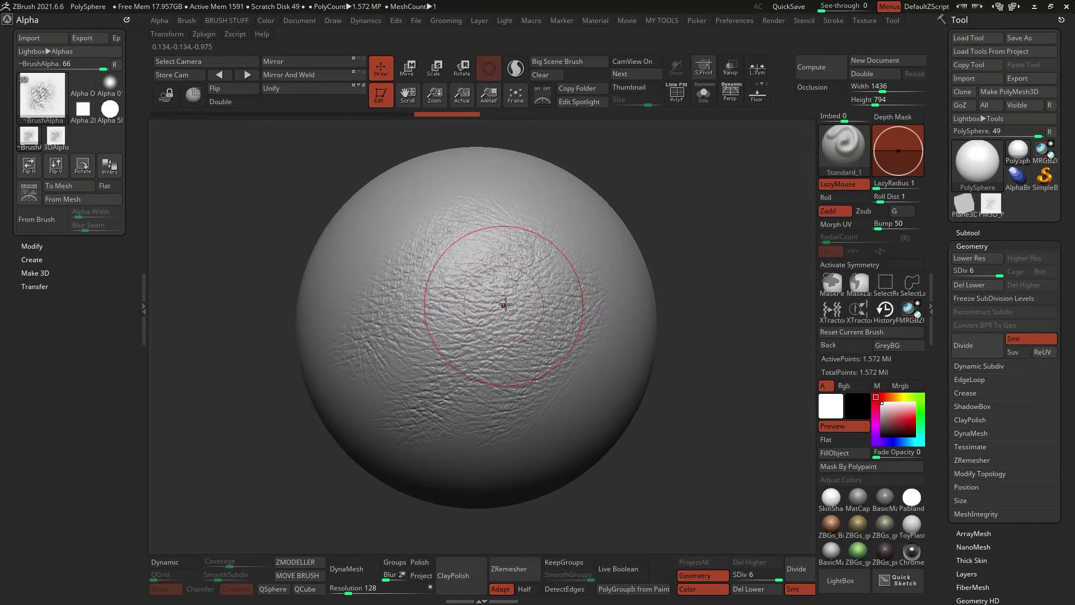
pyautogui.moveTo(515, 265)
pyautogui.mouseDown()
pyautogui.moveTo(501, 389)
pyautogui.moveTo(495, 369)
pyautogui.mouseUp()
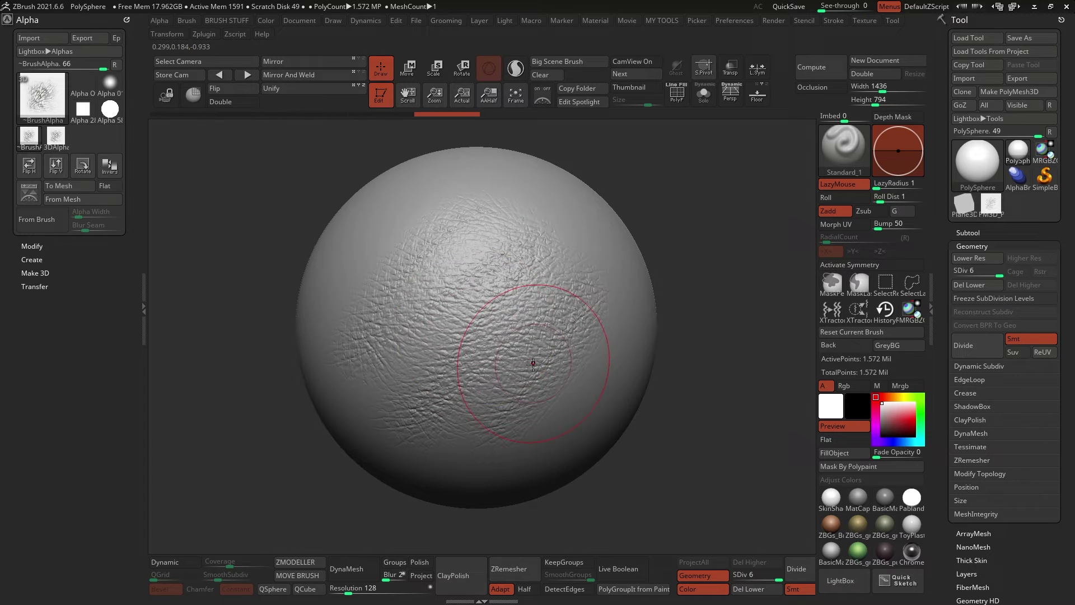
pyautogui.moveTo(462, 342)
pyautogui.mouseDown()
pyautogui.moveTo(514, 319)
pyautogui.moveTo(456, 241)
pyautogui.moveTo(543, 293)
pyautogui.moveTo(530, 257)
pyautogui.moveTo(478, 226)
pyautogui.moveTo(522, 381)
pyautogui.moveTo(433, 332)
pyautogui.mouseUp()
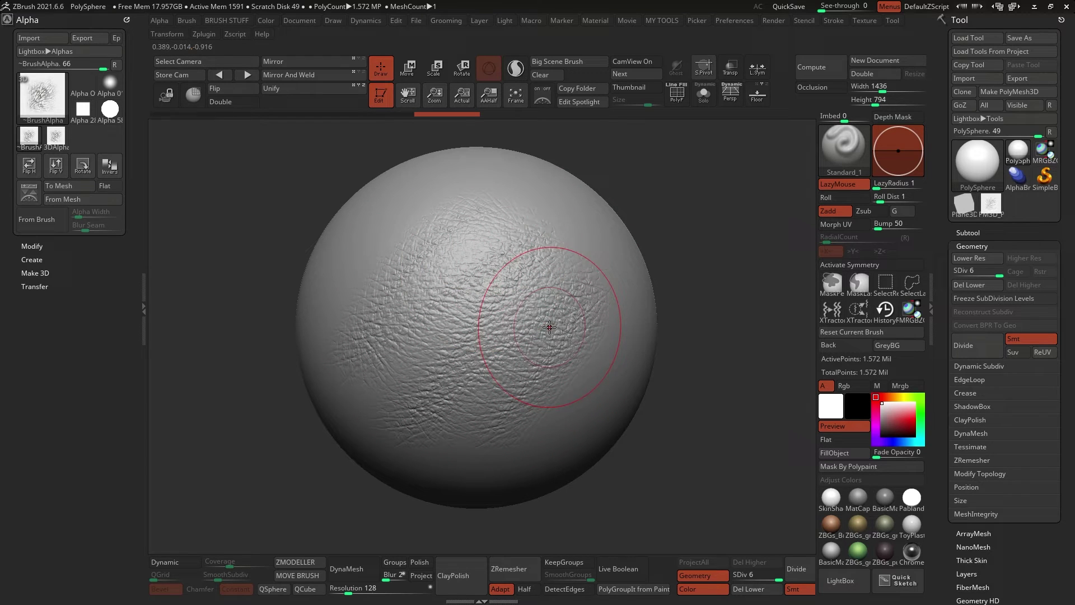
pyautogui.press('ctrl')
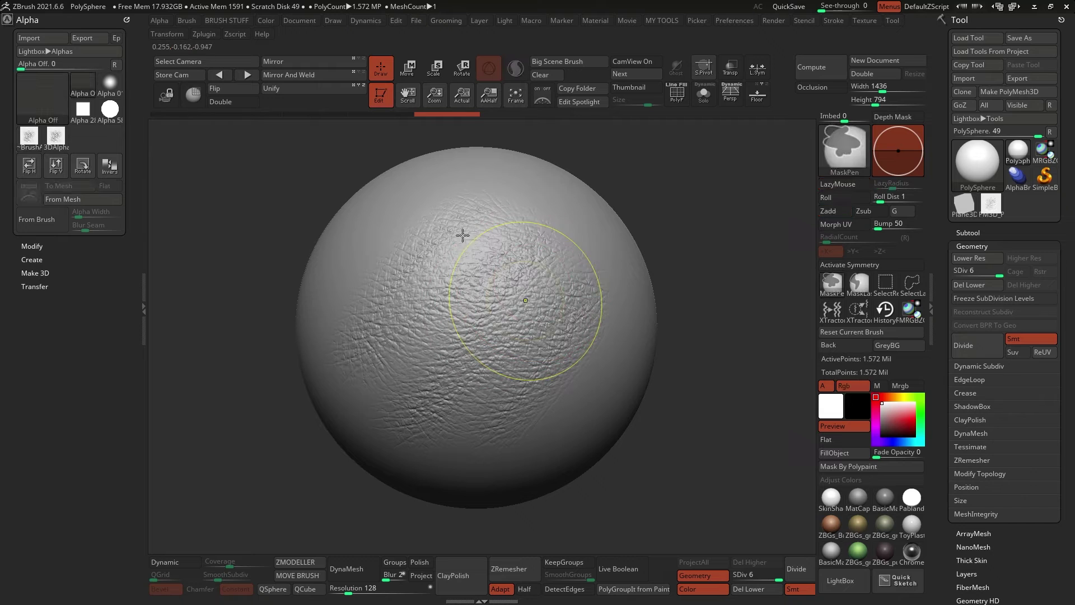
pyautogui.hotkey('ctrl', 'z')
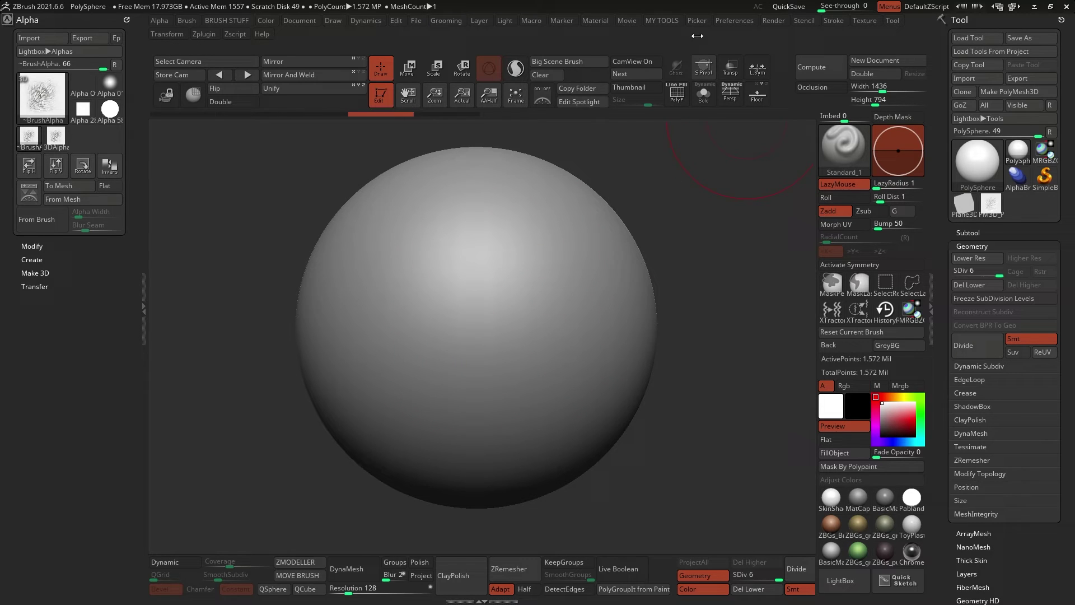
# Step: Dock the Stroke palette and set the brush's stroke type to DragRect, trying and undoing one wrinkle stamp
pyautogui.click(834, 21)
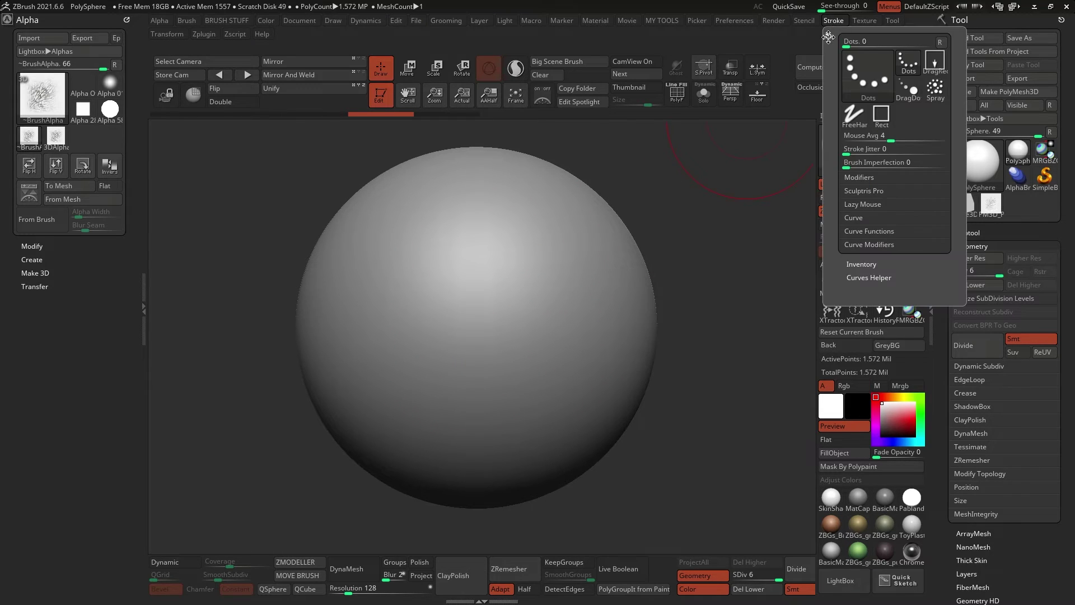
pyautogui.click(829, 34)
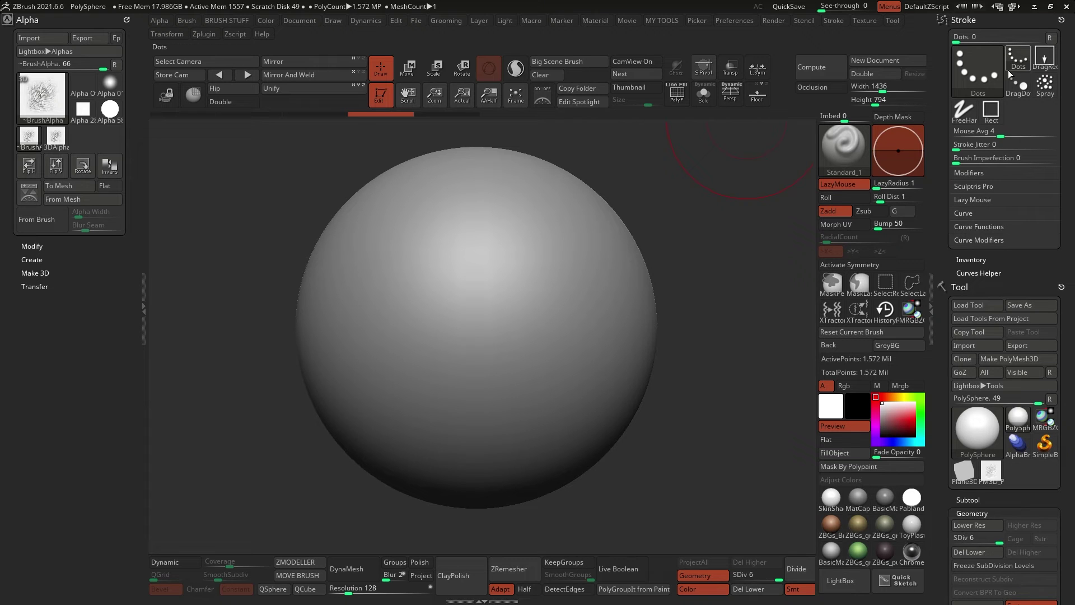
pyautogui.click(1045, 57)
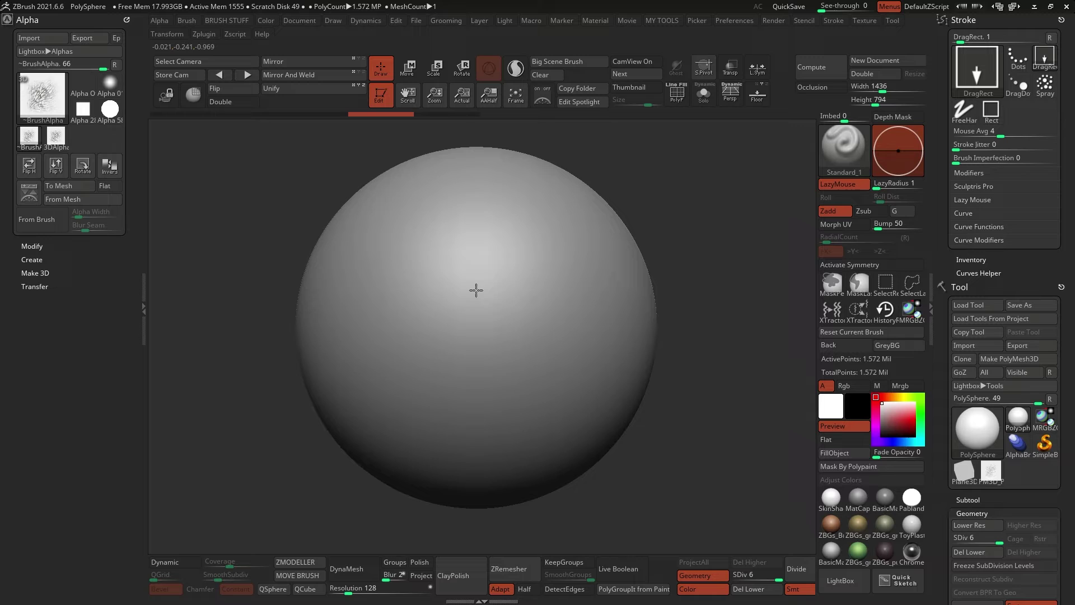
pyautogui.moveTo(526, 415); pyautogui.dragTo(540, 440)
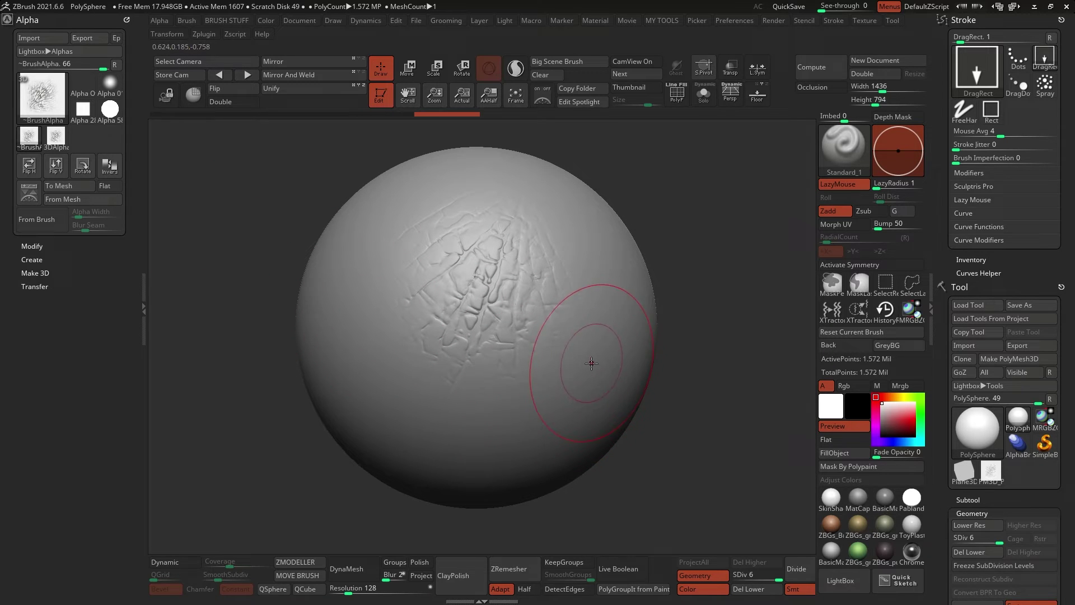
pyautogui.hotkey('ctrl', 'z')
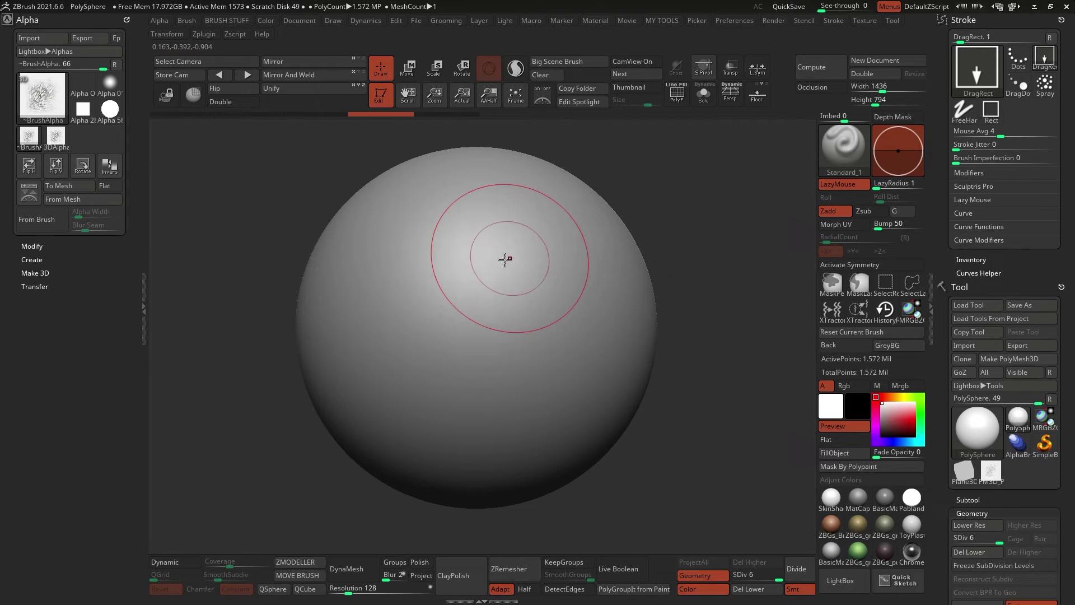
# Step: Set the brush's Z Intensity to 100, try a wrinkle stamp on the upper sphere and undo it
pyautogui.press('space')
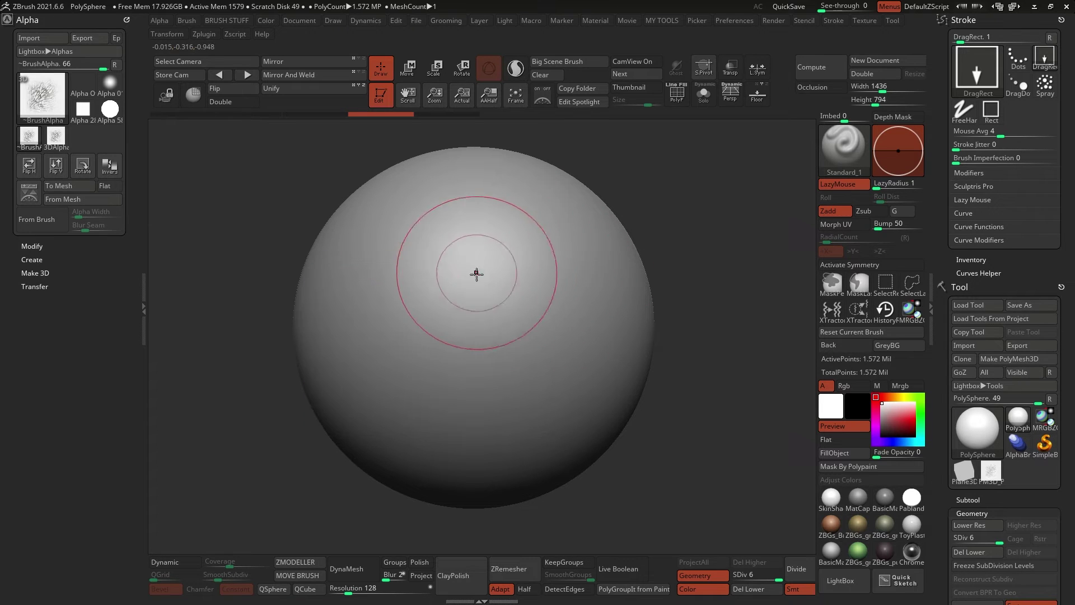
pyautogui.moveTo(529, 401); pyautogui.dragTo(534, 414)
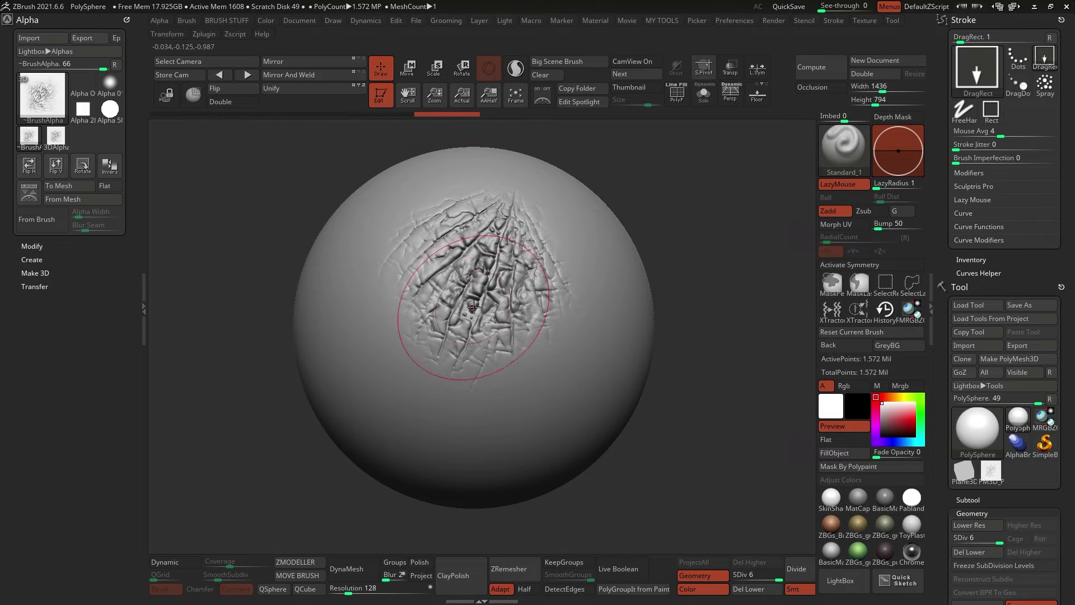
pyautogui.moveTo(620, 264)
pyautogui.mouseDown(button='right')
pyautogui.moveTo(599, 276)
pyautogui.moveTo(563, 267)
pyautogui.mouseUp(button='right')
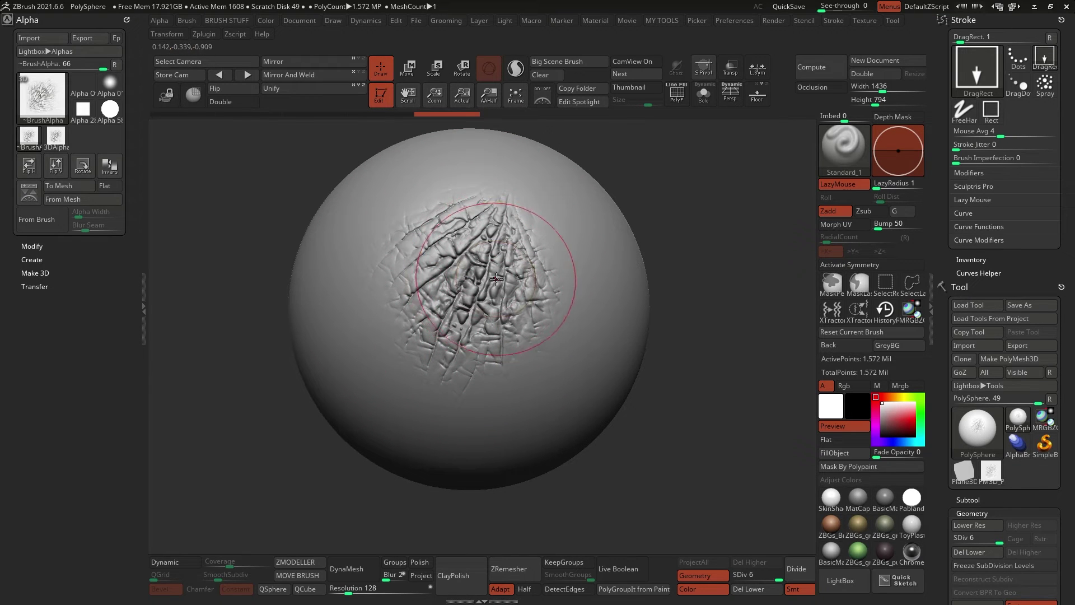
pyautogui.hotkey('ctrl', 'z')
# Step: Try a wrinkle stamp with a lower Focal Shift, inspect its edges on the sphere and undo it
pyautogui.press('space')
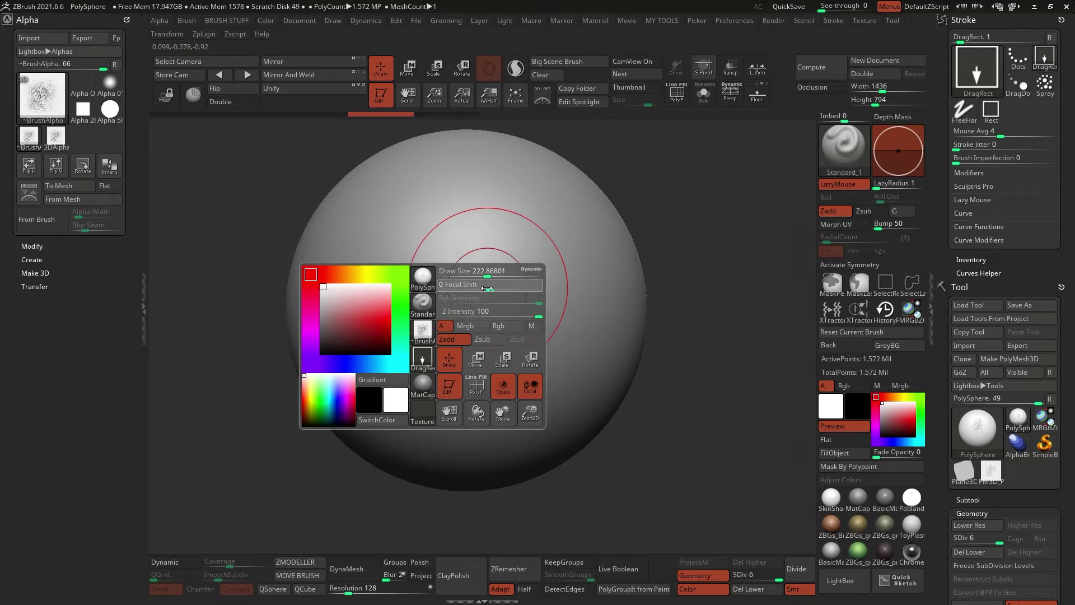
pyautogui.click(455, 289)
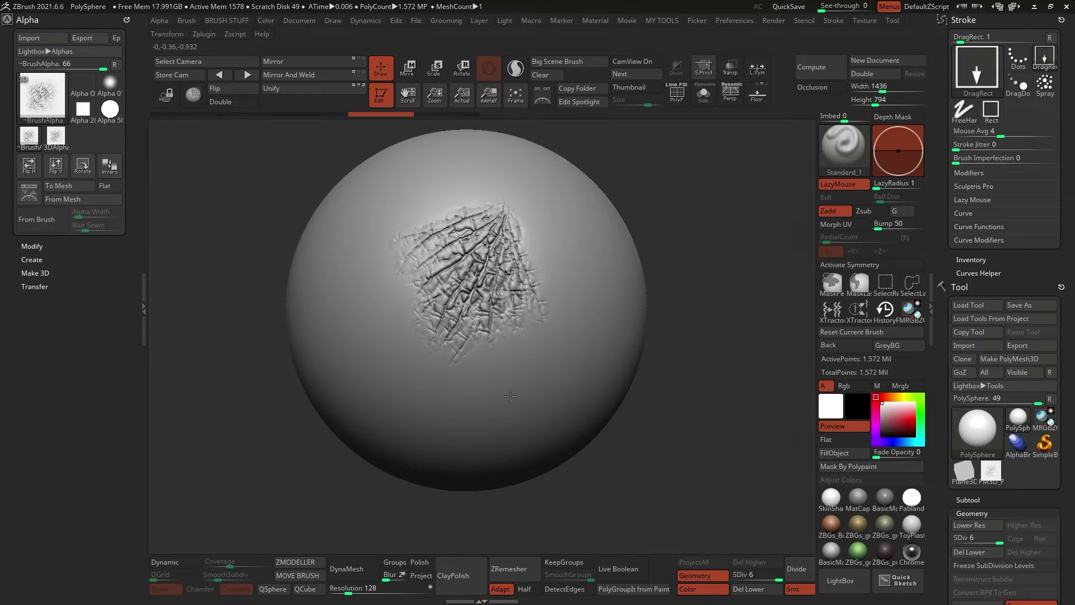
pyautogui.moveTo(510, 396); pyautogui.dragTo(511, 396)
pyautogui.moveTo(459, 384); pyautogui.dragTo(443, 414, button='right')
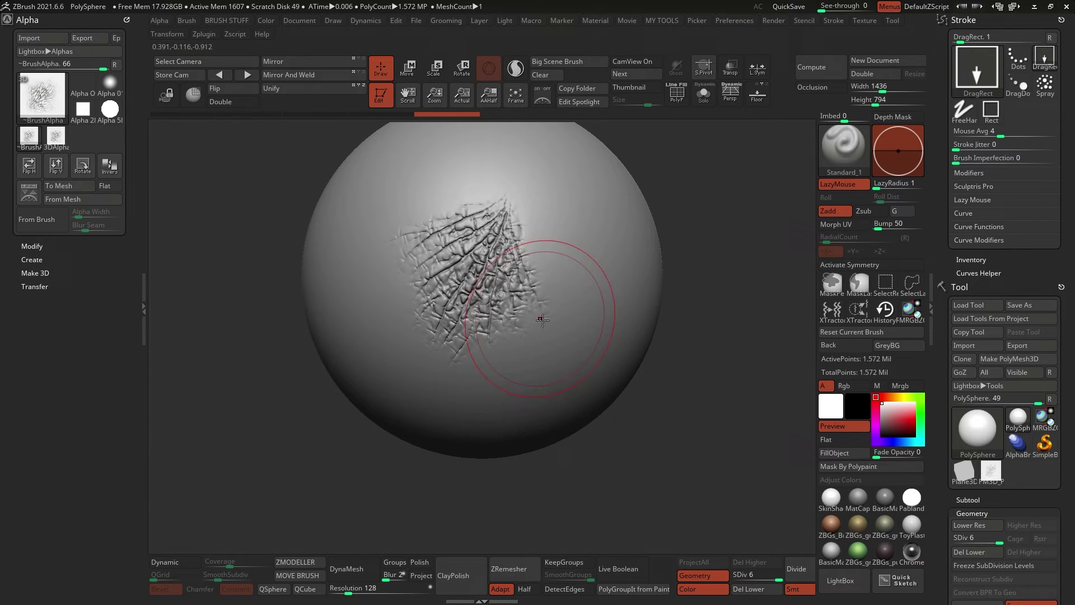
pyautogui.moveTo(505, 294); pyautogui.dragTo(515, 272, button='right')
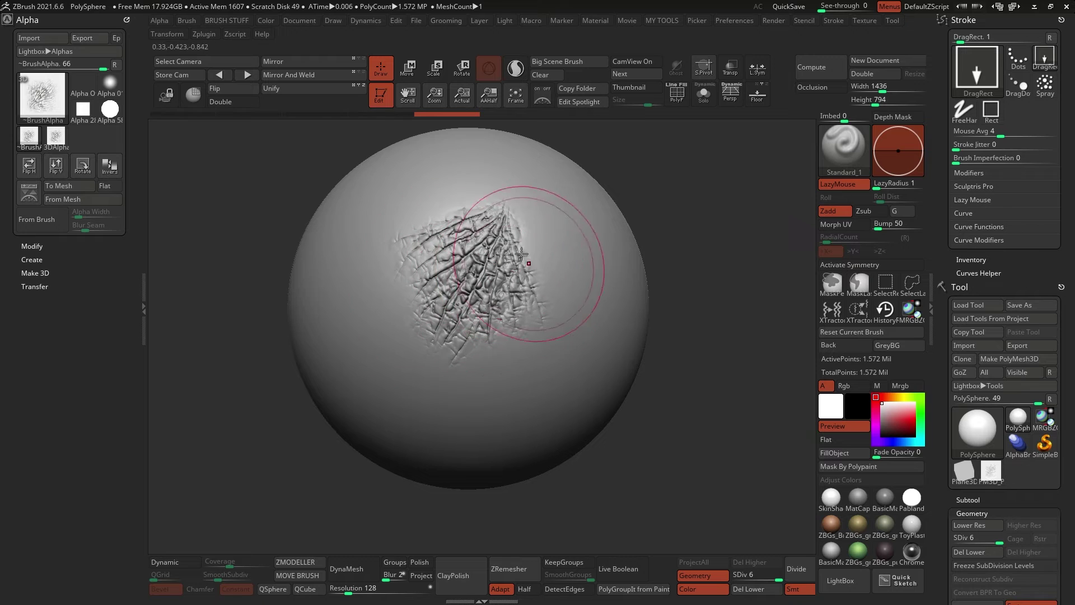
pyautogui.hotkey('ctrl', 'z')
# Step: Set Focal Shift to about -2 and stamp two overlapping wrinkle patches on the upper middle of the sphere
pyautogui.press('space')
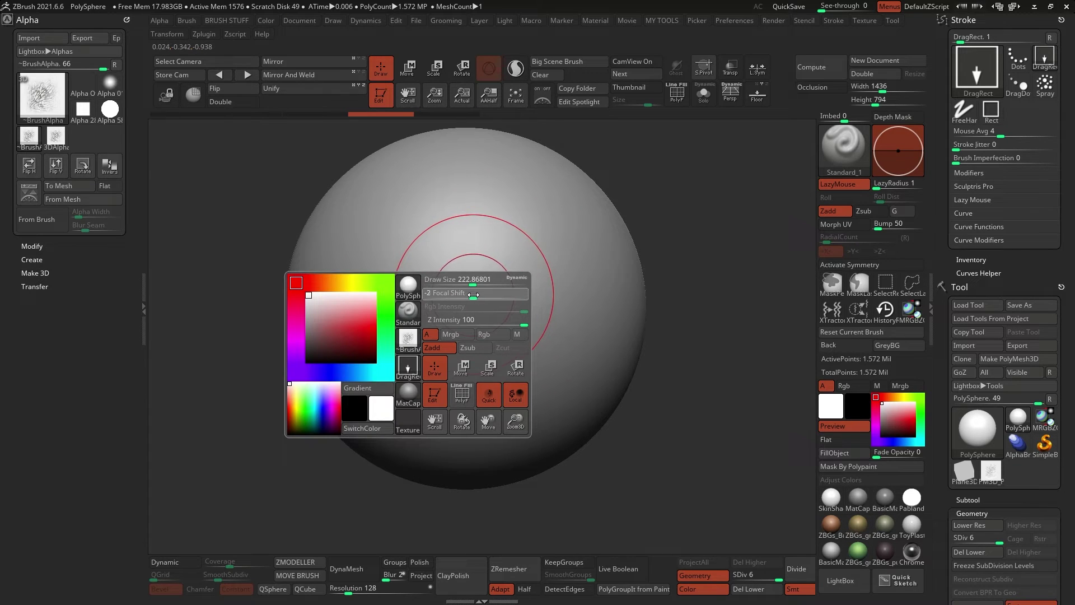
pyautogui.hotkey('ctrl', 'shift', 'z')
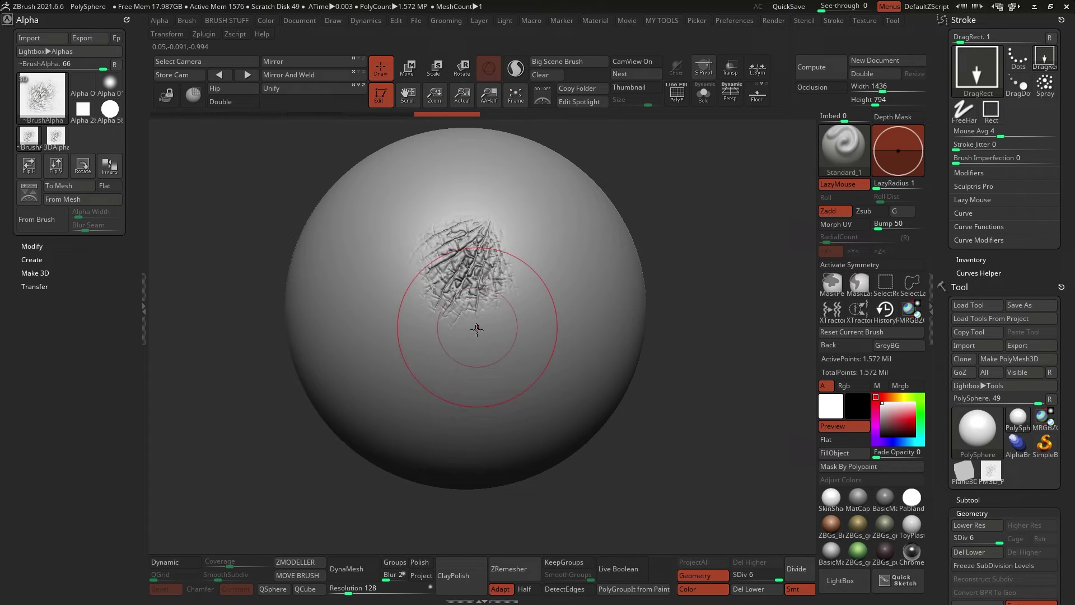
pyautogui.hotkey('ctrl', 'shift', 'z')
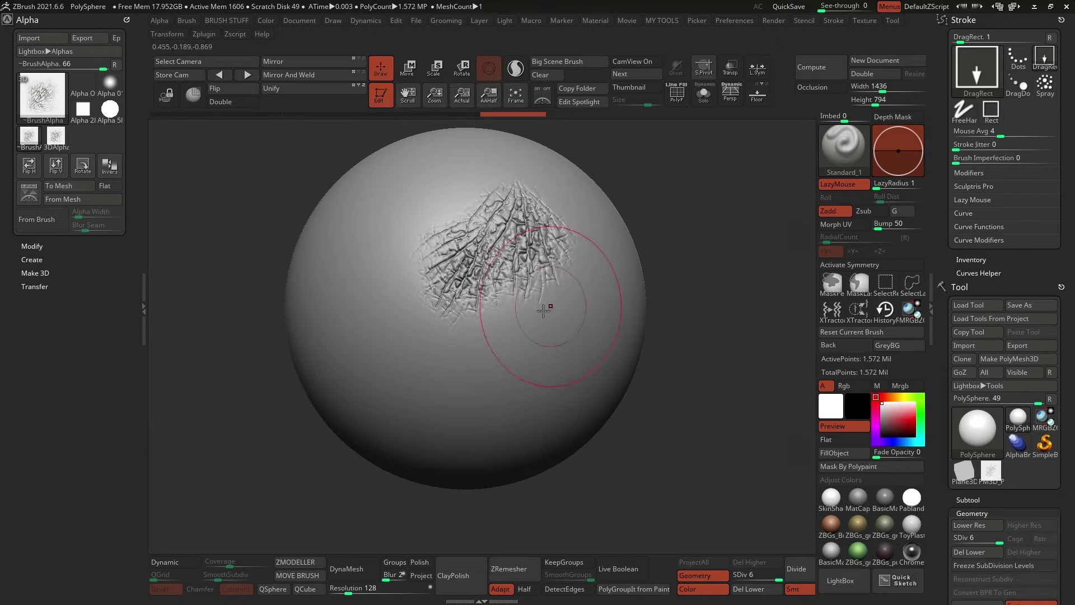
# Step: Stamp more overlapping wrinkle patches across the left side and lower middle of the sphere
pyautogui.moveTo(414, 356); pyautogui.dragTo(376, 399)
pyautogui.moveTo(373, 289); pyautogui.dragTo(319, 348)
pyautogui.hotkey('ctrl', 'shift', 'z')
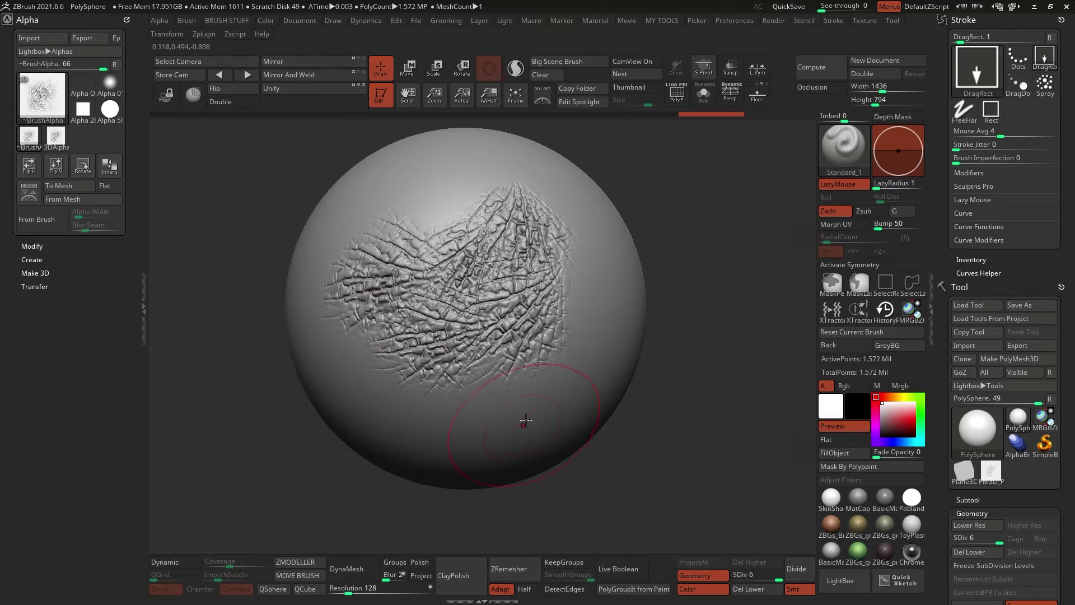
# Step: Undo the wrinkle stamps added on the left side and lower middle of the sphere
pyautogui.hotkey('ctrl', 'z')
pyautogui.hotkey('ctrl', 'z')
pyautogui.hotkey('ctrl', 'z')
pyautogui.hotkey('ctrl', 'z')
pyautogui.hotkey('ctrl', 'z')
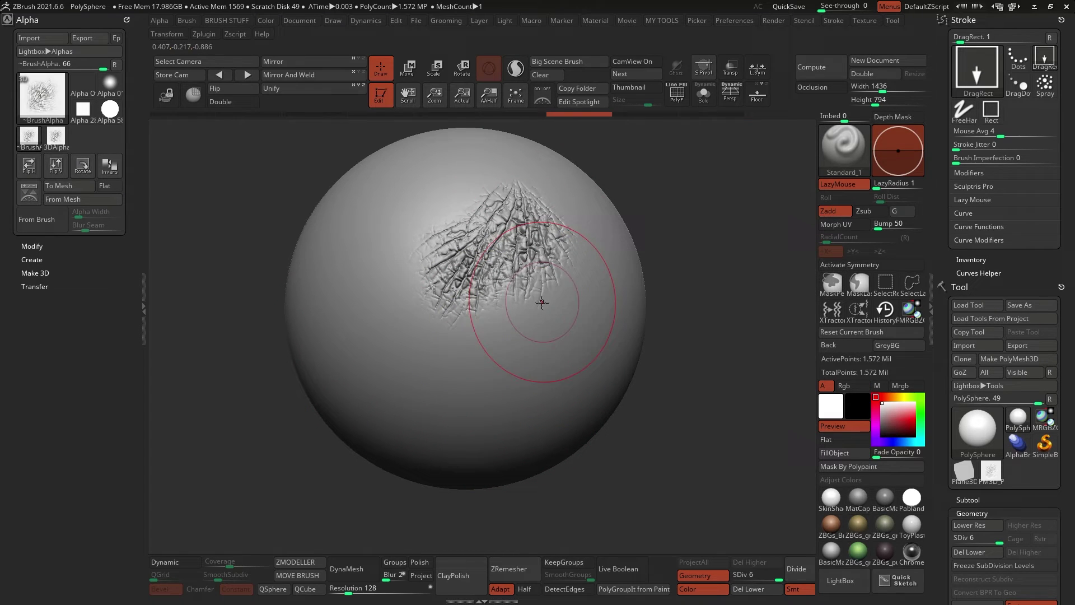
# Step: Undo all the remaining wrinkle stamps on the sphere and expand the alpha's Modify settings
pyautogui.hotkey('ctrl', 'z')
pyautogui.hotkey('ctrl', 'z')
pyautogui.hotkey('ctrl', 'z')
pyautogui.hotkey('ctrl', 'z')
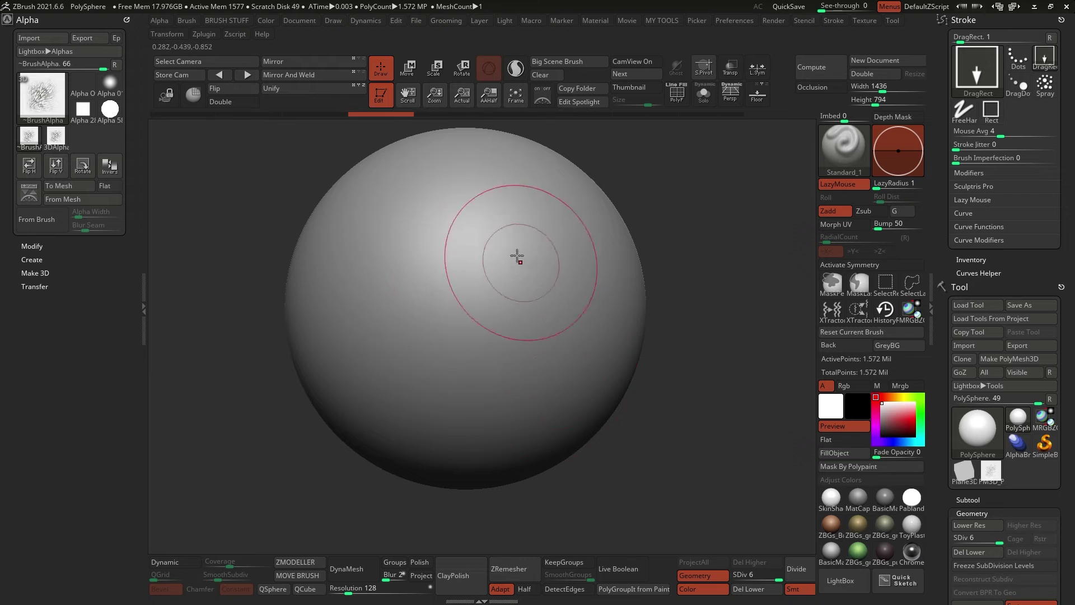
pyautogui.click(44, 246)
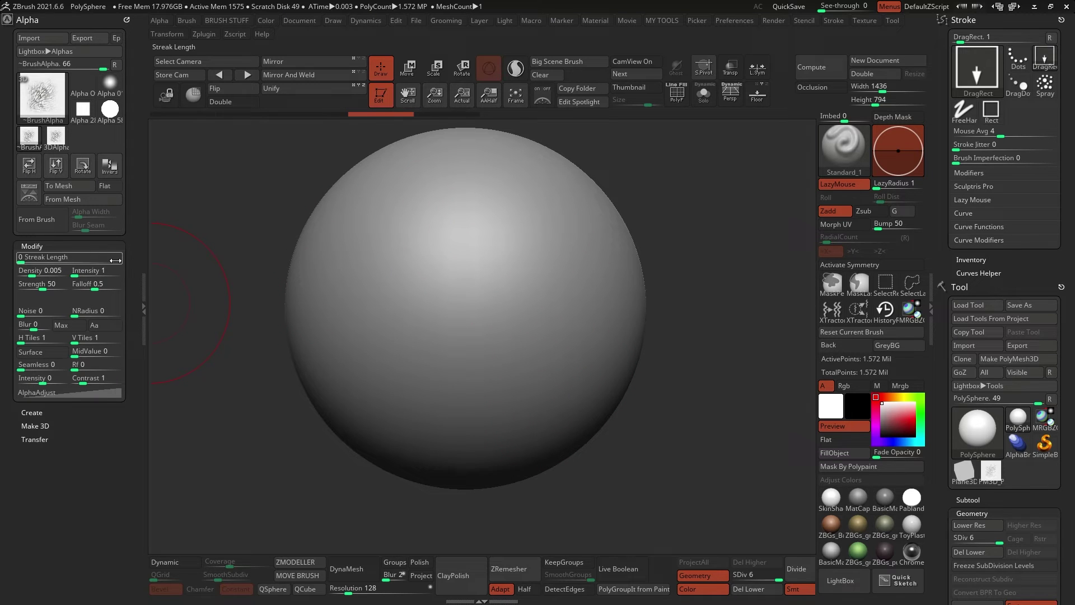
# Step: Stamp a large wrinkle patch across the sphere's front, inspect its relief in profile and undo it
pyautogui.hotkey('ctrl', 'shift', 'z')
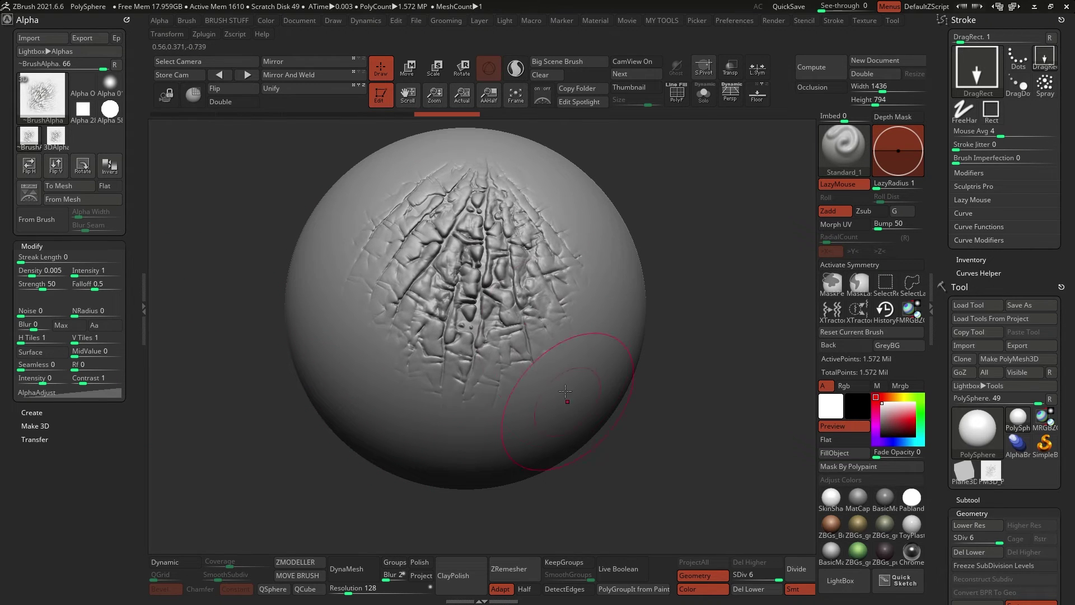
pyautogui.moveTo(538, 288)
pyautogui.mouseDown(button='right')
pyautogui.moveTo(568, 200)
pyautogui.moveTo(553, 170)
pyautogui.mouseUp(button='right')
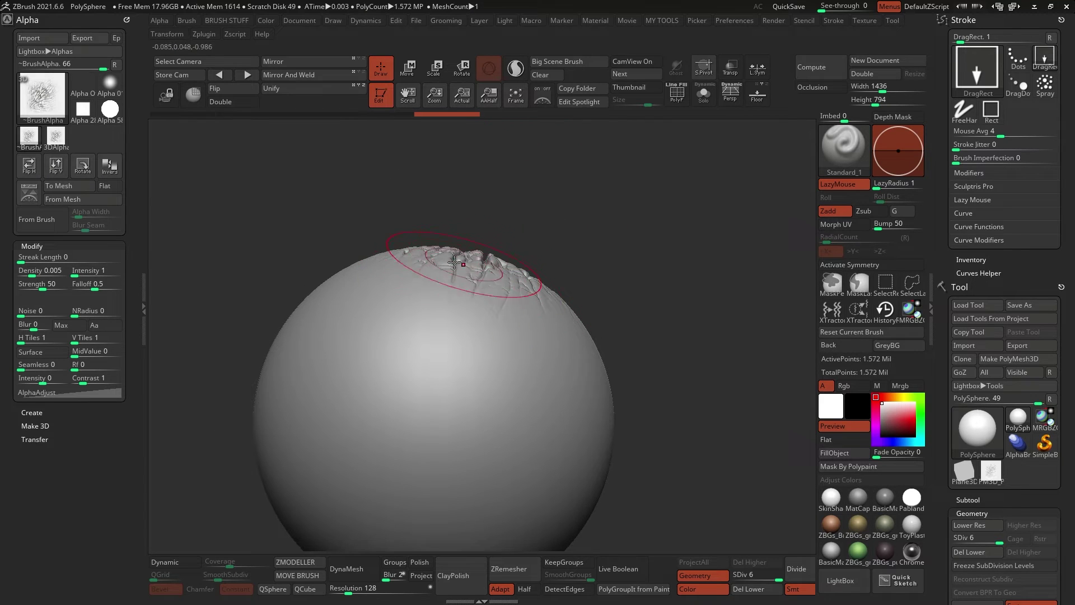
pyautogui.moveTo(454, 263)
pyautogui.mouseDown(button='right')
pyautogui.moveTo(492, 258)
pyautogui.moveTo(507, 238)
pyautogui.moveTo(522, 350)
pyautogui.mouseUp(button='right')
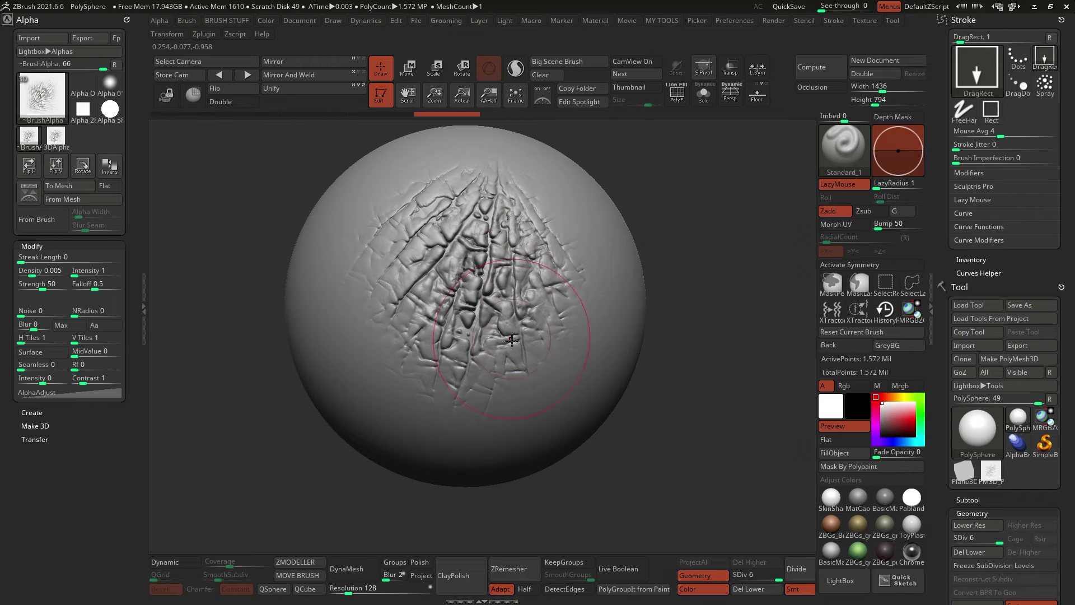
pyautogui.hotkey('ctrl', 'z')
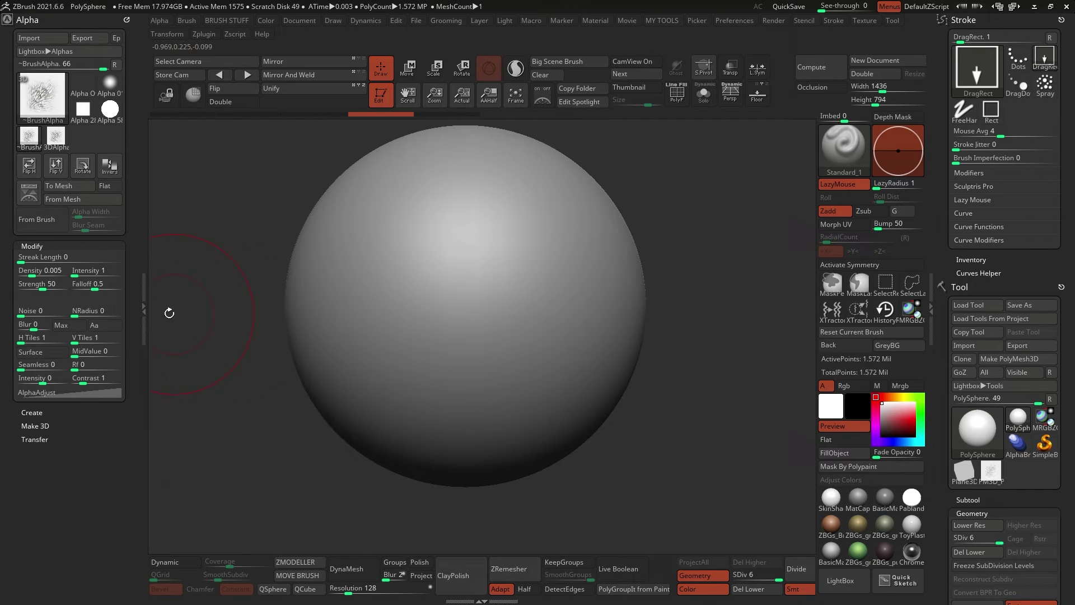
# Step: Enable the alpha's Surface option, stamp a large wrinkle patch on the sphere and inspect its relief in profile
pyautogui.click(41, 353)
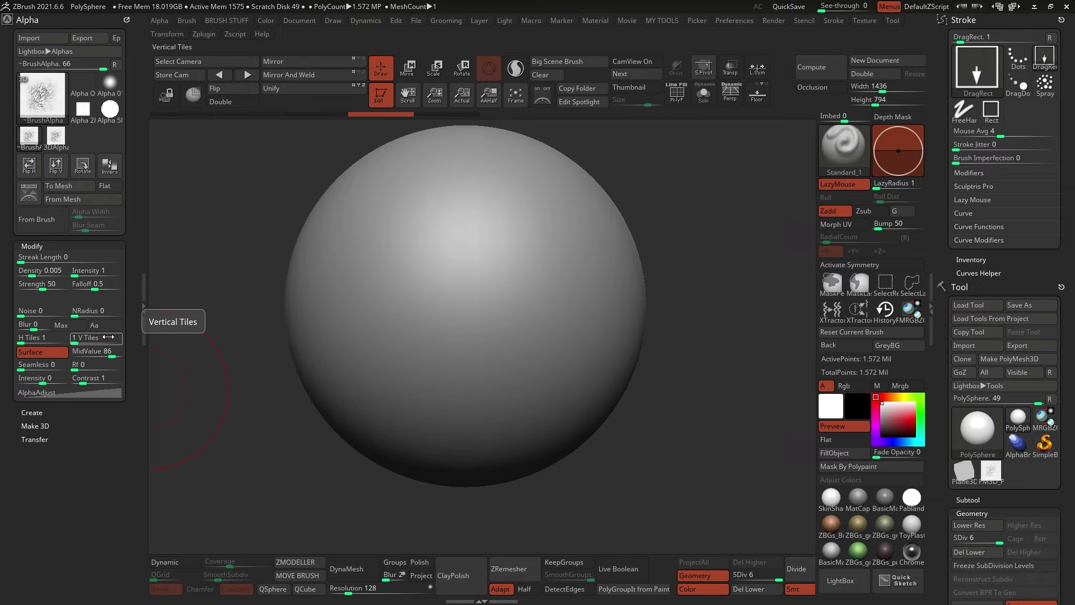
pyautogui.moveTo(52, 108)
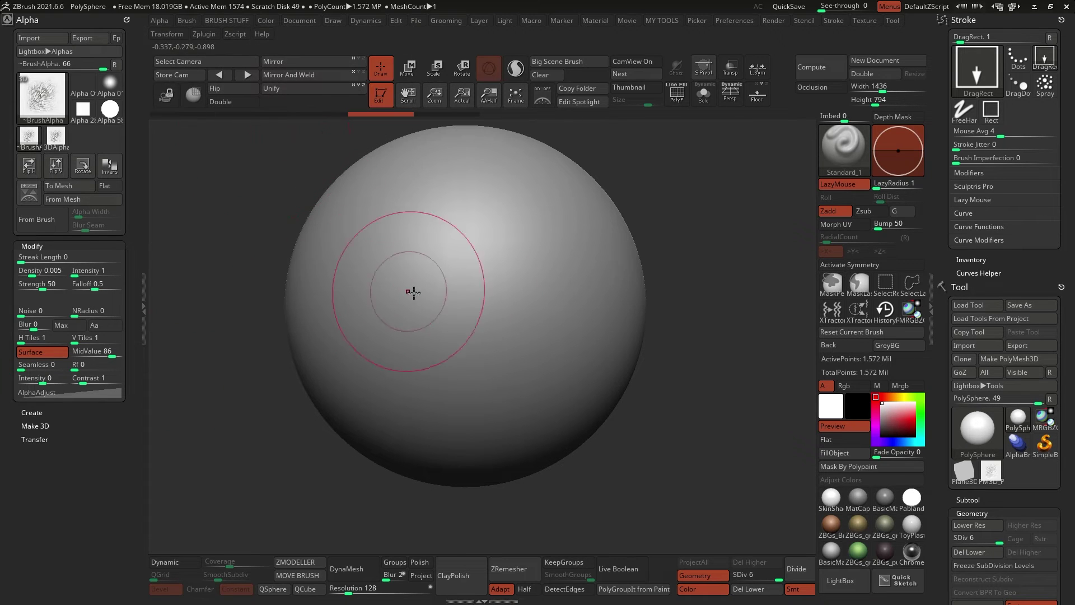
pyautogui.moveTo(469, 269)
pyautogui.mouseDown()
pyautogui.moveTo(636, 209)
pyautogui.moveTo(621, 218)
pyautogui.mouseUp()
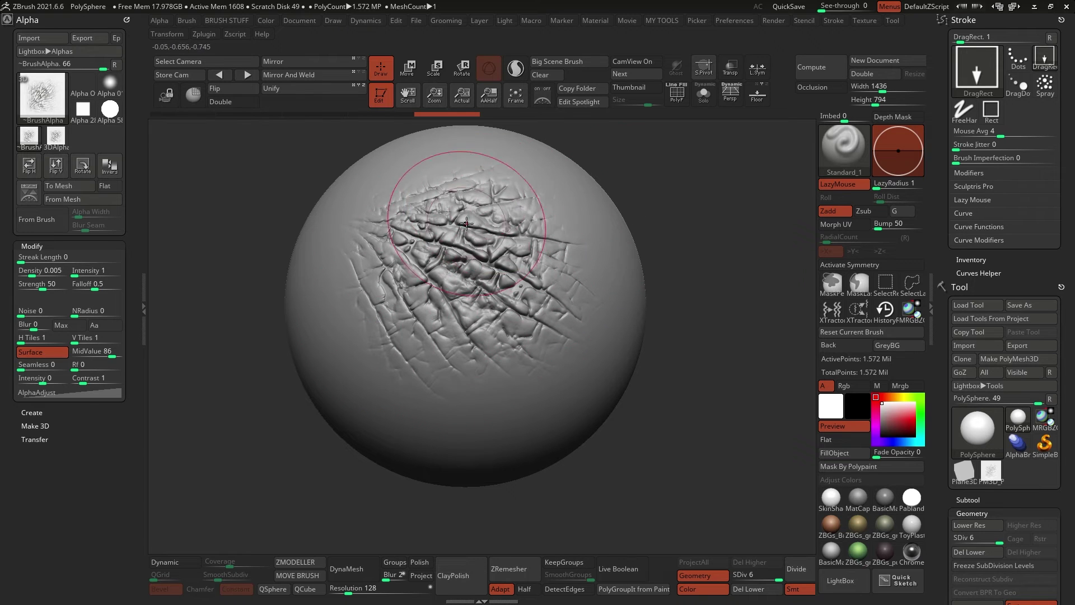
pyautogui.moveTo(605, 281)
pyautogui.mouseDown(button='right')
pyautogui.moveTo(532, 275)
pyautogui.moveTo(527, 294)
pyautogui.mouseUp(button='right')
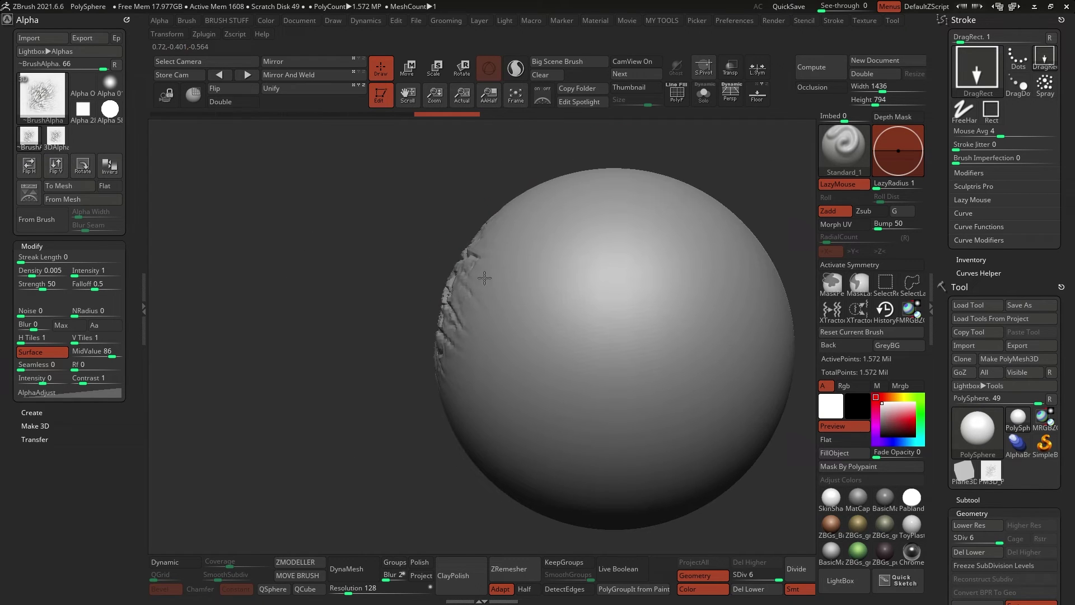
pyautogui.moveTo(438, 364); pyautogui.dragTo(451, 259, button='right')
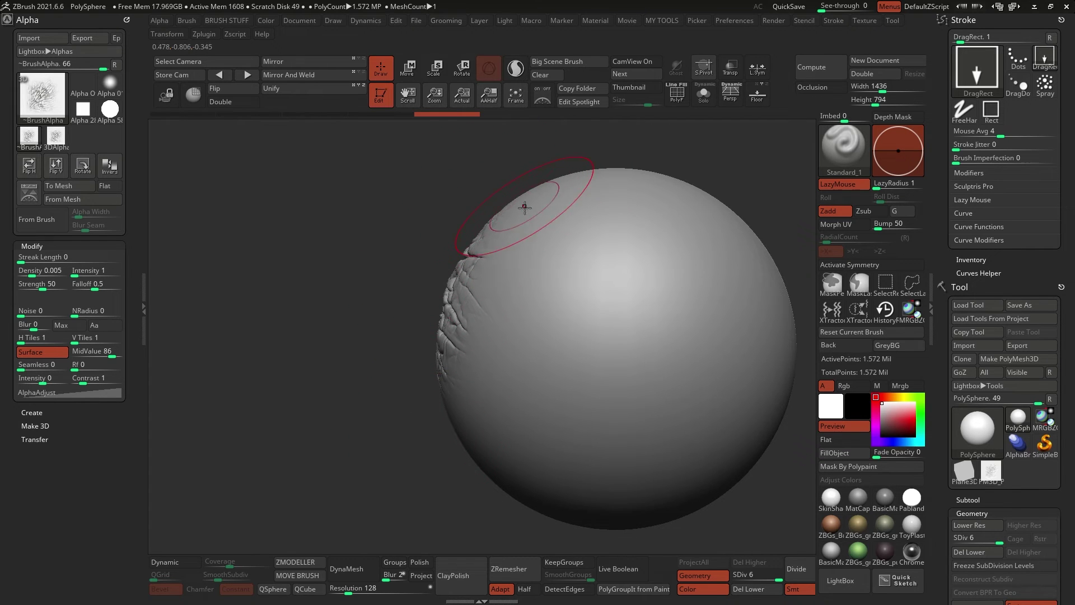
pyautogui.moveTo(525, 207); pyautogui.dragTo(549, 273, button='right')
pyautogui.moveTo(448, 274); pyautogui.dragTo(532, 316, button='right')
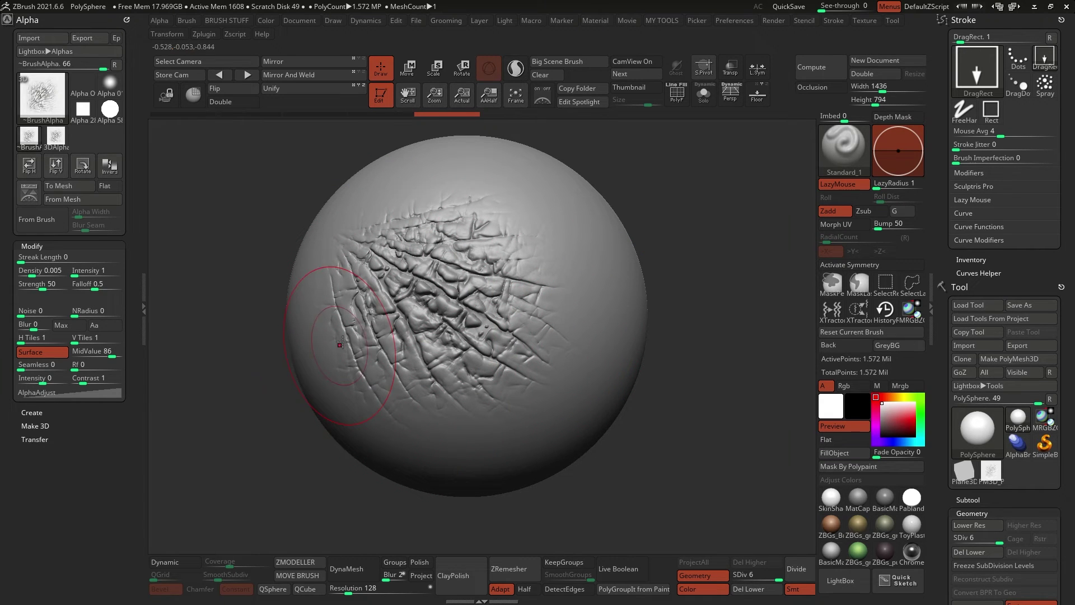
# Step: Load the DemoHead.ZTL model from LightBox
pyautogui.click(825, 572)
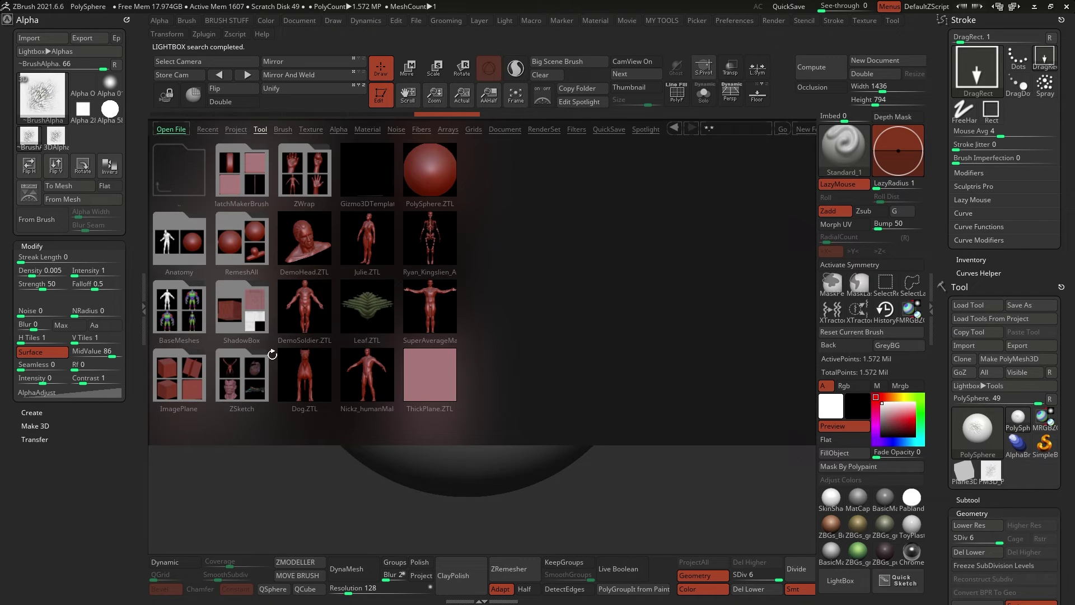
pyautogui.doubleClick(304, 247)
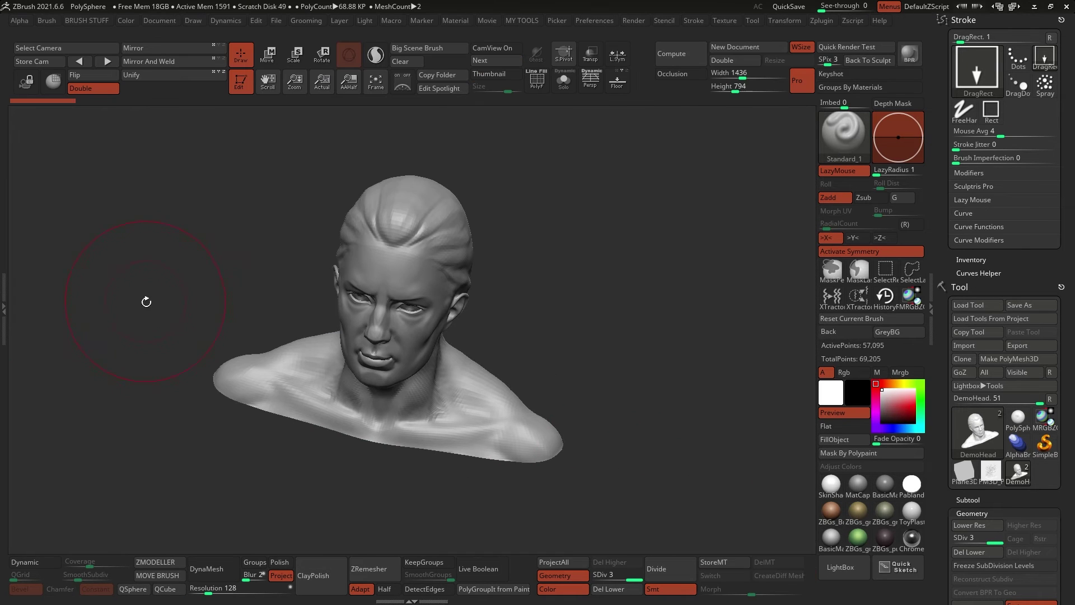
pyautogui.moveTo(575, 295); pyautogui.dragTo(551, 329)
# Step: Load the Nickz_humanMaleAverage model from LightBox and frame its upper body
pyautogui.click(851, 566)
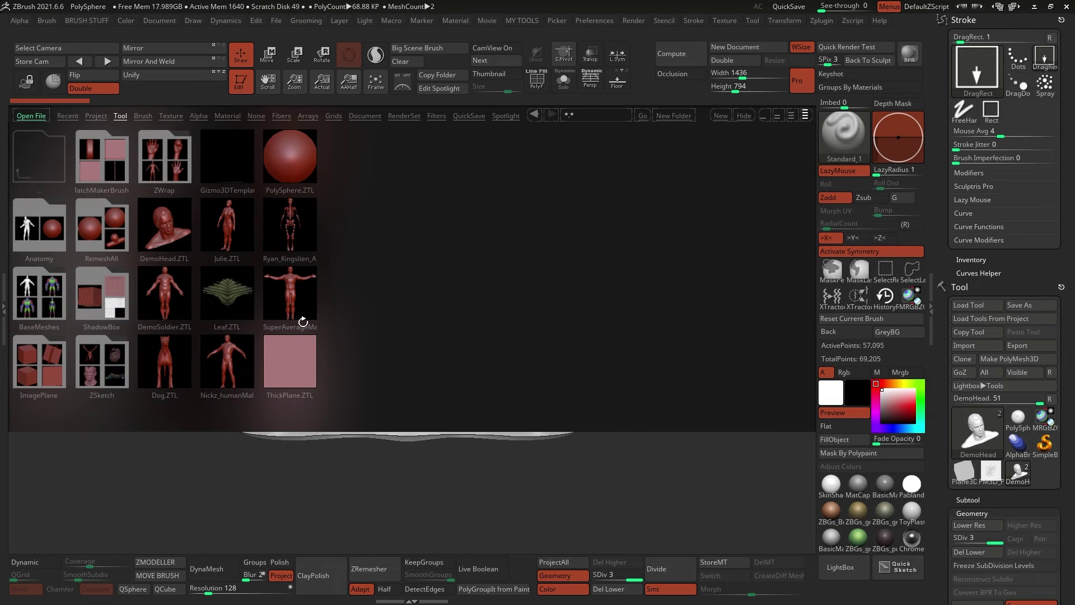
pyautogui.doubleClick(249, 344)
pyautogui.moveTo(617, 470); pyautogui.dragTo(570, 342)
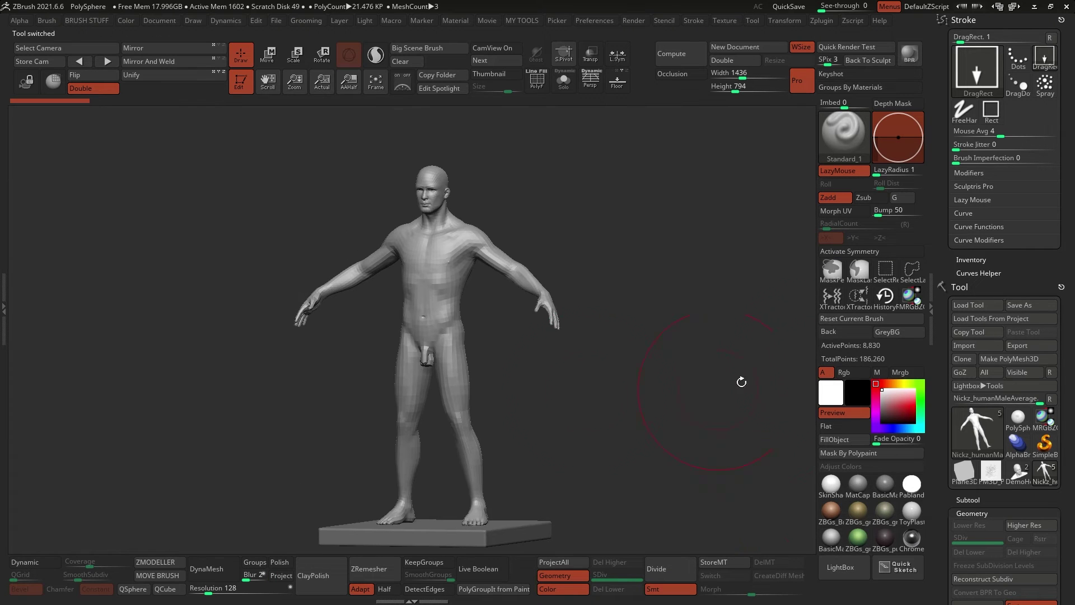
pyautogui.keyDown('alt'); pyautogui.moveTo(731, 317); pyautogui.dragTo(728, 414); pyautogui.keyUp('alt')
# Step: Isolate the male body with Solo and subdivide it up to SDiv 5
pyautogui.moveTo(992, 277); pyautogui.dragTo(991, 12)
pyautogui.click(977, 435)
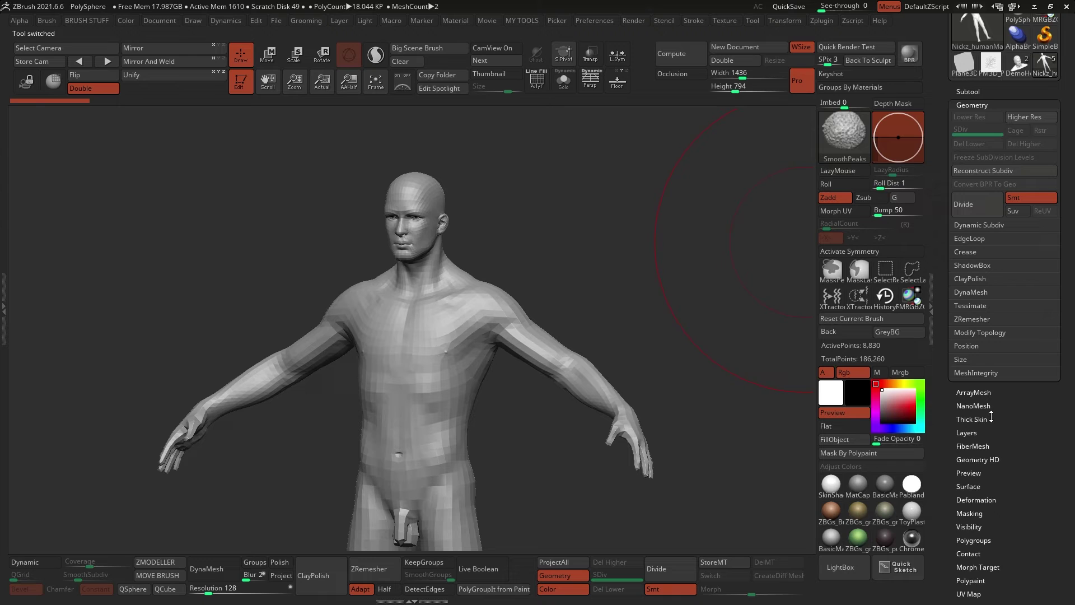
pyautogui.scroll(-4, 995, 336)
pyautogui.click(1006, 460)
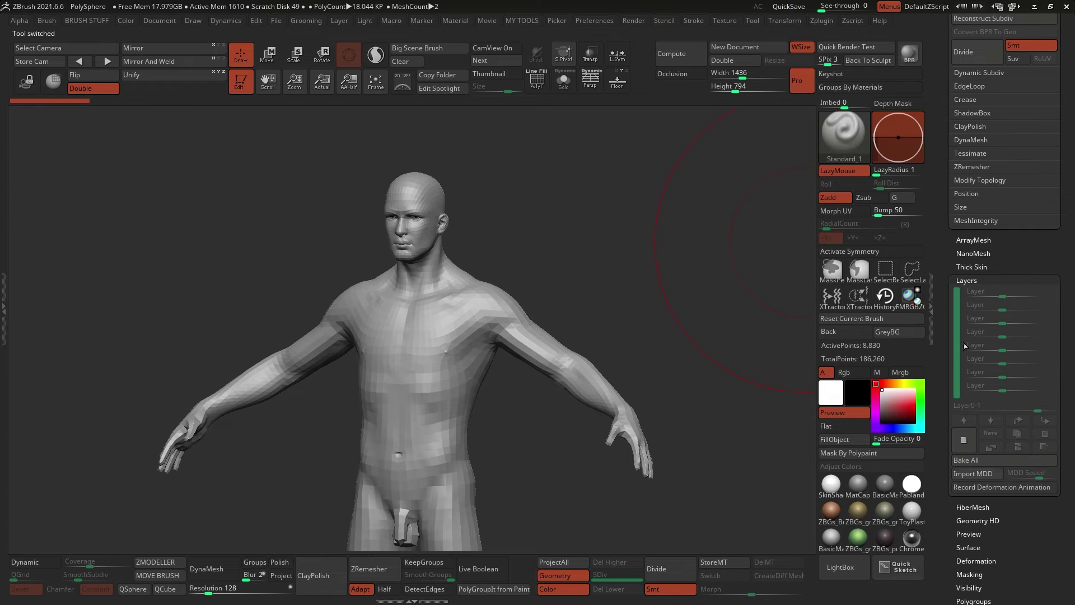
pyautogui.scroll(5, 937, 325)
pyautogui.click(568, 88)
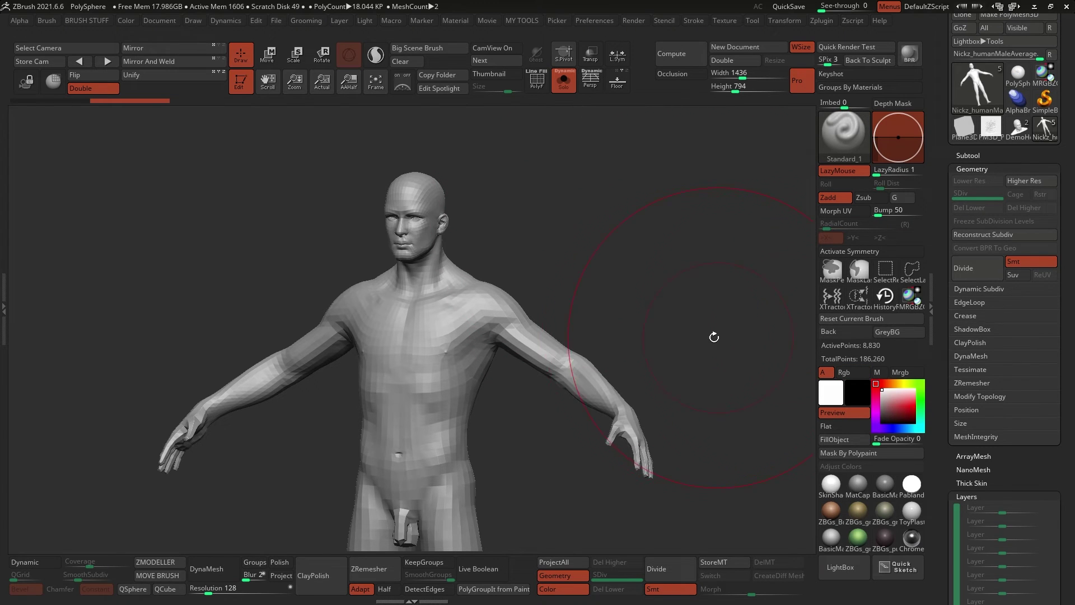
pyautogui.click(976, 269)
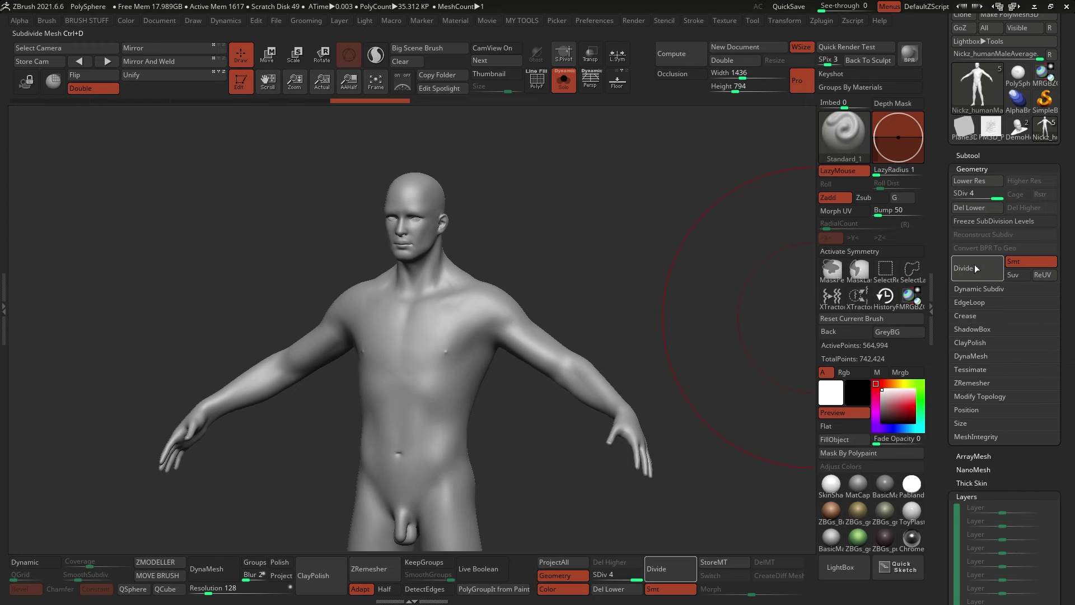
pyautogui.click(974, 278)
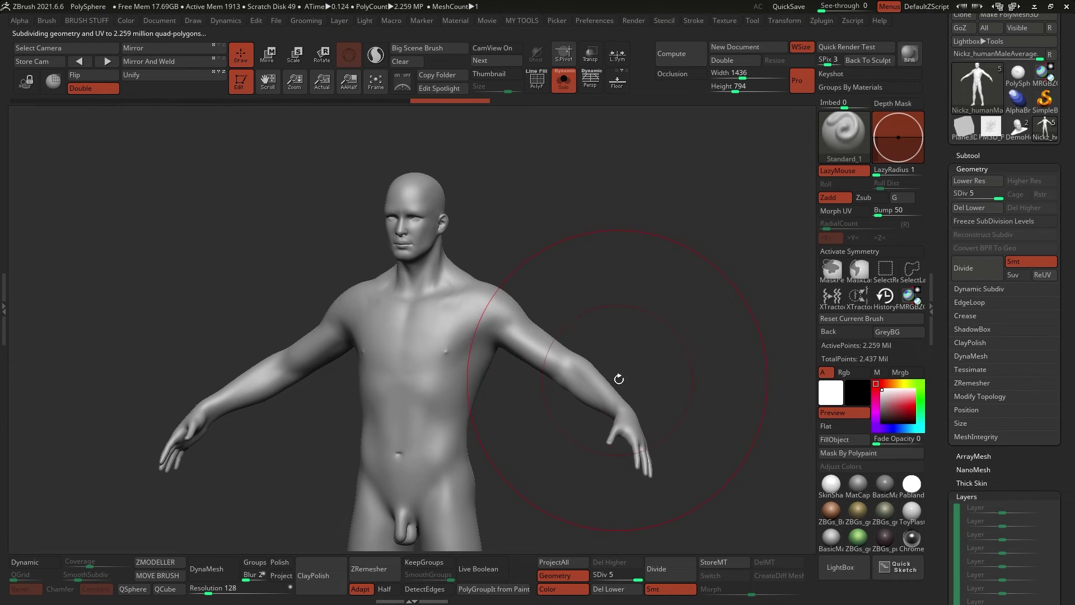
# Step: Frame the male figure's chest and activate X-axis symmetry for it
pyautogui.moveTo(571, 328); pyautogui.dragTo(526, 319, button='right')
pyautogui.moveTo(521, 199)
pyautogui.keyDown('alt'); pyautogui.mouseDown(button='right')
pyautogui.moveTo(549, 262)
pyautogui.moveTo(499, 295)
pyautogui.mouseUp(button='right'); pyautogui.keyUp('alt')
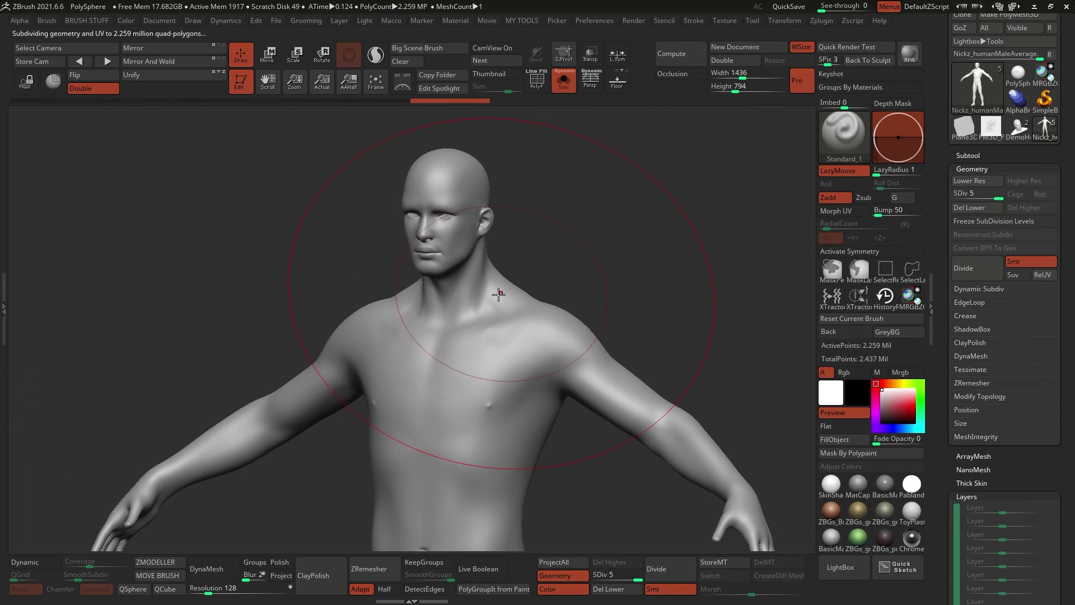
pyautogui.rightClick(527, 315)
pyautogui.moveTo(604, 241)
pyautogui.keyDown('alt'); pyautogui.mouseDown(button='right')
pyautogui.moveTo(610, 264)
pyautogui.moveTo(635, 235)
pyautogui.mouseUp(button='right'); pyautogui.keyUp('alt')
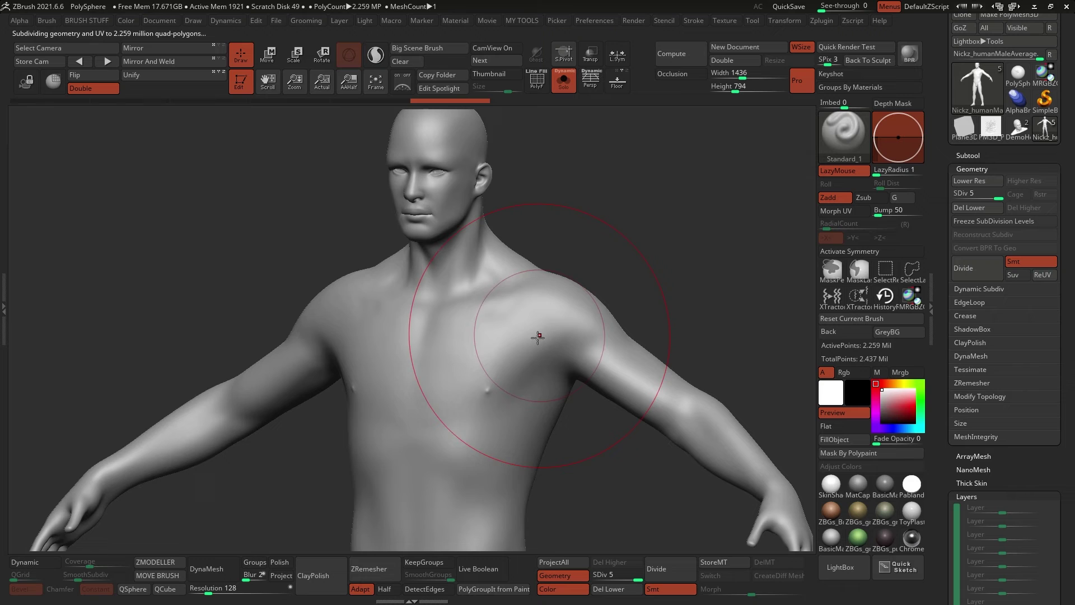
pyautogui.click(855, 256)
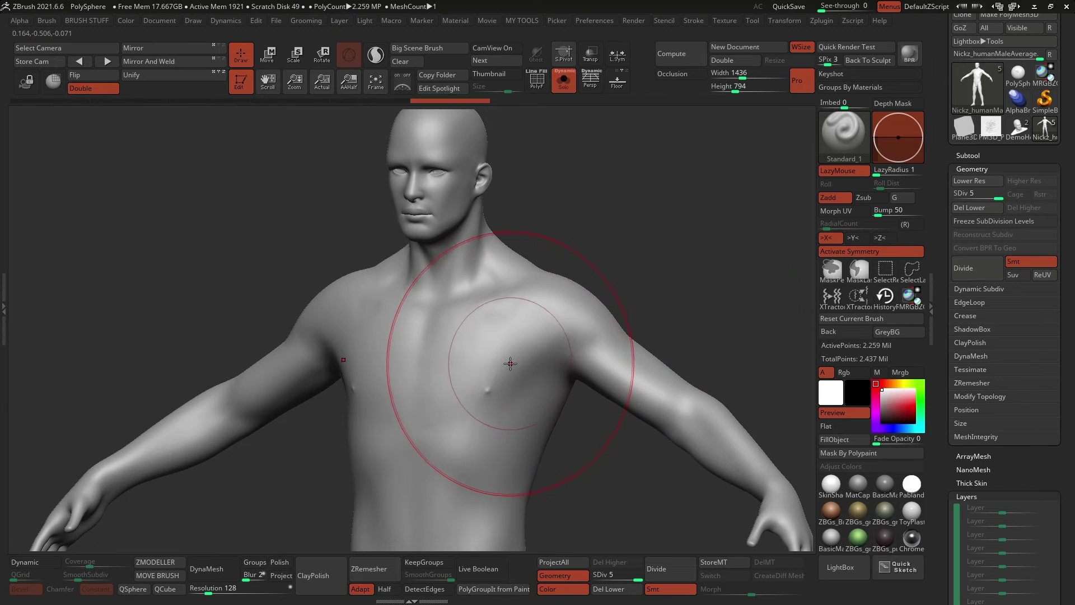
# Step: Stamp overlapping mirrored wrinkle patches over both pectorals and across the middle of the chest
pyautogui.moveTo(512, 355)
pyautogui.mouseDown()
pyautogui.moveTo(463, 401)
pyautogui.moveTo(423, 400)
pyautogui.mouseUp()
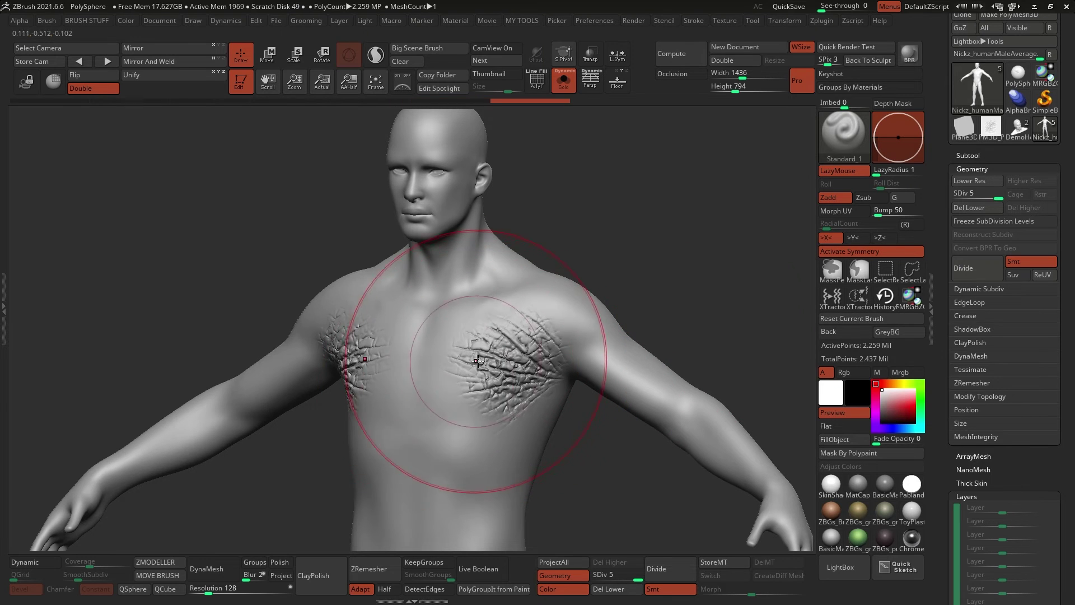
pyautogui.moveTo(474, 366); pyautogui.dragTo(499, 360, button='right')
pyautogui.moveTo(499, 356)
pyautogui.mouseDown()
pyautogui.moveTo(453, 338)
pyautogui.moveTo(435, 345)
pyautogui.mouseUp()
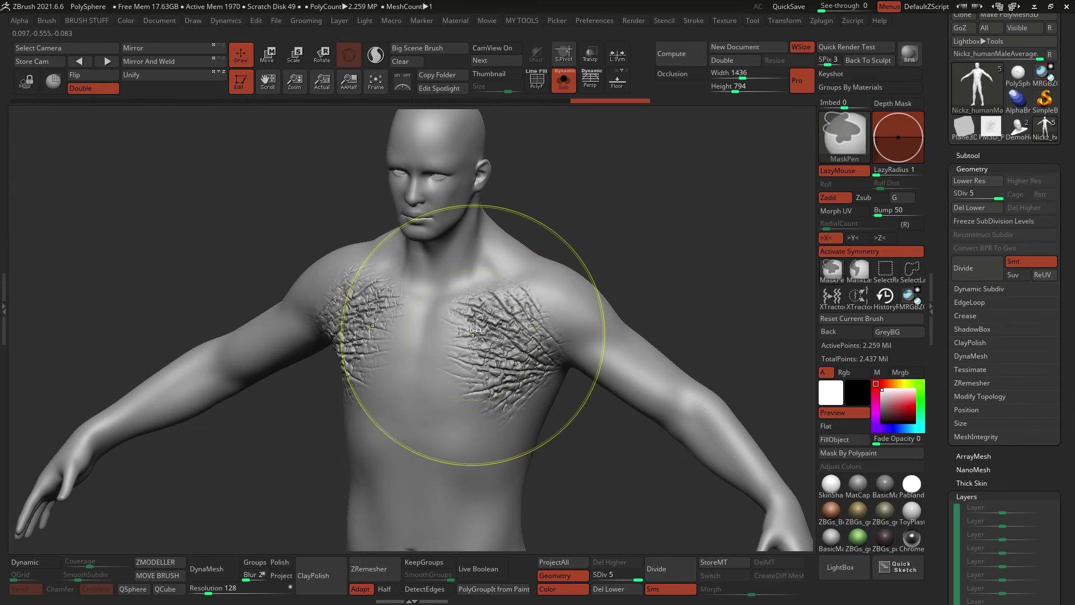
pyautogui.moveTo(482, 316)
pyautogui.mouseDown()
pyautogui.moveTo(440, 338)
pyautogui.moveTo(440, 397)
pyautogui.moveTo(427, 331)
pyautogui.mouseUp()
pyautogui.moveTo(408, 368); pyautogui.dragTo(525, 372)
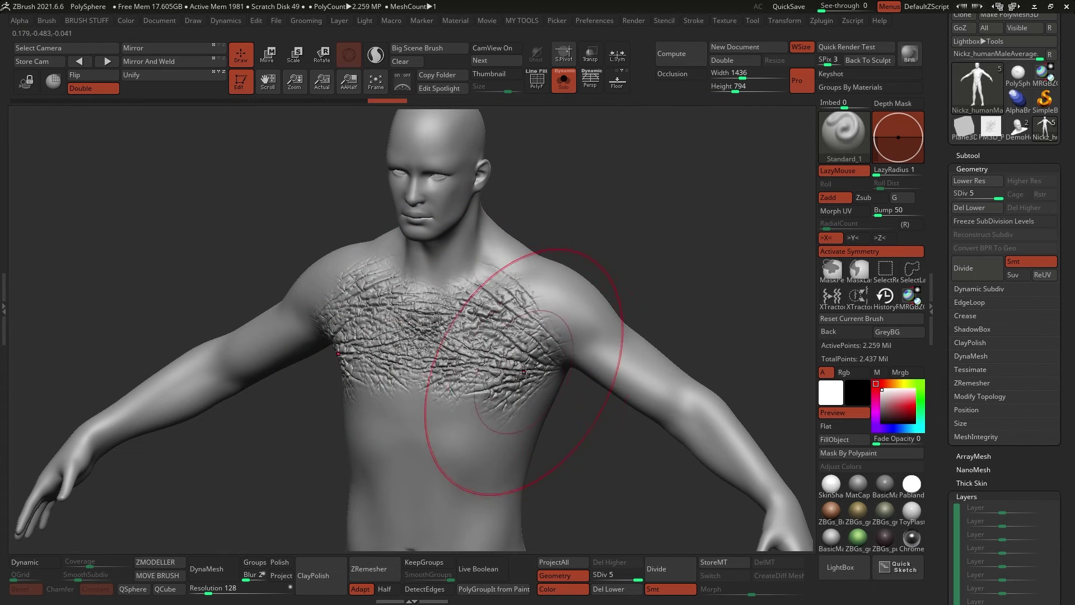
# Step: Undo the last wrinkle stamp and inspect the texture on the chest from closer and farther views
pyautogui.hotkey('ctrl', 'z')
pyautogui.moveTo(476, 336)
pyautogui.mouseDown(button='right')
pyautogui.moveTo(627, 359)
pyautogui.moveTo(521, 367)
pyautogui.moveTo(516, 328)
pyautogui.moveTo(561, 347)
pyautogui.moveTo(515, 307)
pyautogui.moveTo(576, 310)
pyautogui.moveTo(545, 356)
pyautogui.moveTo(530, 352)
pyautogui.mouseUp(button='right')
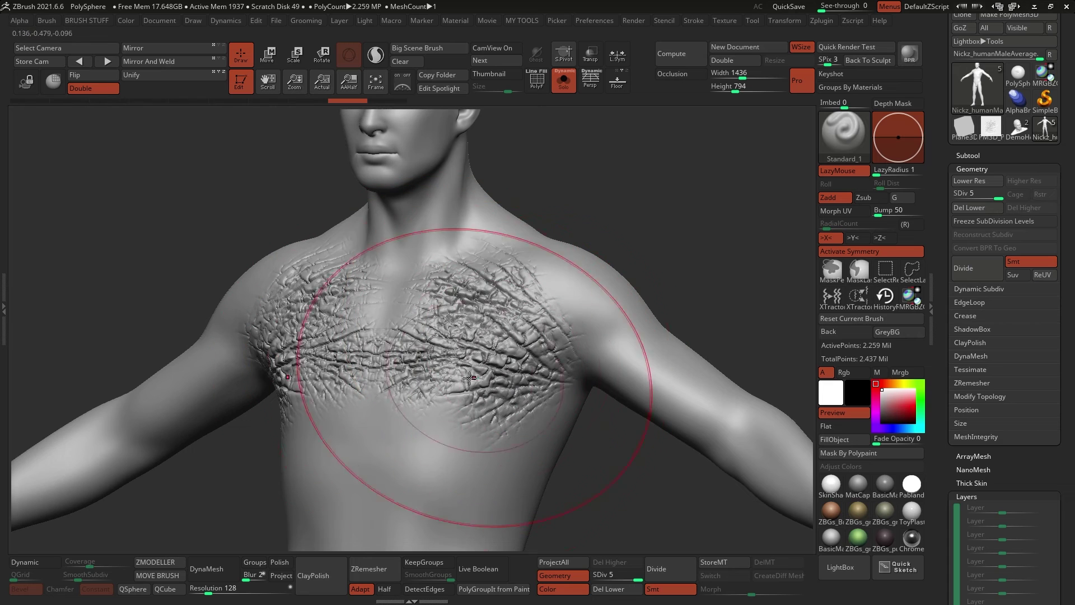
pyautogui.moveTo(502, 282)
pyautogui.mouseDown(button='right')
pyautogui.moveTo(556, 319)
pyautogui.moveTo(548, 355)
pyautogui.moveTo(486, 303)
pyautogui.mouseUp(button='right')
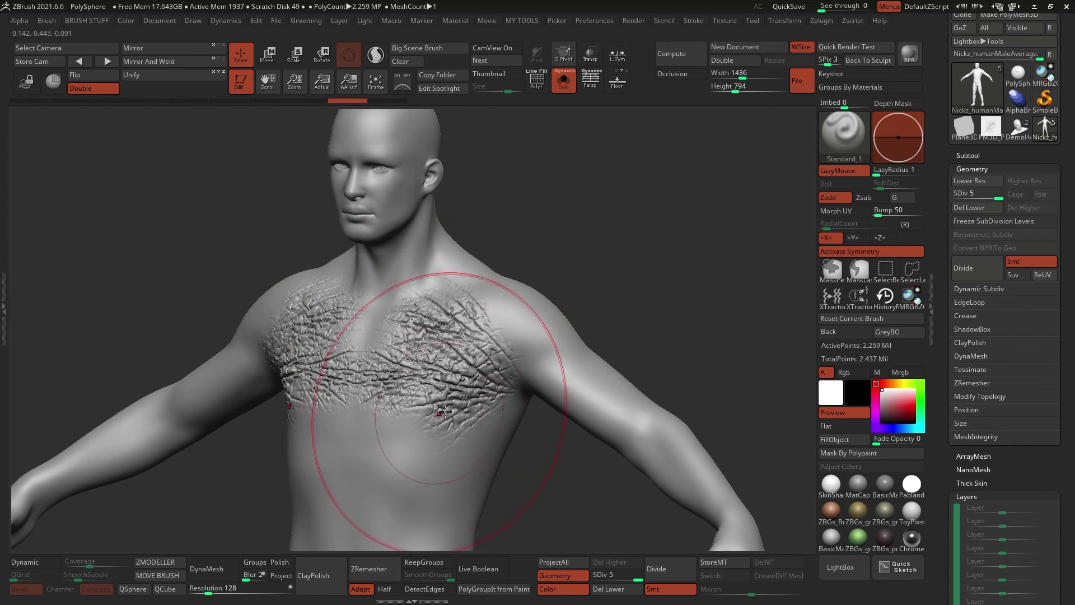
# Step: Review the sculpted wrinkle plane and the DemoHead, and return to the male figure's torso
pyautogui.click(991, 127)
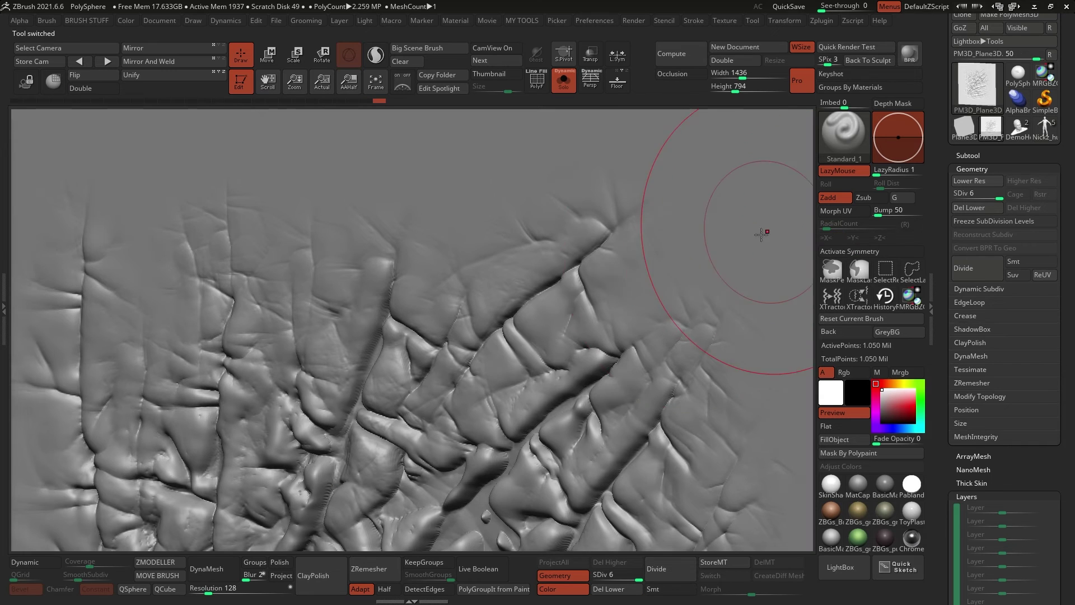
pyautogui.moveTo(670, 301)
pyautogui.keyDown('ctrl'); pyautogui.mouseDown(button='right')
pyautogui.moveTo(619, 303)
pyautogui.moveTo(595, 237)
pyautogui.mouseUp(button='right'); pyautogui.keyUp('ctrl')
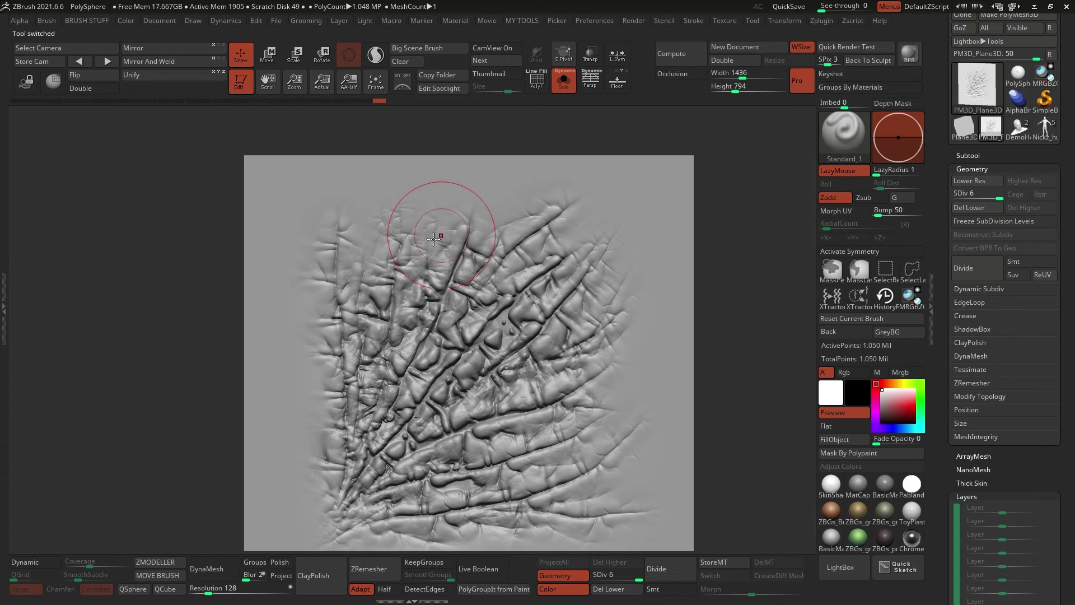
pyautogui.keyDown('alt'); pyautogui.moveTo(550, 341); pyautogui.dragTo(534, 299, button='right'); pyautogui.keyUp('alt')
pyautogui.click(1017, 129)
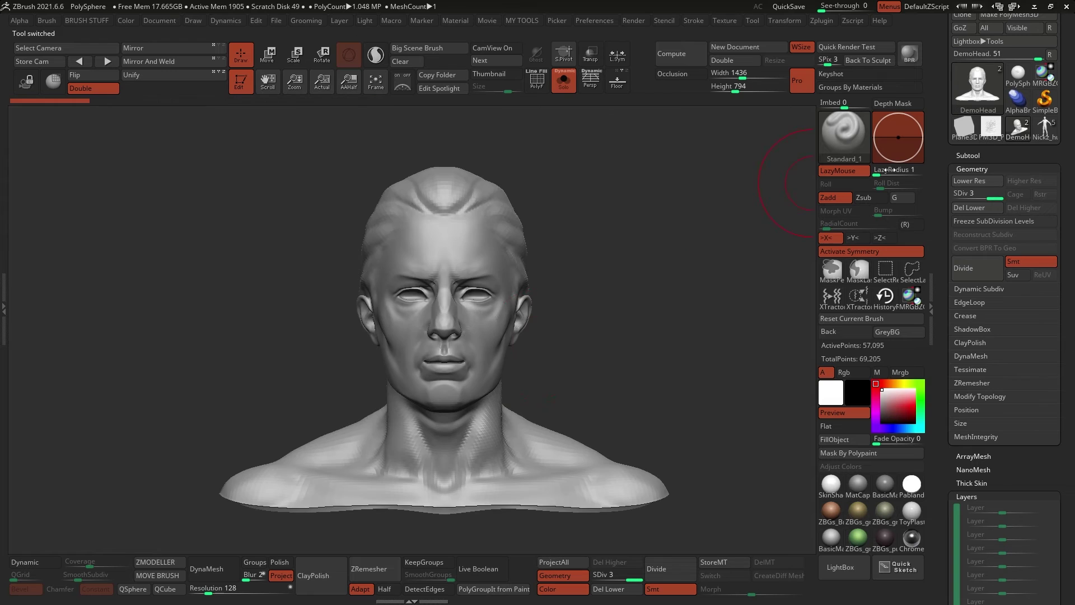
pyautogui.moveTo(450, 207)
pyautogui.keyDown('alt'); pyautogui.mouseDown(button='right')
pyautogui.moveTo(487, 342)
pyautogui.moveTo(553, 272)
pyautogui.mouseUp(button='right'); pyautogui.keyUp('alt')
# Step: Undo all the wrinkle stamps on the male figure's chest
pyautogui.hotkey('ctrl', 'z')
pyautogui.hotkey('ctrl', 'z')
pyautogui.hotkey('ctrl', 'z')
# Step: Set the brush's Z Intensity to about 34 and stamp subtler mirrored wrinkle patches on the pectorals
pyautogui.press('space')
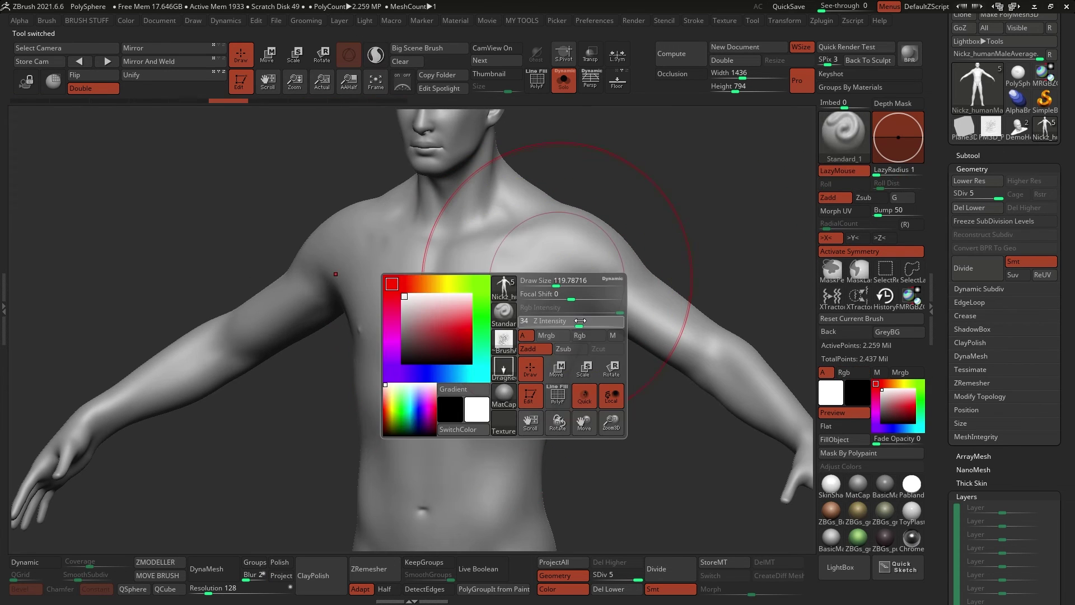
pyautogui.hotkey('ctrl', 'shift', 'z')
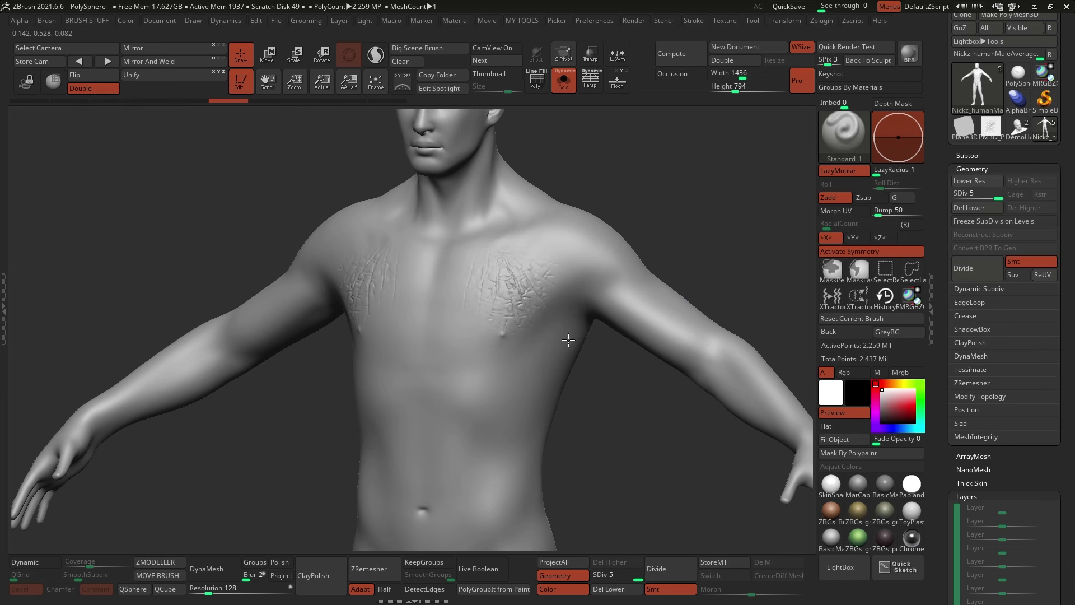
pyautogui.hotkey('ctrl', 'shift', 'z')
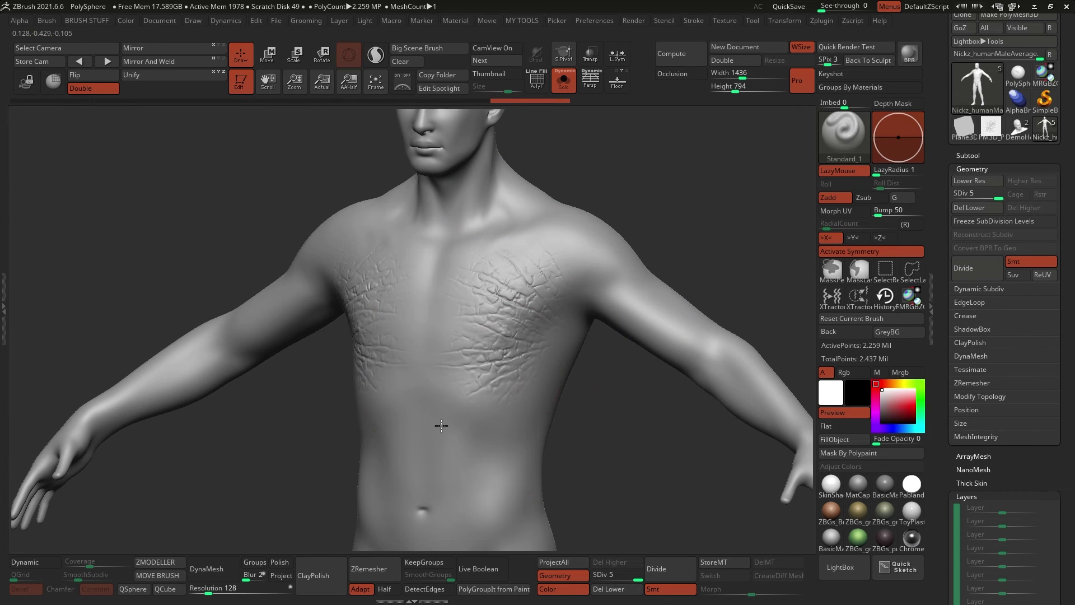
# Step: Extend the mirrored wrinkle texture across the male figure's sternum, upper chest, shoulders and armpit areas
pyautogui.hotkey('ctrl', 'shift', 'z')
pyautogui.hotkey('ctrl', 'shift', 'z')
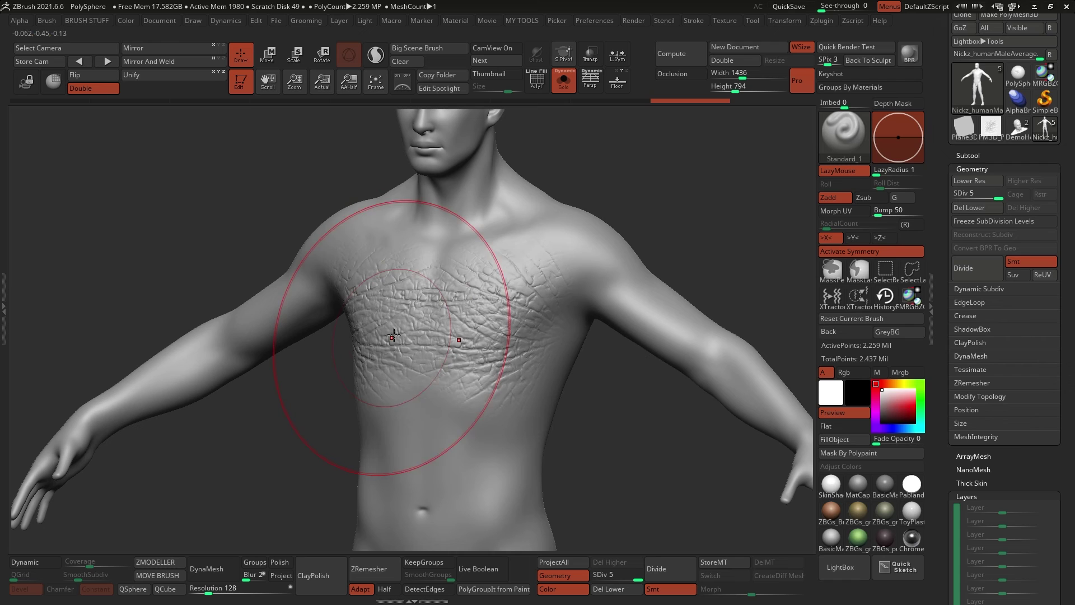
pyautogui.hotkey('ctrl', 'shift', 'z')
pyautogui.hotkey('ctrl', 'shift', 'z')
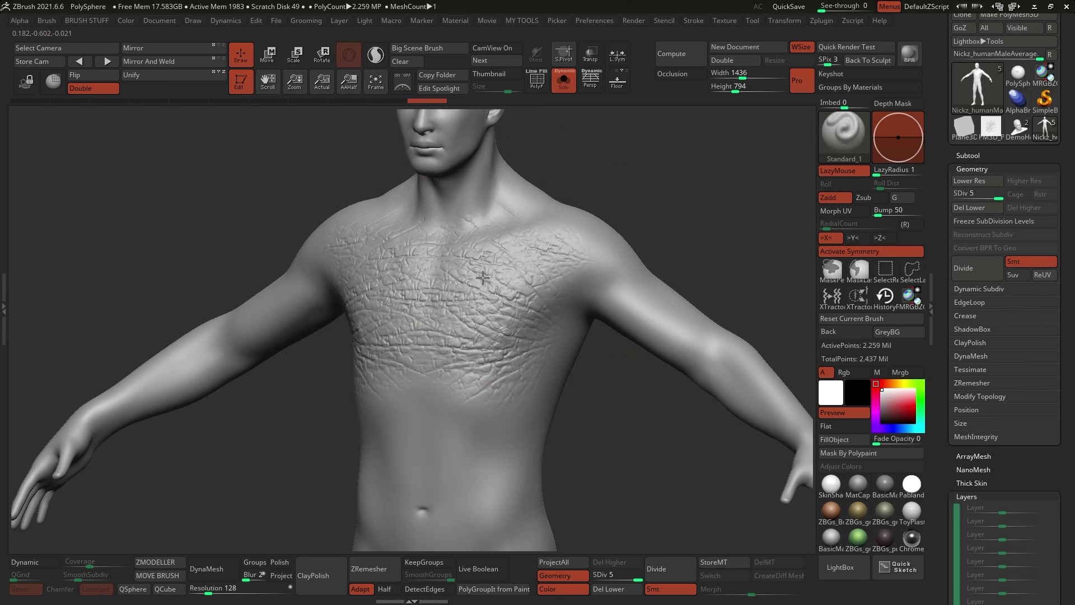
pyautogui.hotkey('ctrl', 'shift', 'z')
pyautogui.hotkey('ctrl', 'shift', 'z')
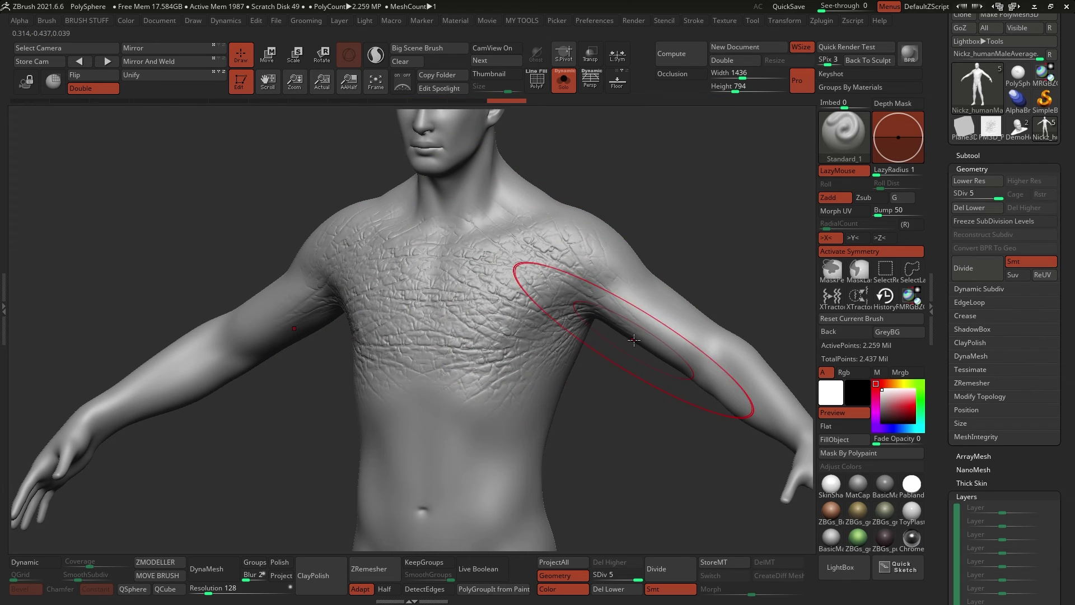
pyautogui.hotkey('ctrl', 'shift', 'z')
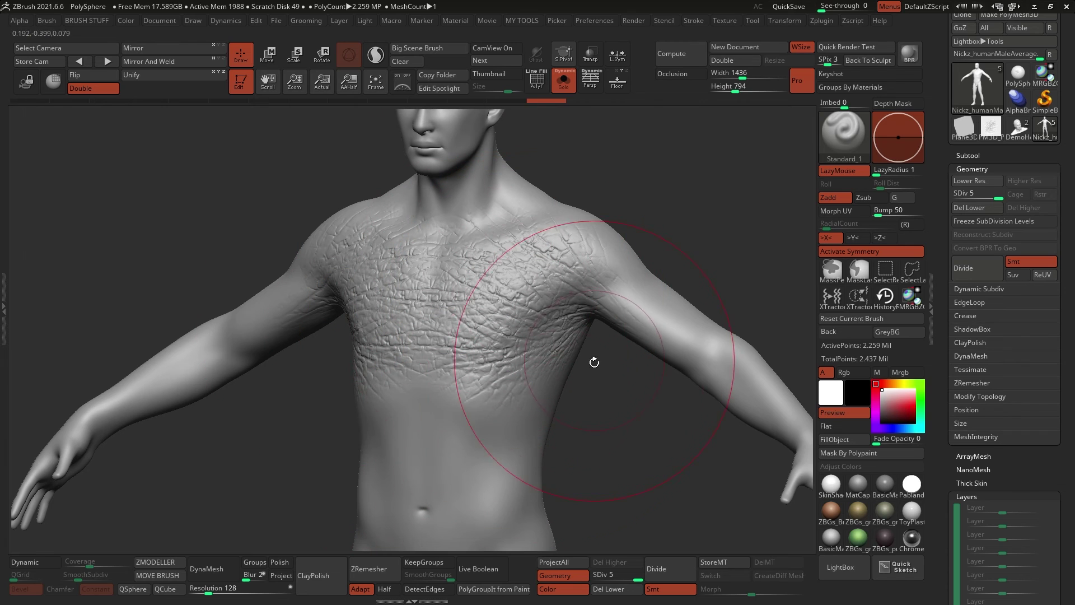
# Step: Switch to the sculpted wrinkle plane and roll its undo history back to the smooth, blank state
pyautogui.click(990, 128)
pyautogui.keyDown('ctrl'); pyautogui.moveTo(730, 213); pyautogui.dragTo(562, 239, button='right'); pyautogui.keyUp('ctrl')
pyautogui.press('space')
pyautogui.press('space')
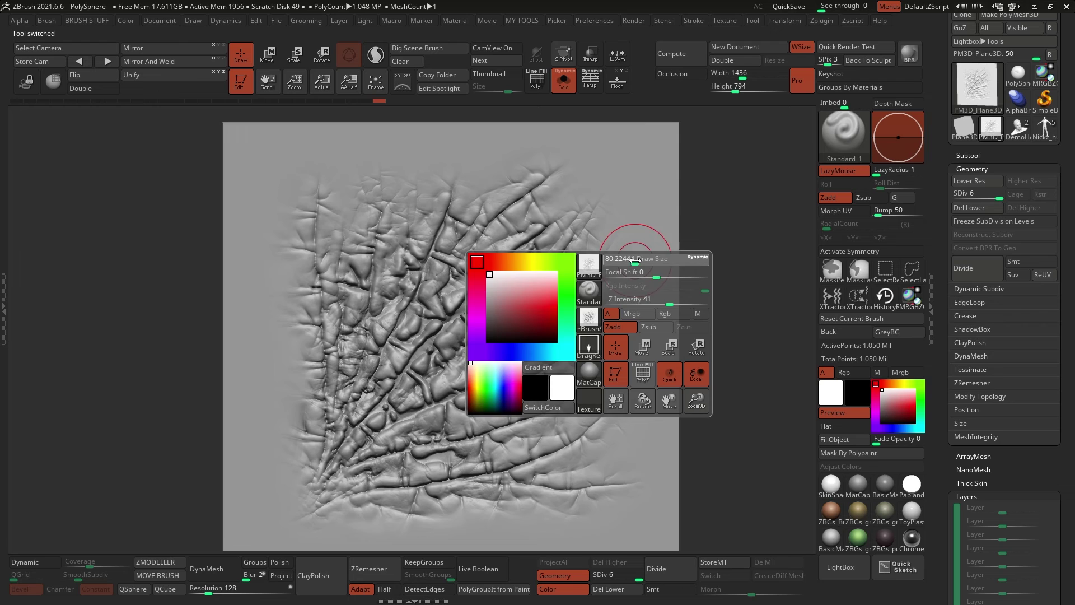
pyautogui.keyDown('ctrl'); pyautogui.moveTo(612, 330); pyautogui.dragTo(617, 294, button='right'); pyautogui.keyUp('ctrl')
pyautogui.keyDown('alt'); pyautogui.moveTo(616, 294); pyautogui.dragTo(570, 274, button='right'); pyautogui.keyUp('alt')
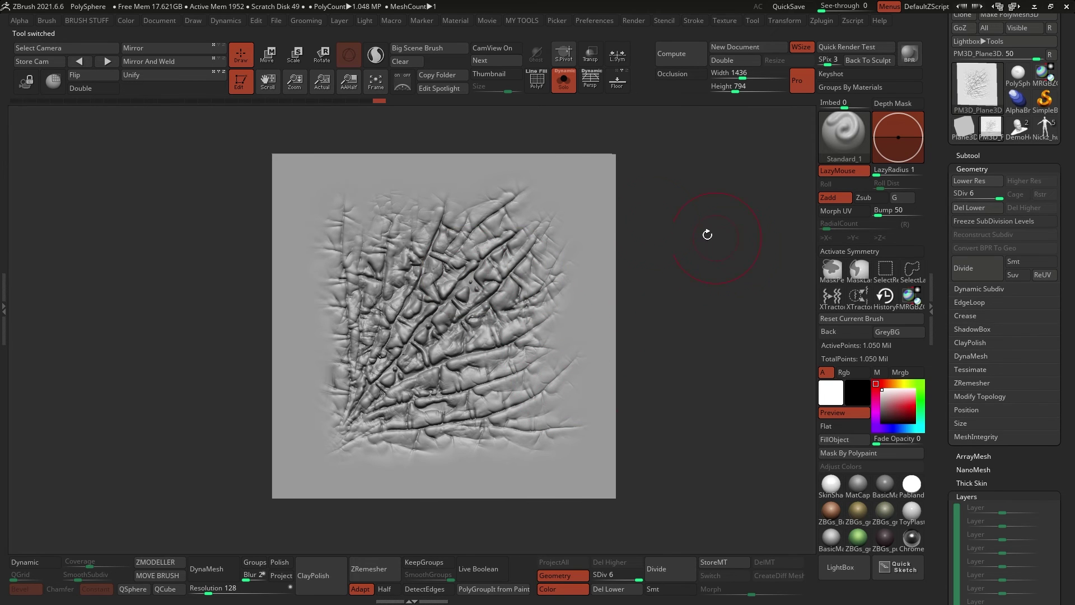
pyautogui.moveTo(243, 104); pyautogui.dragTo(46, 109)
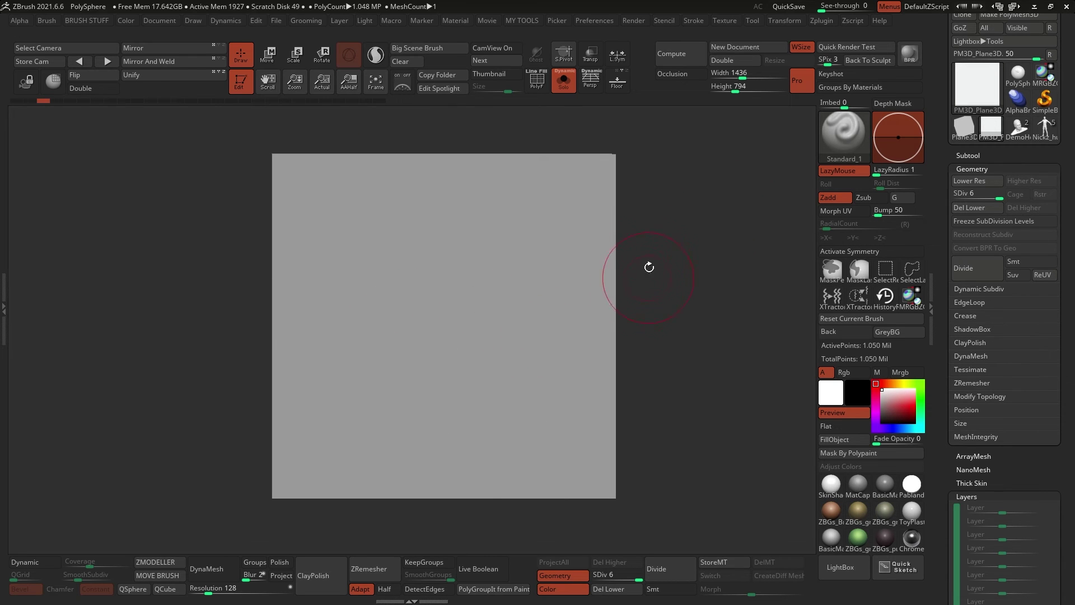
# Step: Stamp overlapping wrinkle patches outward from the plane's centre in different directions to build a radial wrinkle pattern
pyautogui.moveTo(439, 317)
pyautogui.mouseDown()
pyautogui.moveTo(495, 334)
pyautogui.moveTo(533, 372)
pyautogui.moveTo(494, 371)
pyautogui.moveTo(560, 424)
pyautogui.moveTo(626, 380)
pyautogui.mouseUp()
pyautogui.click(546, 419)
pyautogui.hotkey('ctrl', 'z')
pyautogui.moveTo(378, 338); pyautogui.dragTo(396, 460)
pyautogui.moveTo(410, 236); pyautogui.dragTo(316, 204)
pyautogui.moveTo(505, 251); pyautogui.dragTo(615, 325)
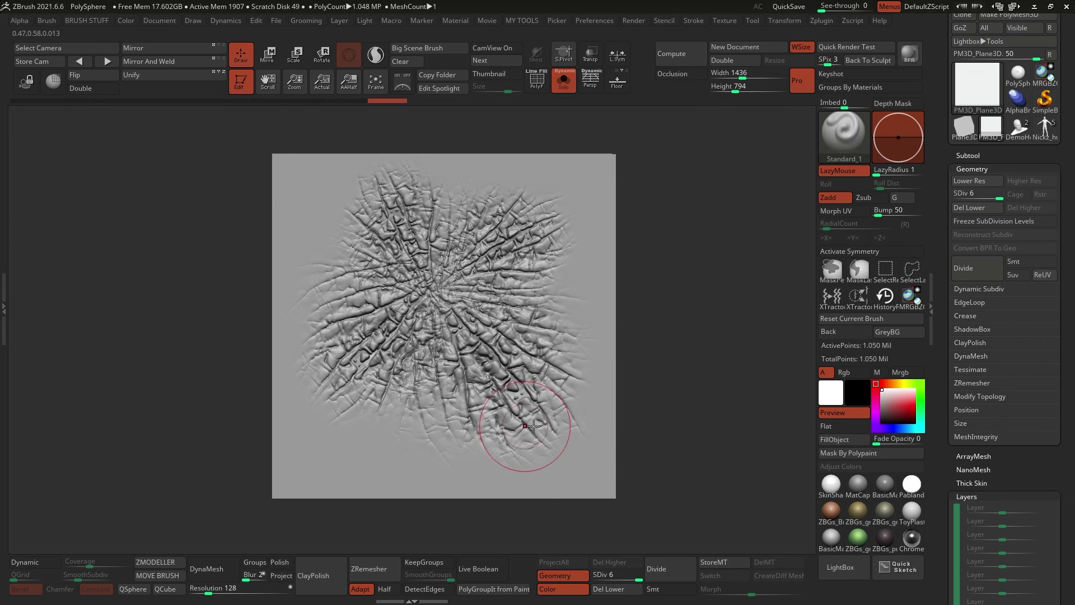
# Step: Create a new alpha from the plane mesh, framing the preview so the wrinkles fill it and using the maximum map size
pyautogui.click(19, 20)
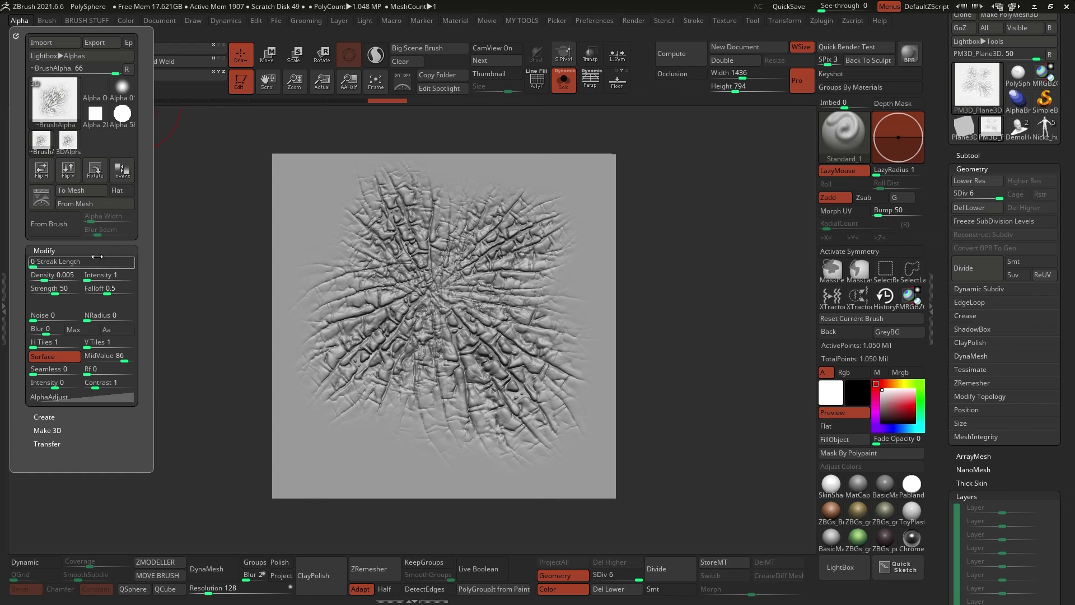
pyautogui.click(98, 203)
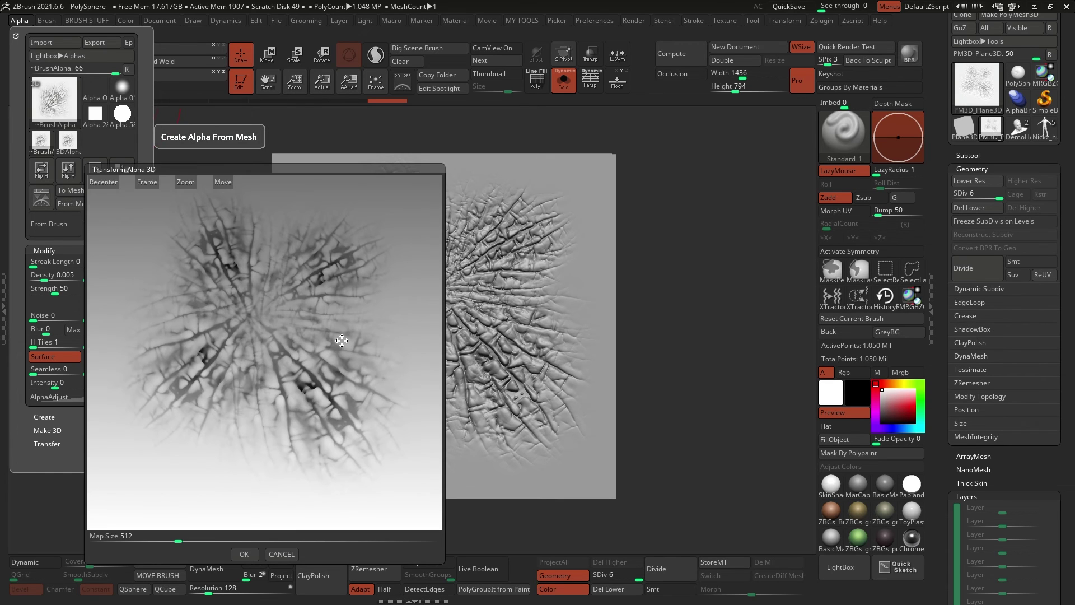
pyautogui.moveTo(346, 324)
pyautogui.keyDown('alt'); pyautogui.mouseDown()
pyautogui.moveTo(333, 325)
pyautogui.moveTo(340, 355)
pyautogui.moveTo(348, 343)
pyautogui.mouseUp(); pyautogui.keyUp('alt')
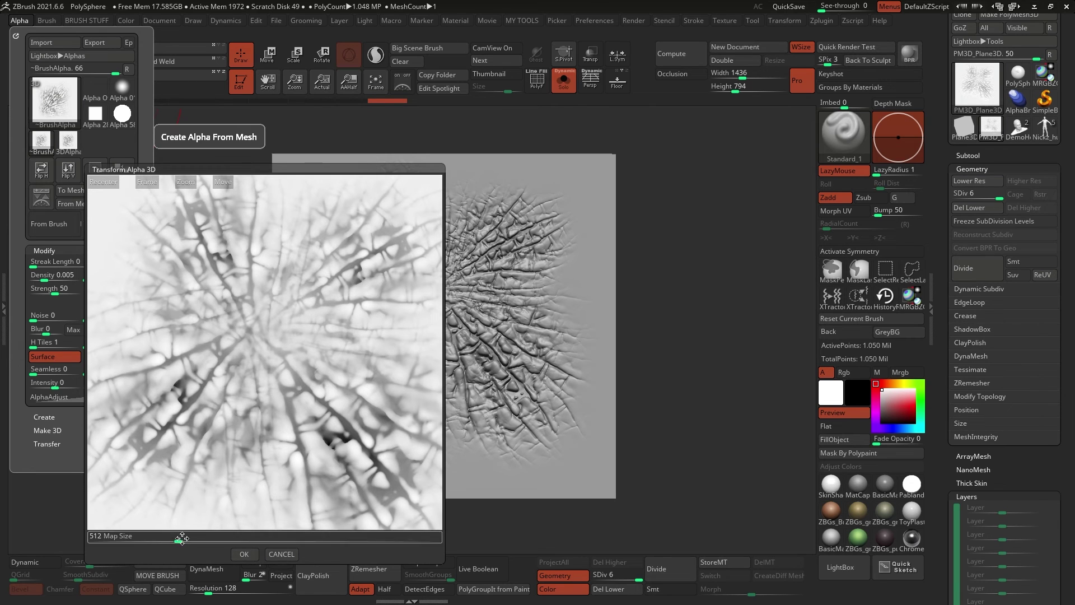
pyautogui.moveTo(182, 538); pyautogui.dragTo(392, 543)
pyautogui.click(244, 554)
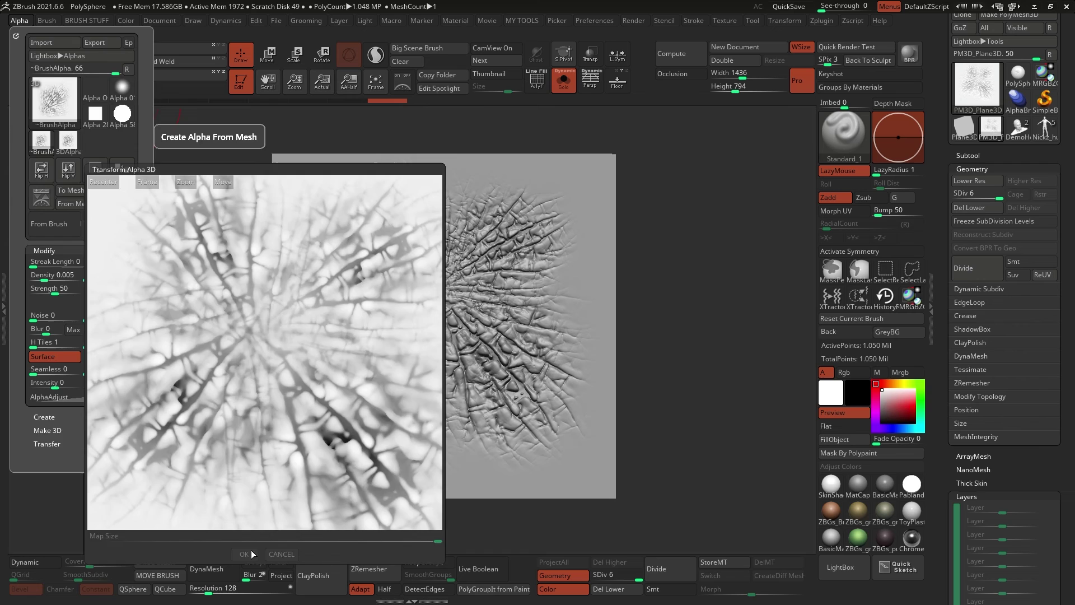
pyautogui.click(844, 140)
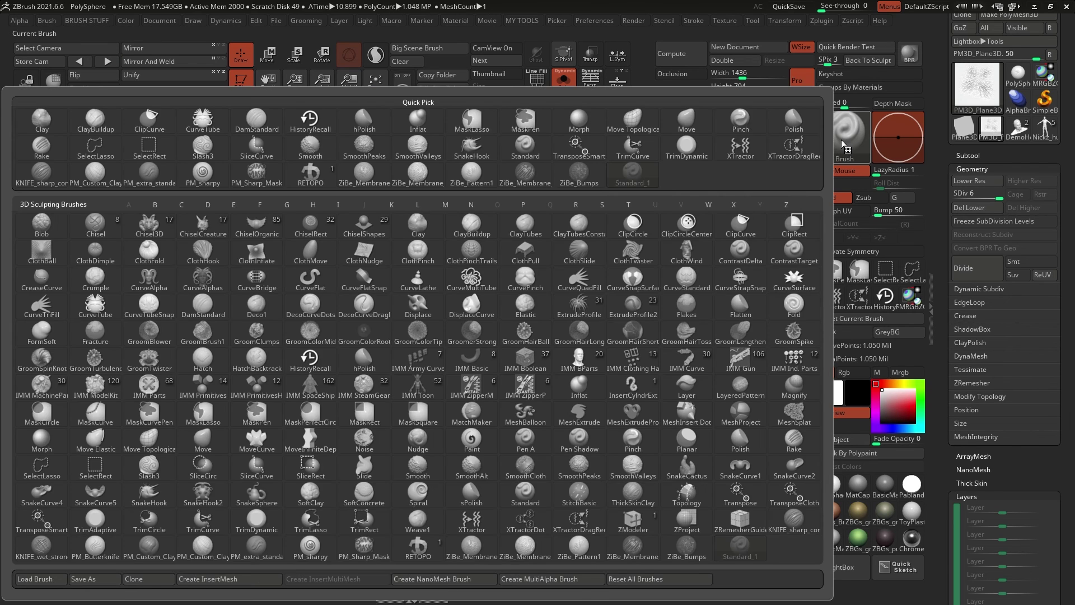
pyautogui.click(19, 21)
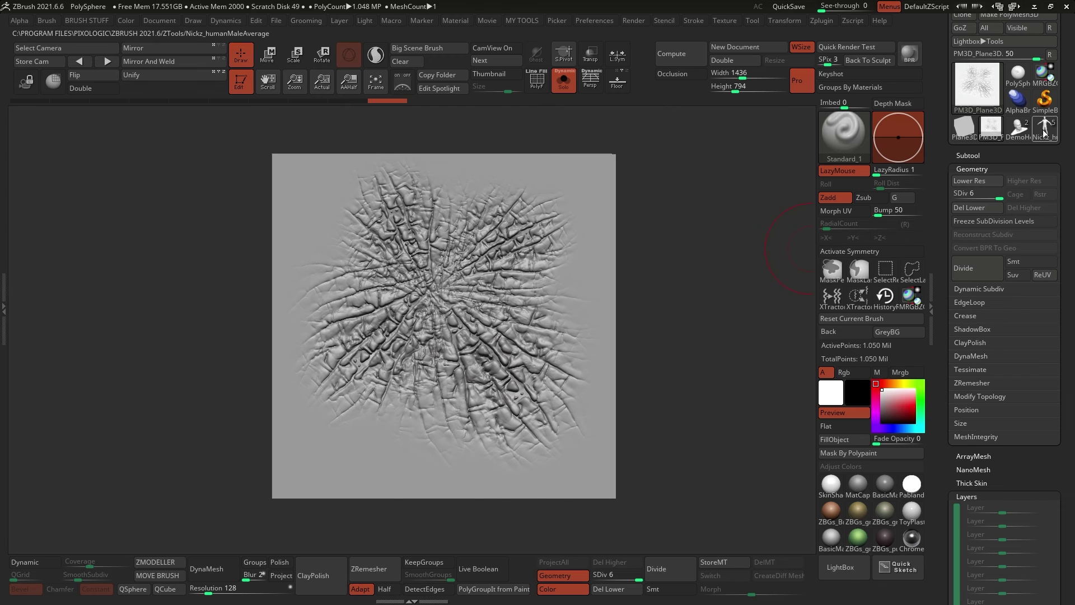
# Step: Switch to the male figure, undo the first test stamp, and stamp the radial wrinkle pattern over the upper abdomen and ribs
pyautogui.click(1043, 130)
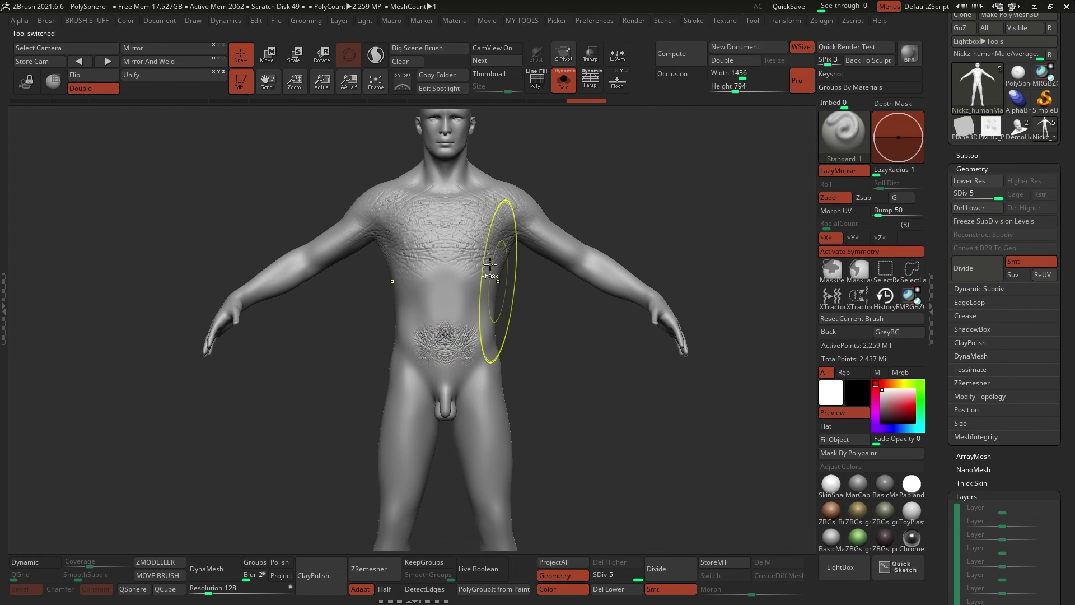
pyautogui.hotkey('ctrl', 'z')
pyautogui.keyDown('alt'); pyautogui.moveTo(490, 264); pyautogui.dragTo(448, 317, button='right'); pyautogui.keyUp('alt')
pyautogui.moveTo(417, 285); pyautogui.dragTo(439, 377)
pyautogui.moveTo(446, 342); pyautogui.dragTo(480, 328, button='right')
pyautogui.hotkey('ctrl', 'z')
pyautogui.moveTo(484, 349); pyautogui.dragTo(541, 387)
pyautogui.moveTo(465, 286); pyautogui.dragTo(512, 242)
pyautogui.keyDown('alt'); pyautogui.moveTo(551, 200); pyautogui.dragTo(526, 270, button='right'); pyautogui.keyUp('alt')
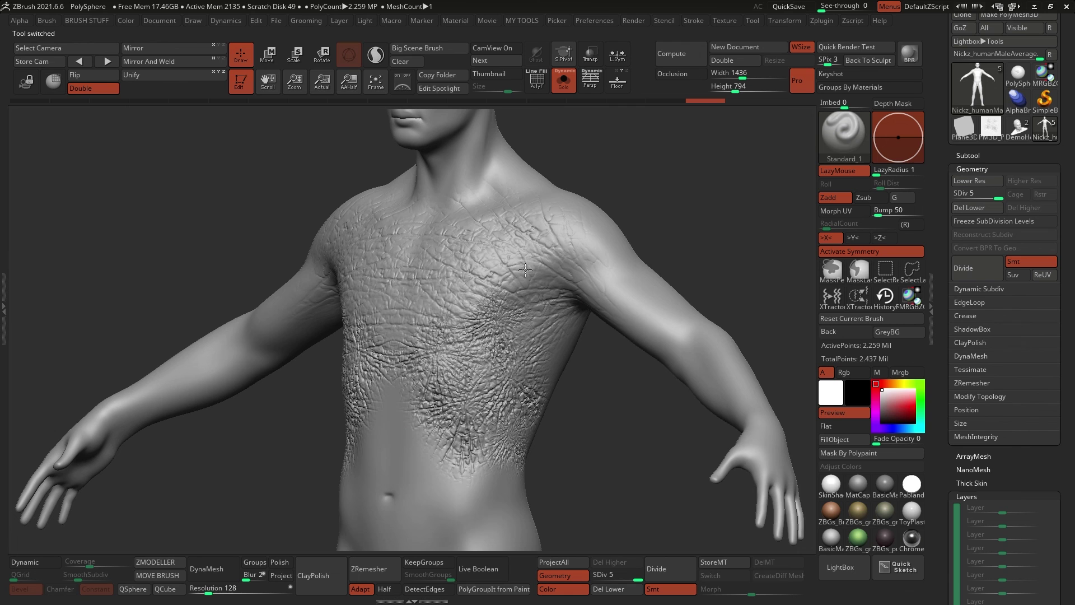
pyautogui.moveTo(556, 364); pyautogui.dragTo(552, 280)
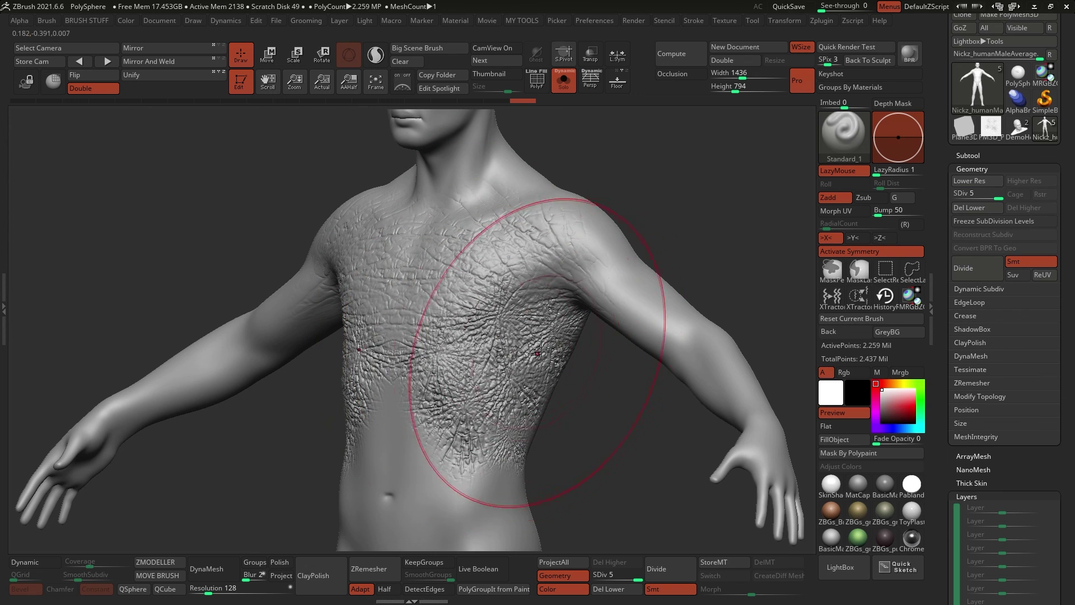
# Step: Reduce the brush's Draw Size and review the wrinkled torso from several angles
pyautogui.rightClick(518, 367)
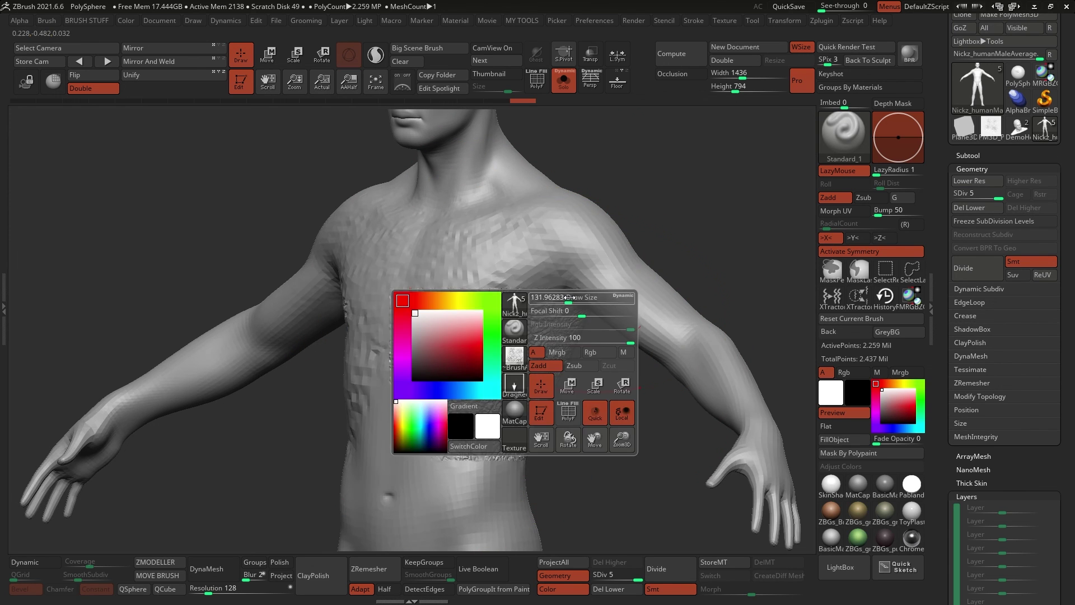
pyautogui.moveTo(567, 298); pyautogui.dragTo(546, 299)
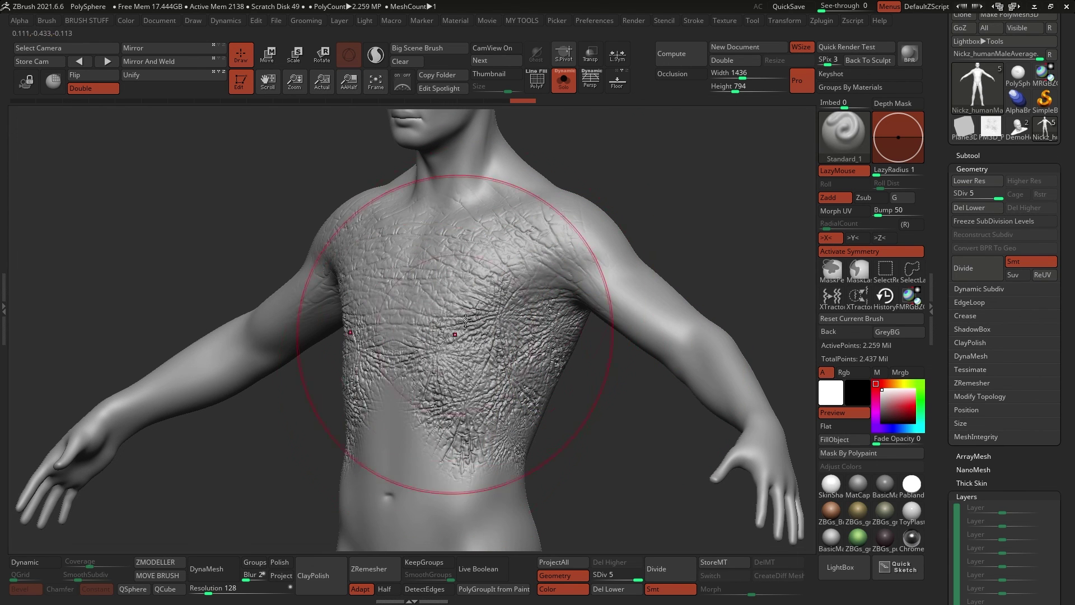
pyautogui.rightClick(515, 372)
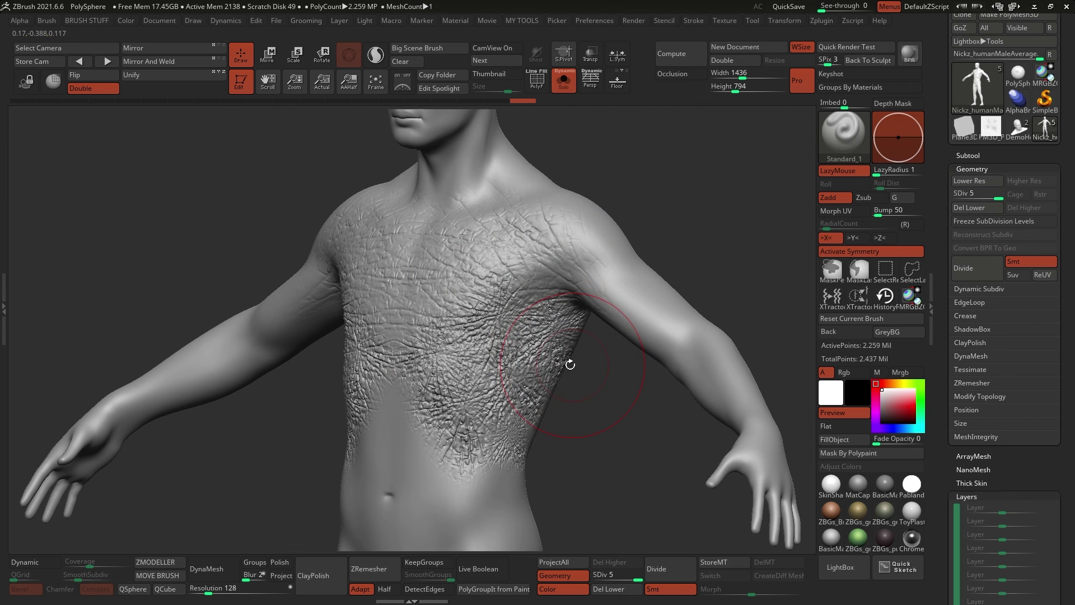
pyautogui.moveTo(546, 302); pyautogui.dragTo(577, 294, button='right')
pyautogui.moveTo(600, 331)
pyautogui.mouseDown()
pyautogui.moveTo(509, 241)
pyautogui.moveTo(533, 367)
pyautogui.mouseUp()
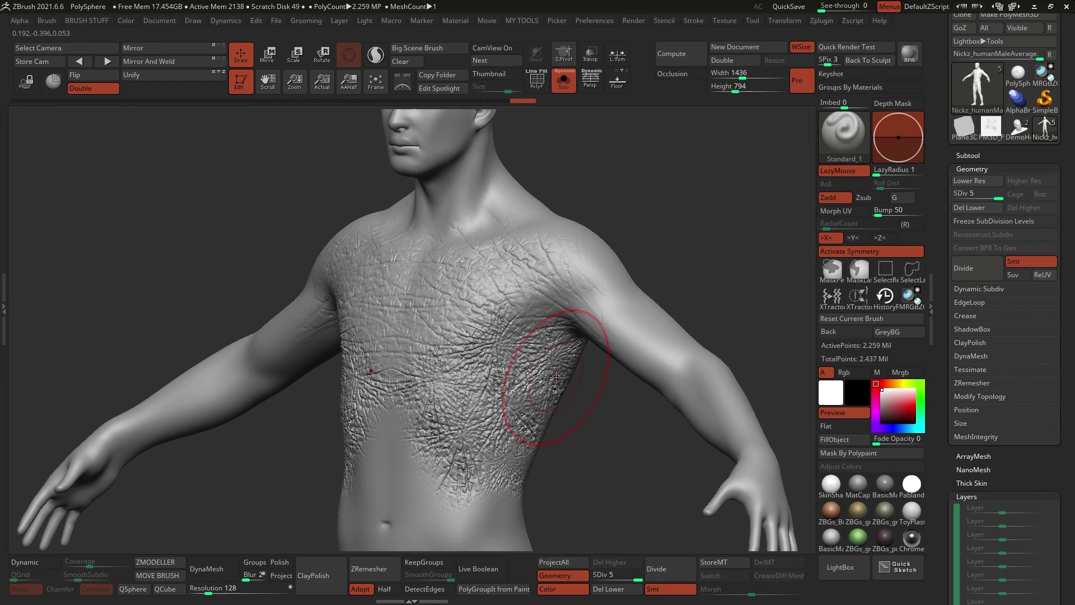
pyautogui.moveTo(556, 378)
pyautogui.mouseDown(button='right')
pyautogui.moveTo(548, 281)
pyautogui.moveTo(523, 312)
pyautogui.mouseUp(button='right')
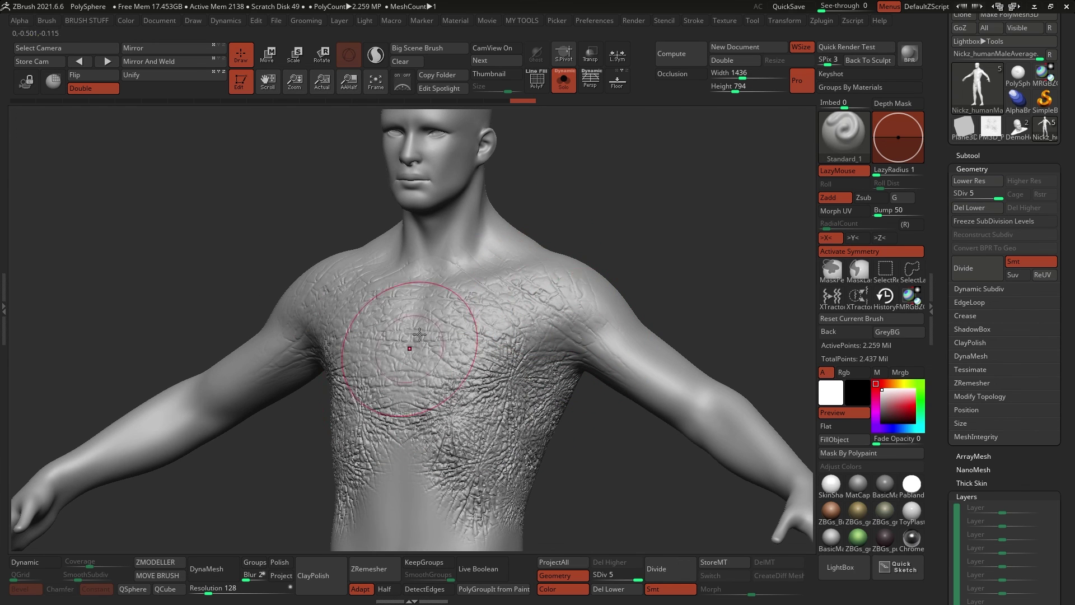